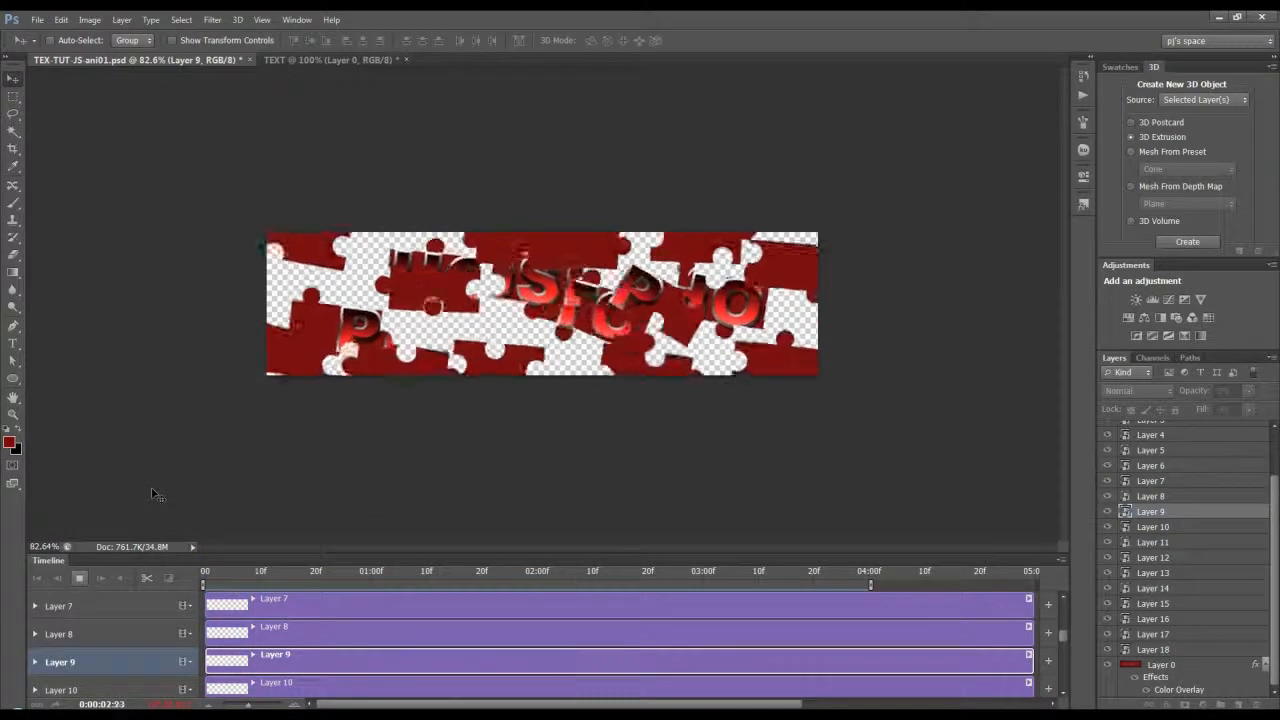
# - Play the PHOTOSHOP puzzle-piece animation in the timeline of TEX-TUT-JS-ani01.psd
pyautogui.click(76, 579)
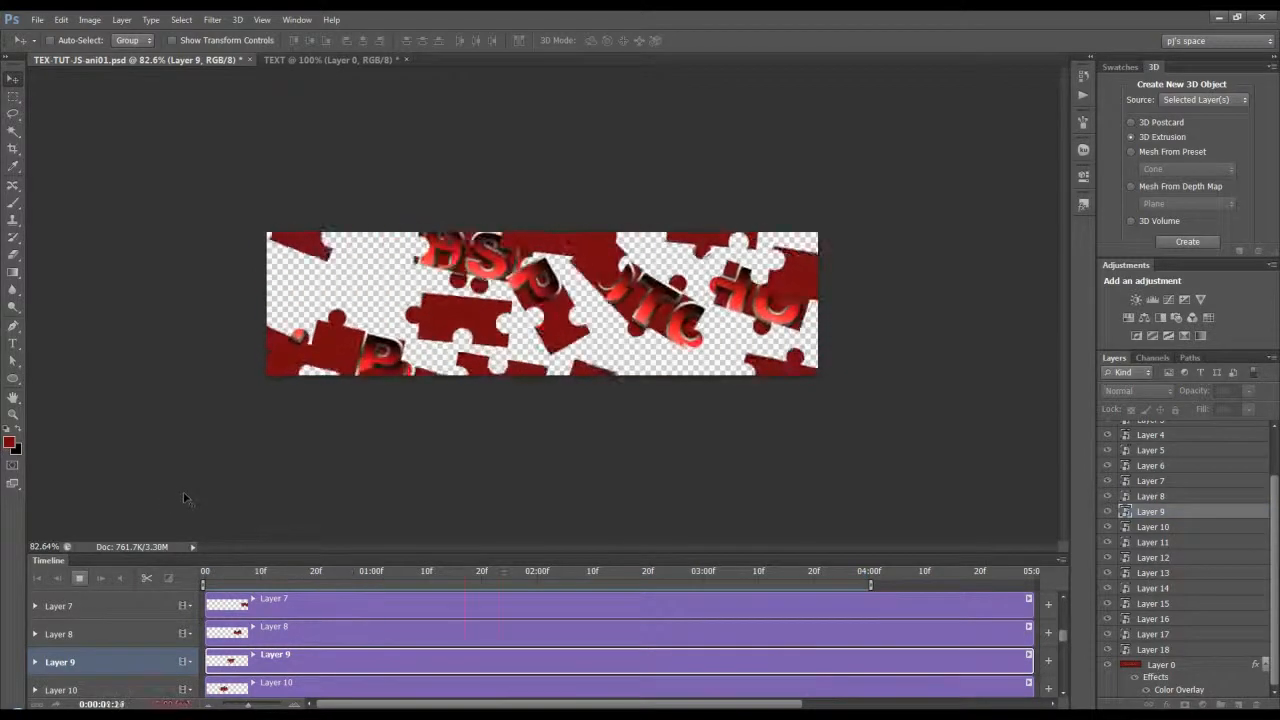
pyautogui.click(79, 579)
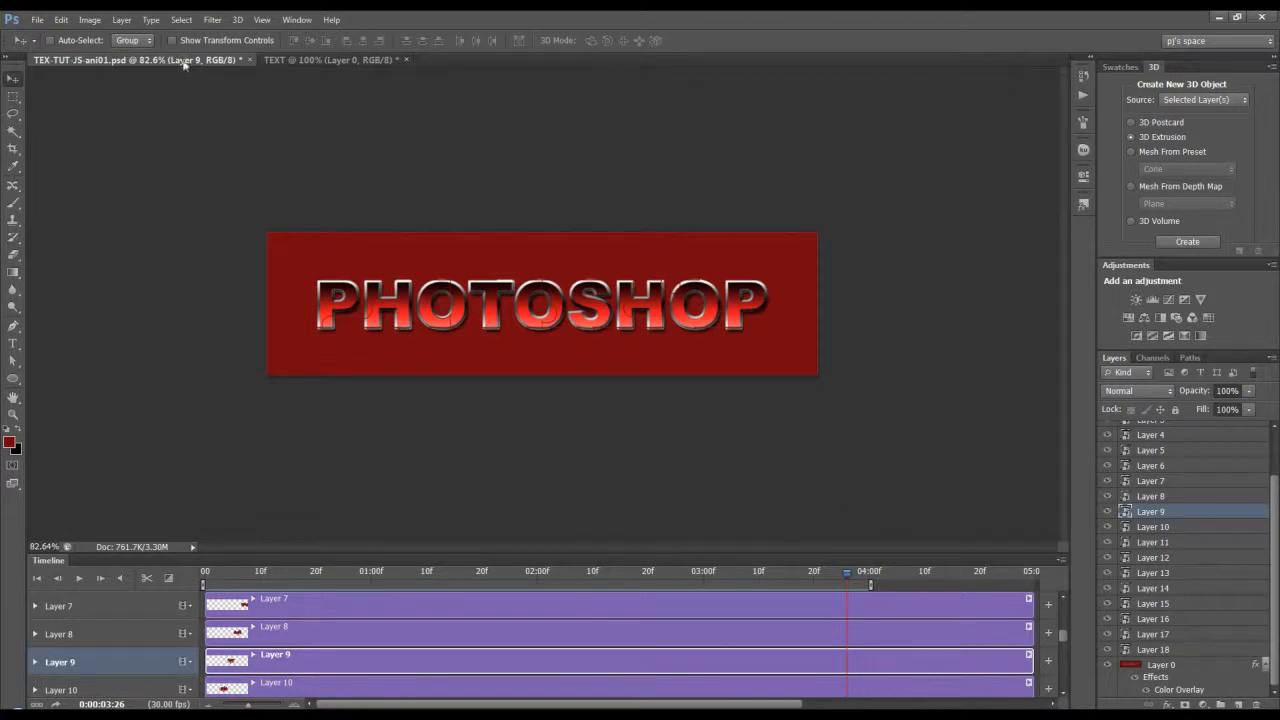
# - Switch to the TEXT document and examine the Styles presets and the list of loadable style libraries
pyautogui.click(286, 61)
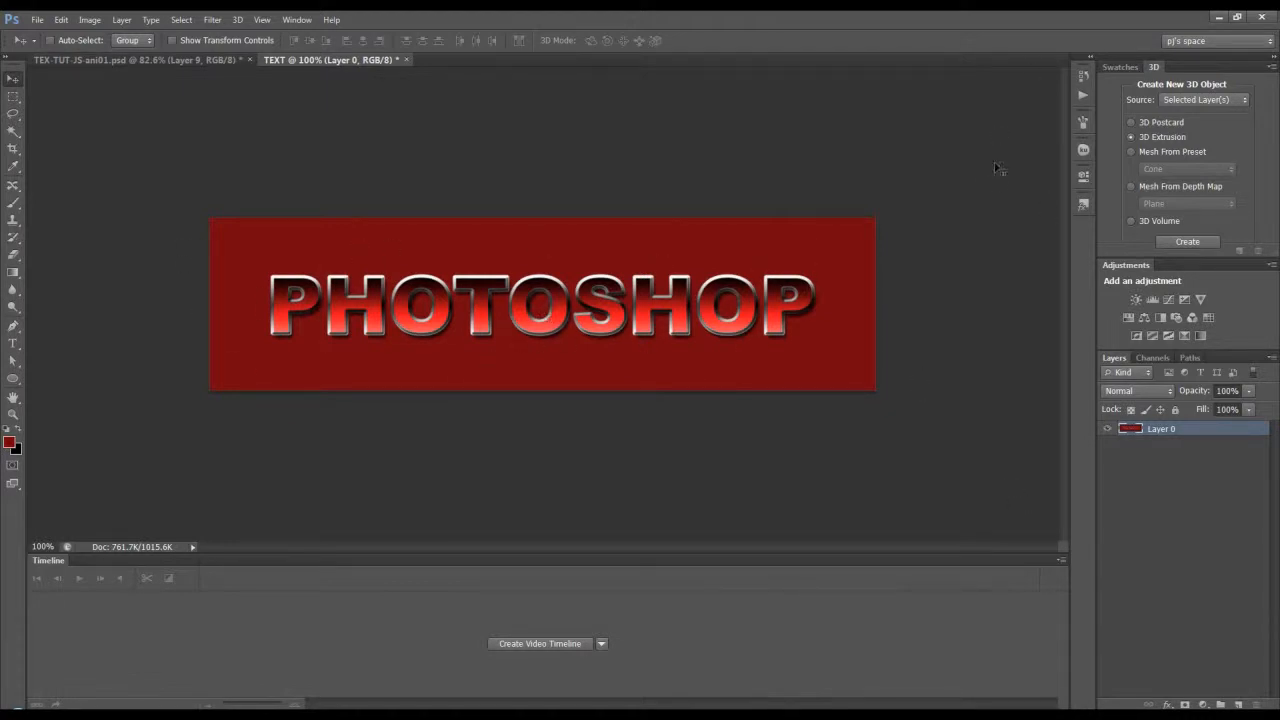
pyautogui.click(296, 19)
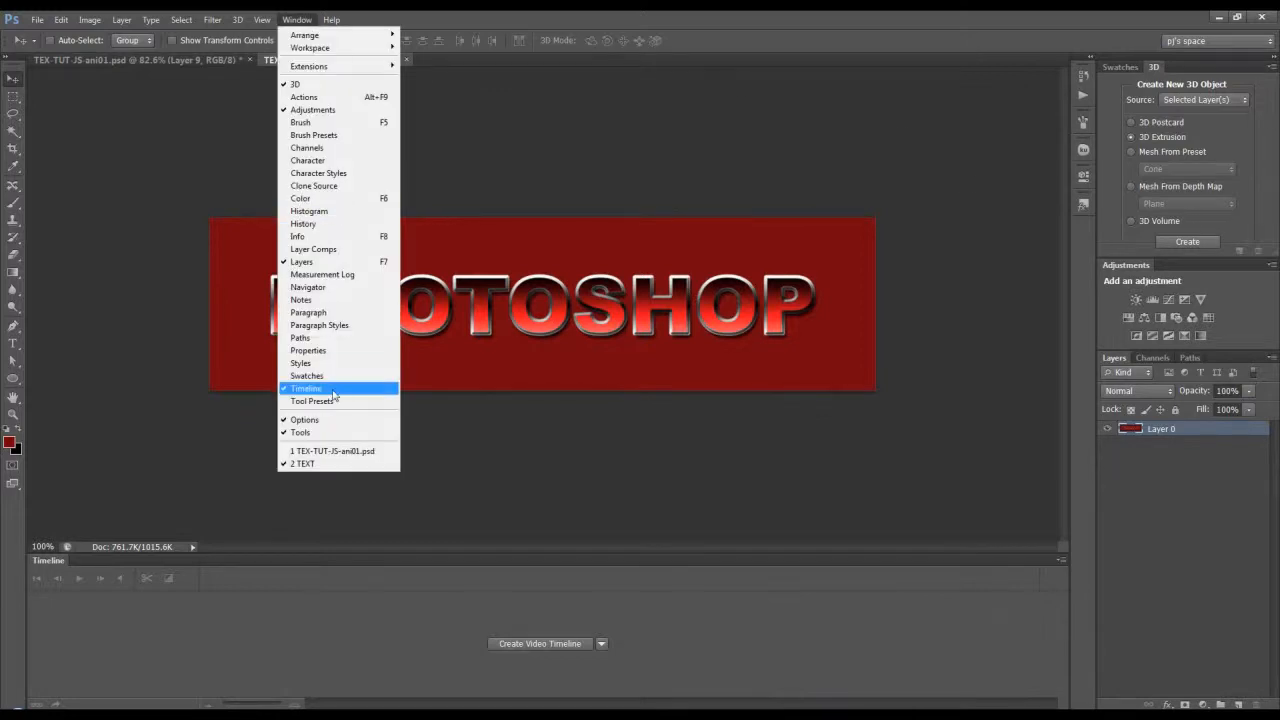
pyautogui.click(329, 364)
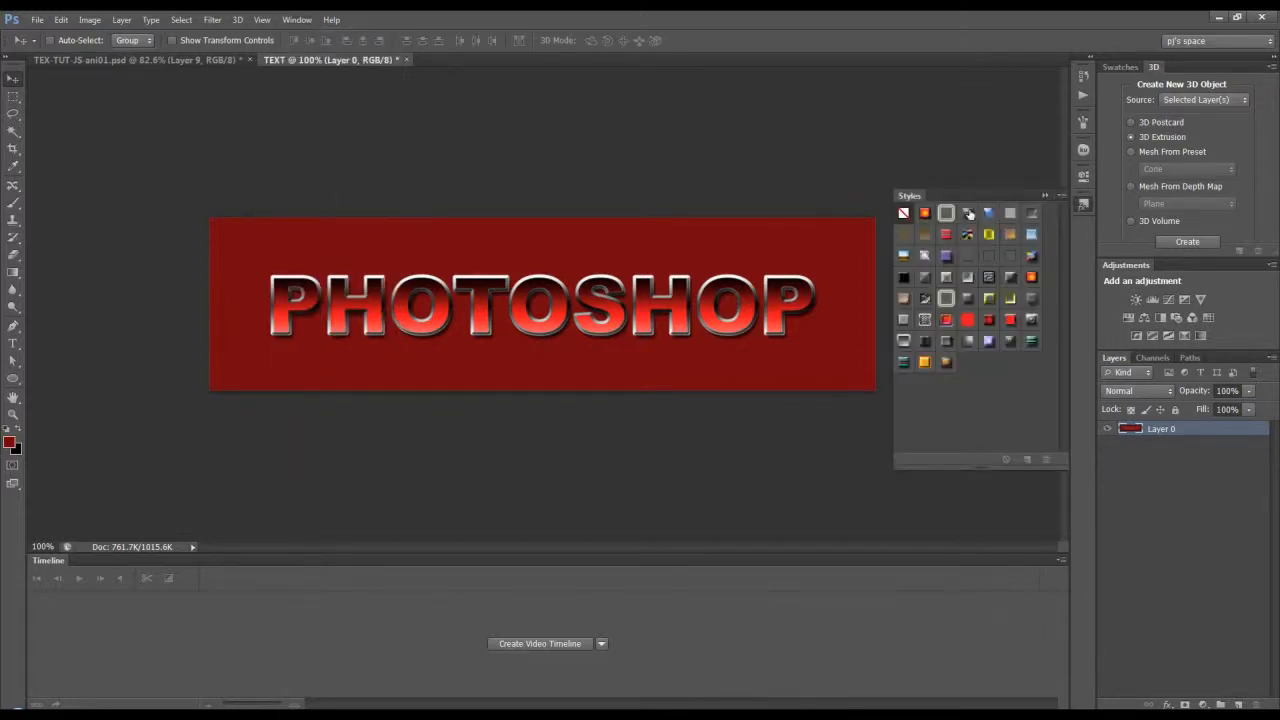
pyautogui.click(1061, 195)
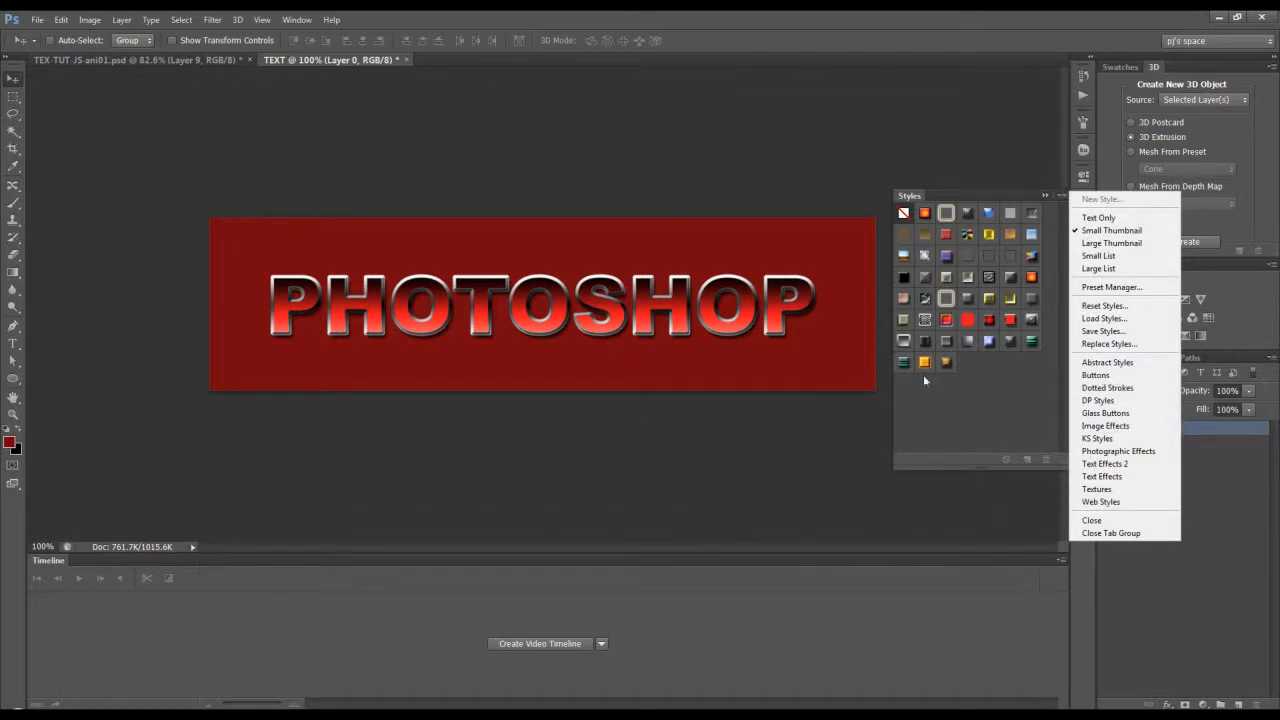
pyautogui.click(1020, 203)
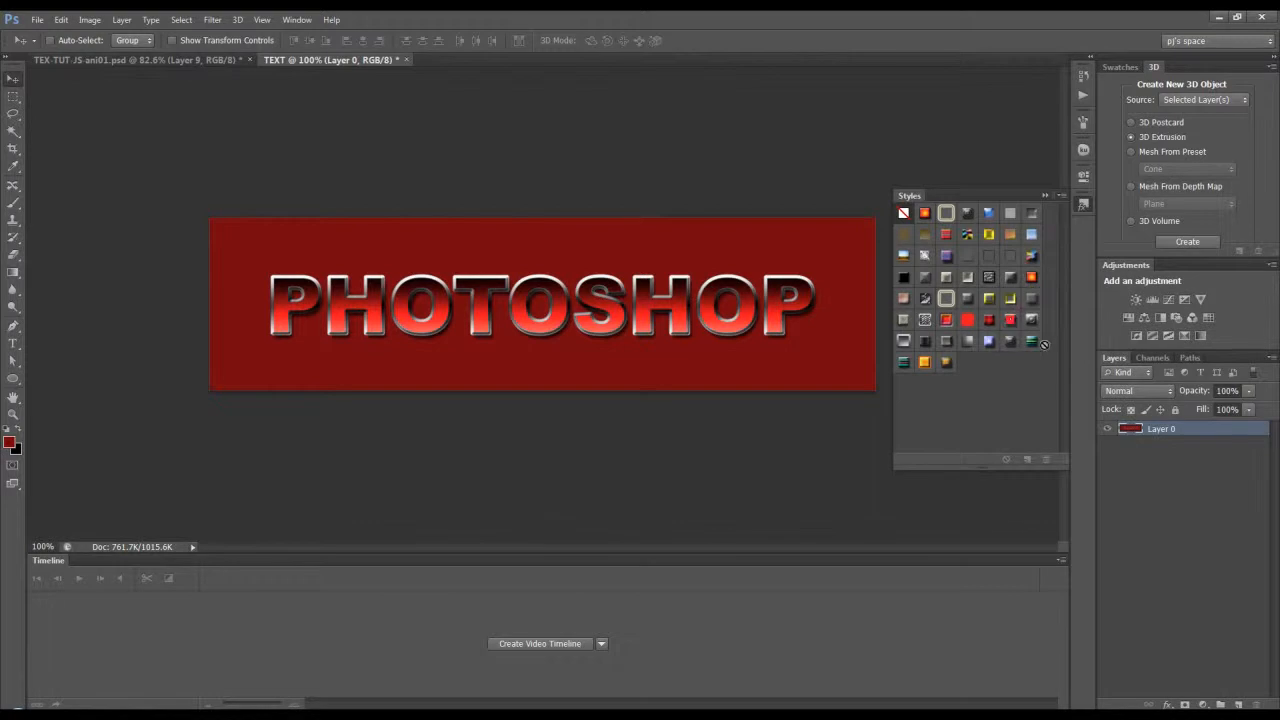
pyautogui.click(1047, 193)
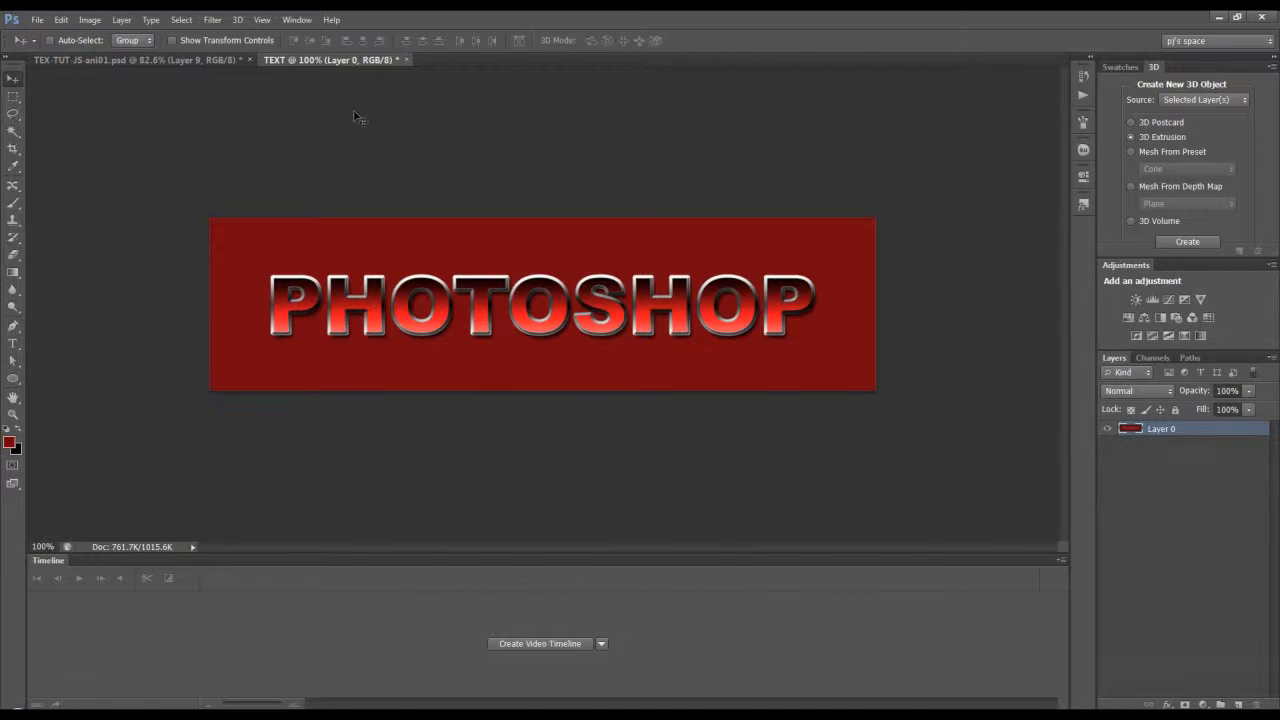
# - Replay the animation in TEX-TUT-JS-ani01.psd and look through the articles on the tutorial website
pyautogui.click(218, 61)
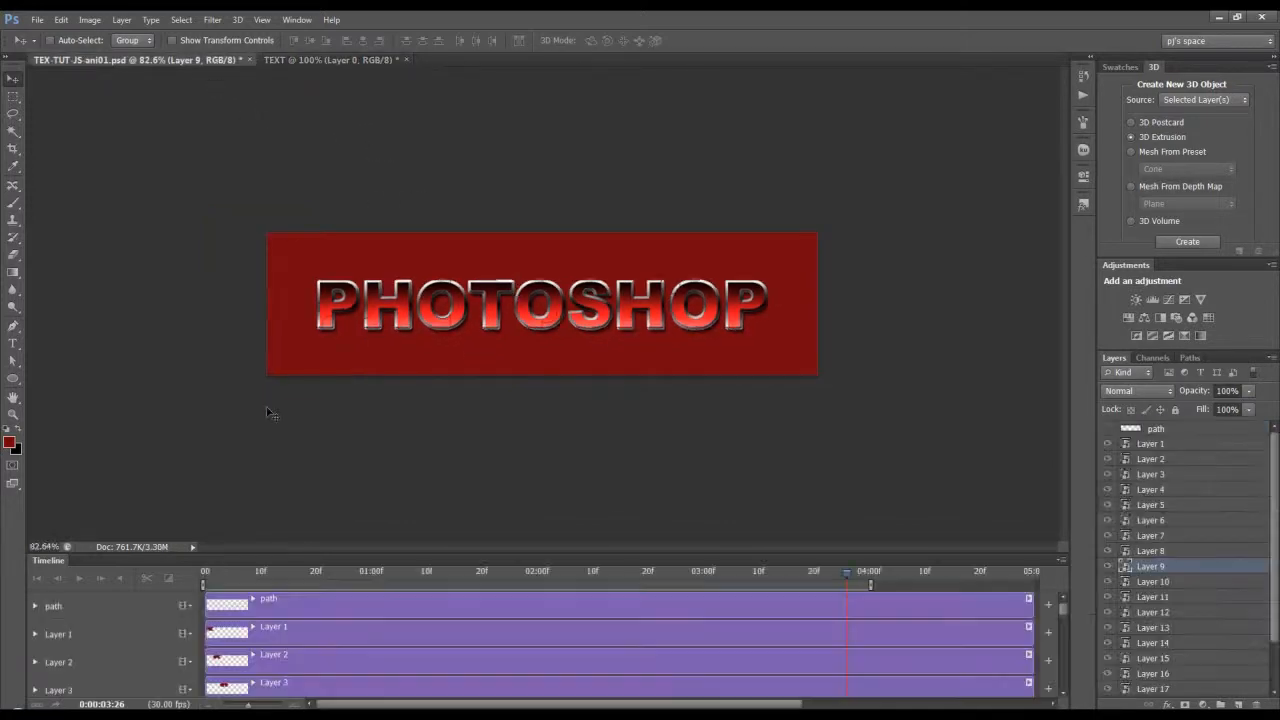
pyautogui.press('space')
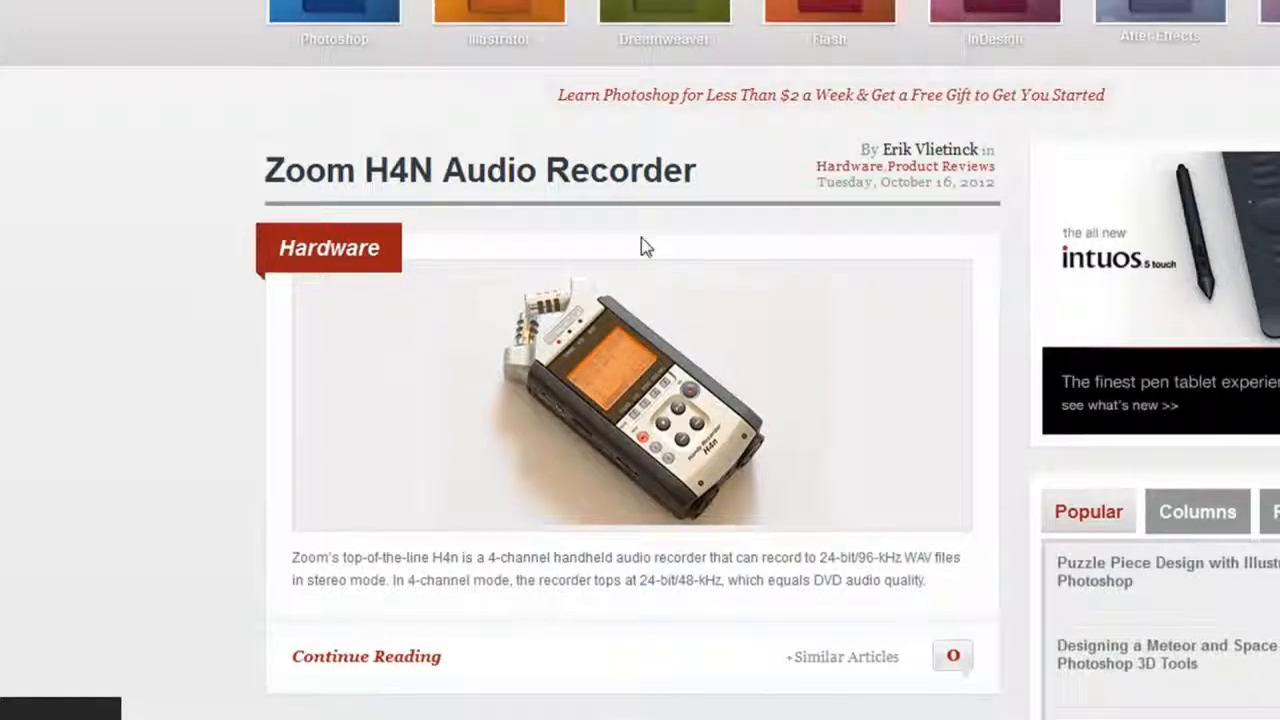
pyautogui.scroll(-10, 643, 245)
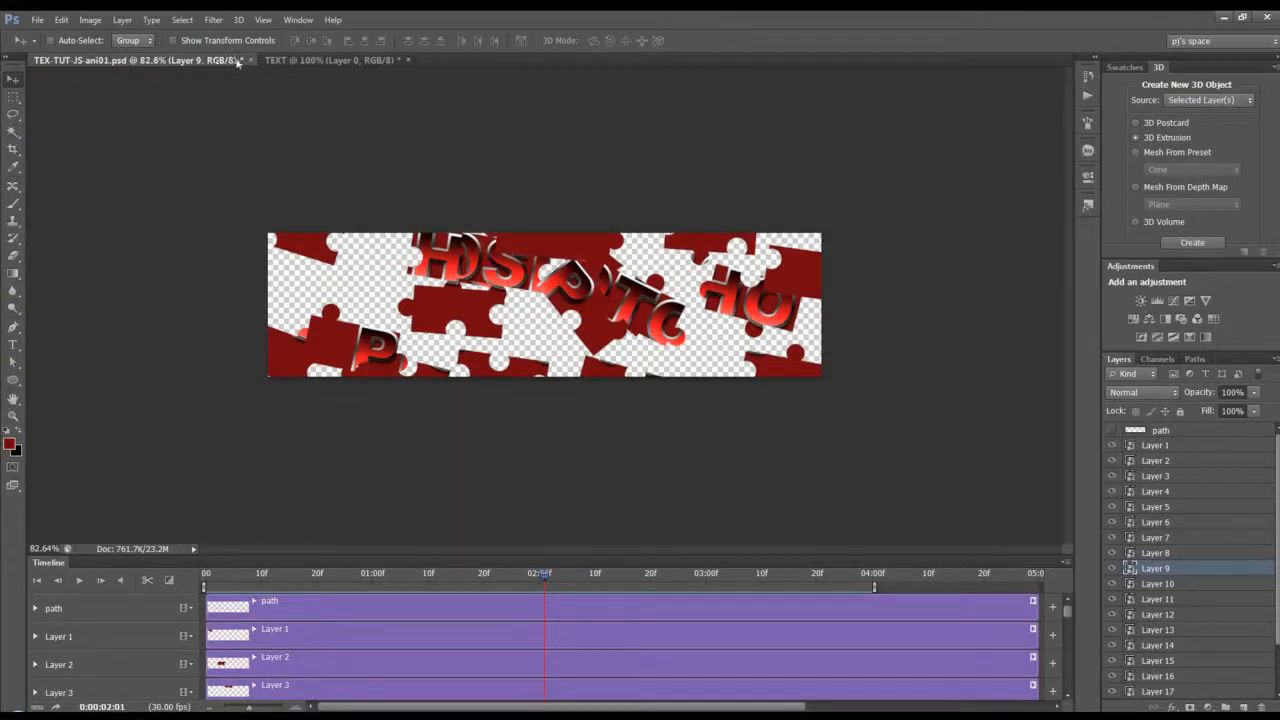
# - Close TEX-TUT-JS-ani01.psd, saving its changes
pyautogui.click(251, 61)
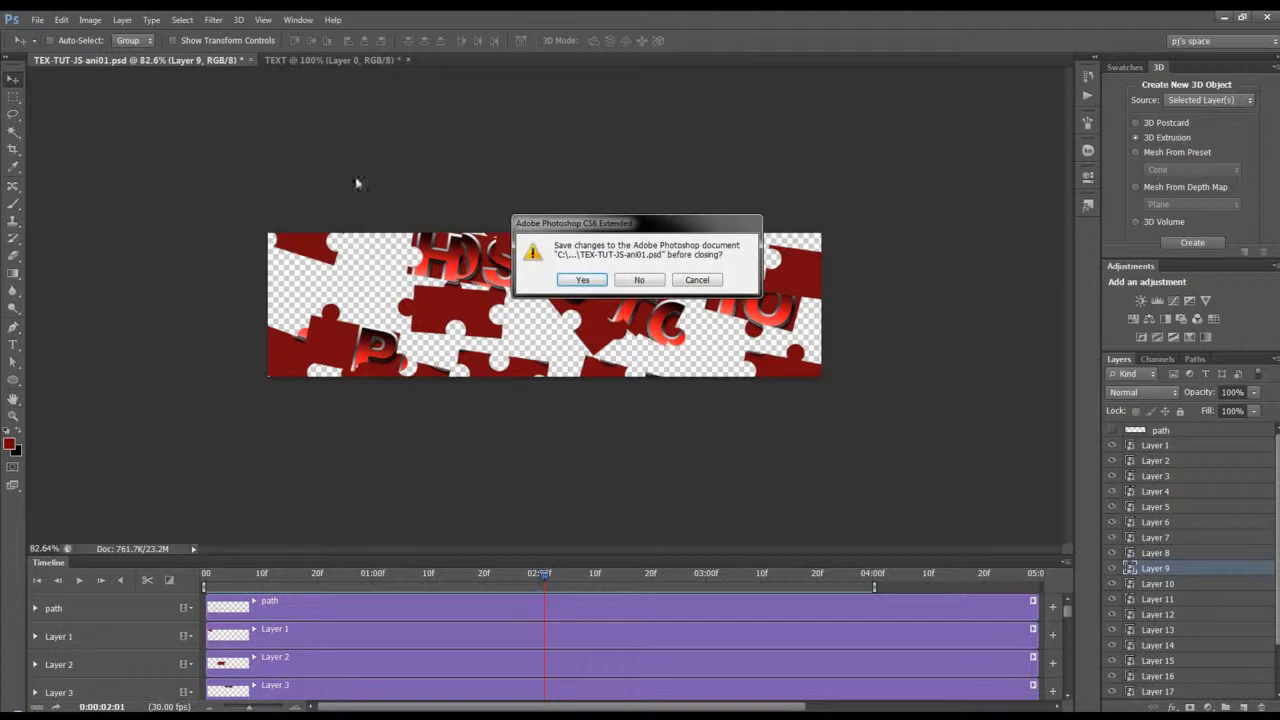
pyautogui.click(593, 284)
# - Check the image size of the TEXT document
pyautogui.click(90, 20)
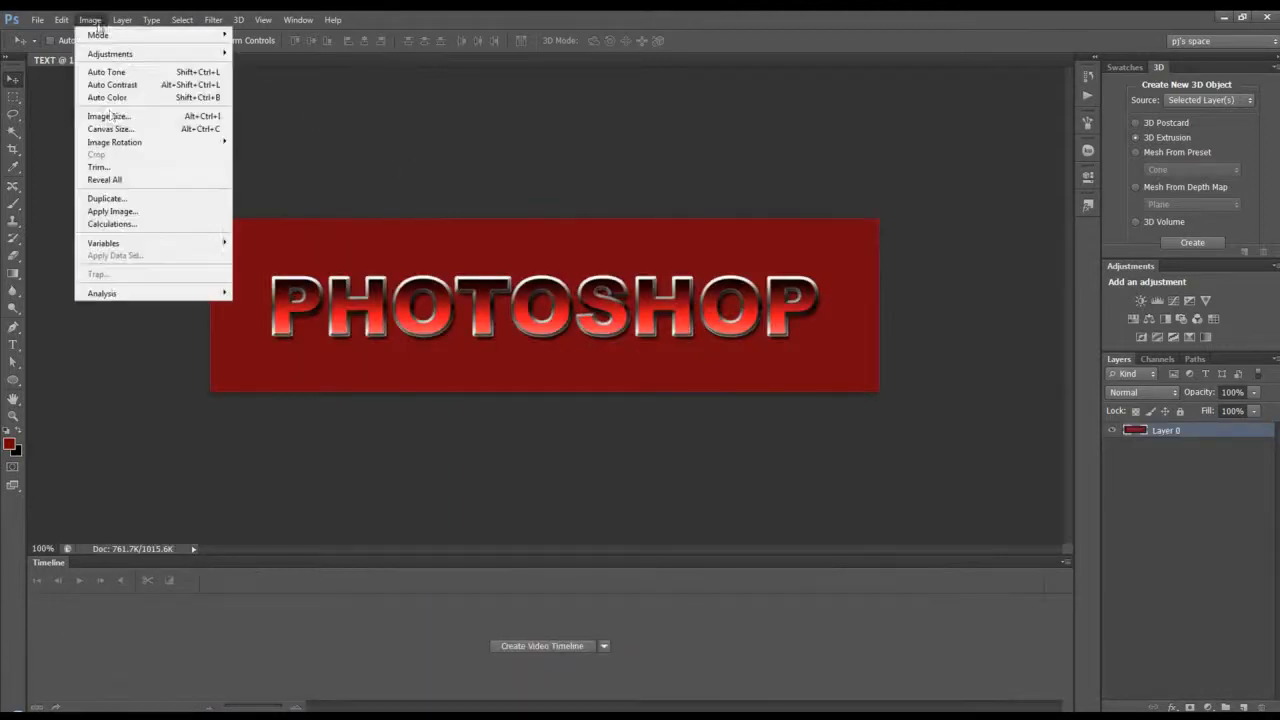
pyautogui.click(110, 117)
pyautogui.click(903, 147)
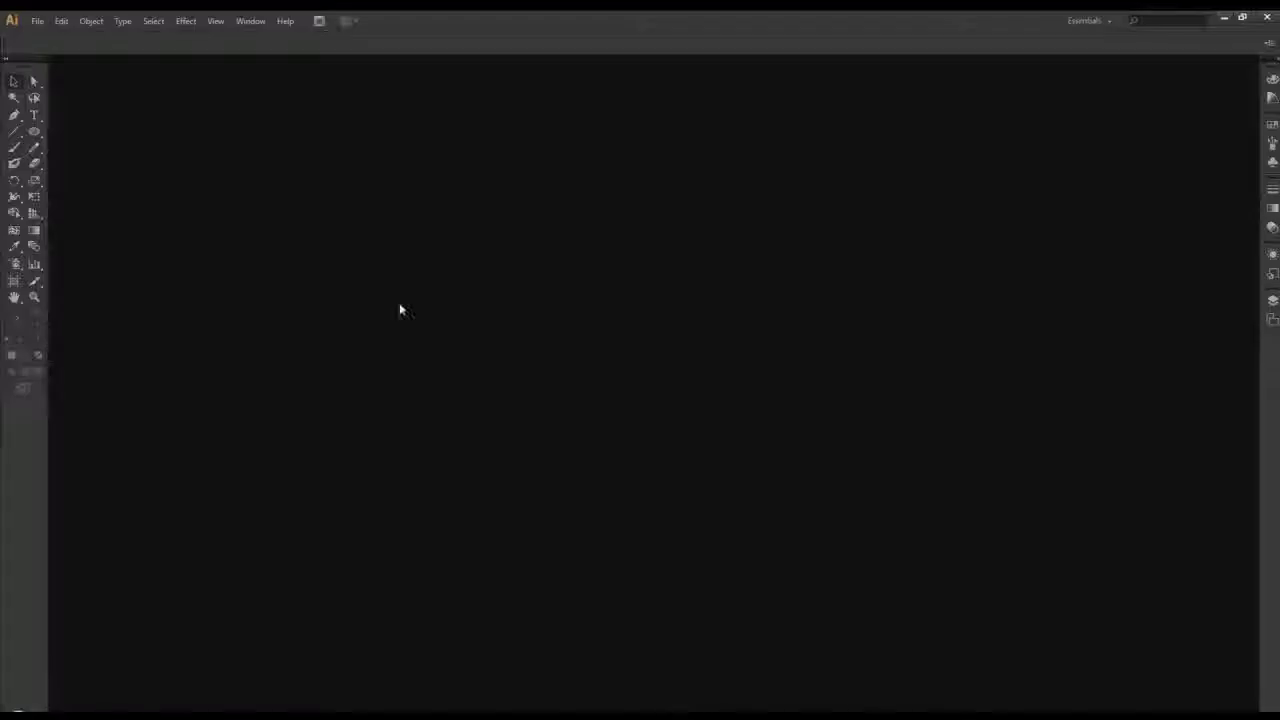
# - Switch to Illustrator and create a new document 1100 px wide and 360 px high
pyautogui.click(38, 21)
pyautogui.click(58, 36)
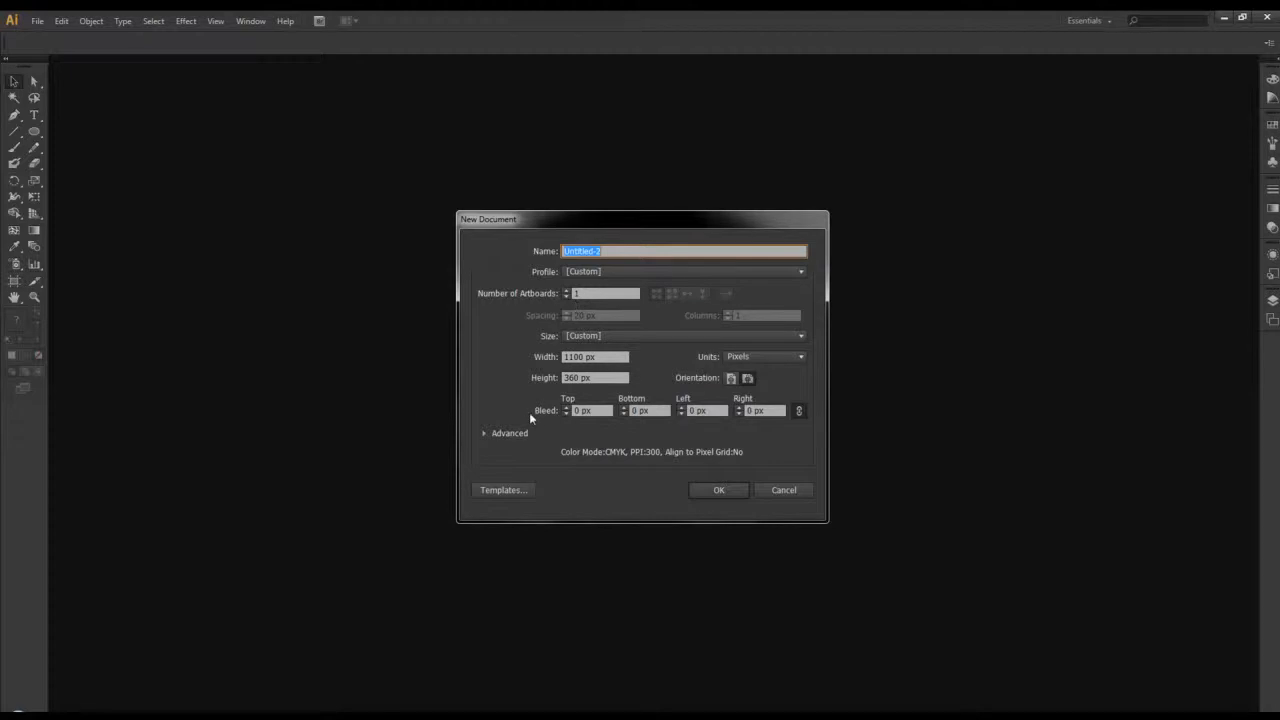
pyautogui.click(705, 493)
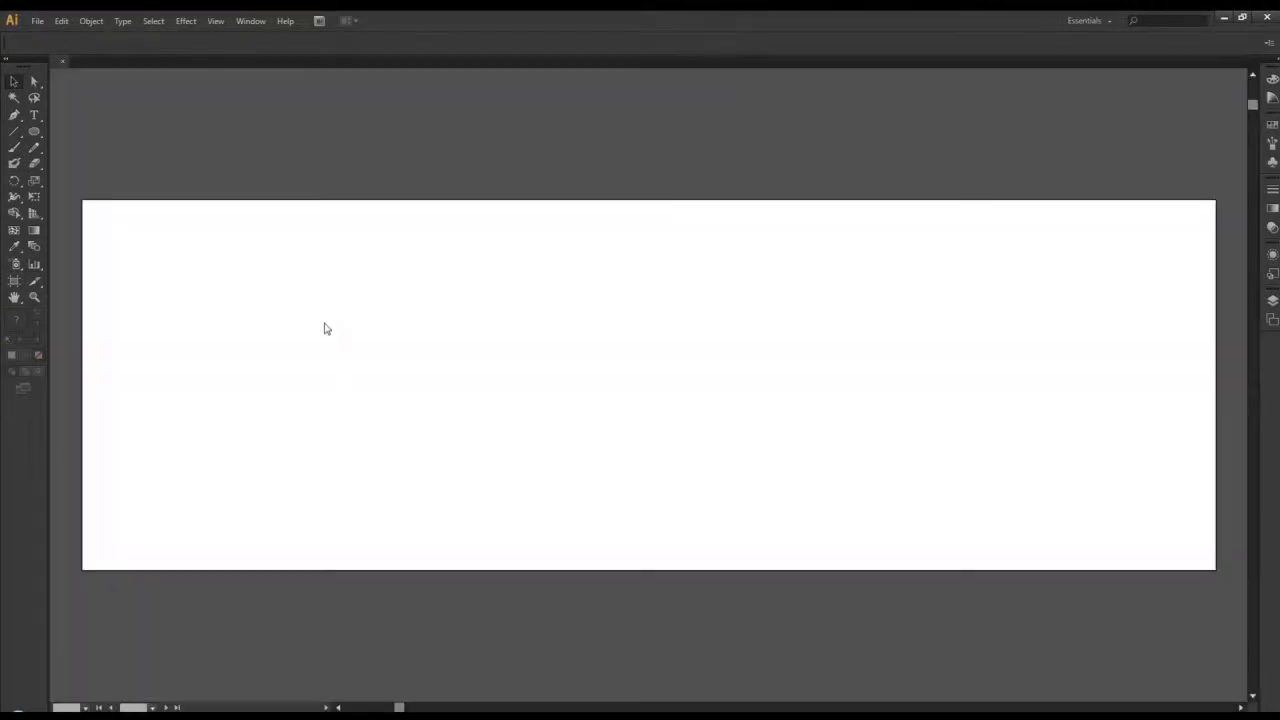
# - Create a rectangle 1000 px wide and 260 px high and move it to the middle of the artboard
pyautogui.moveTo(34, 131); pyautogui.dragTo(70, 133)
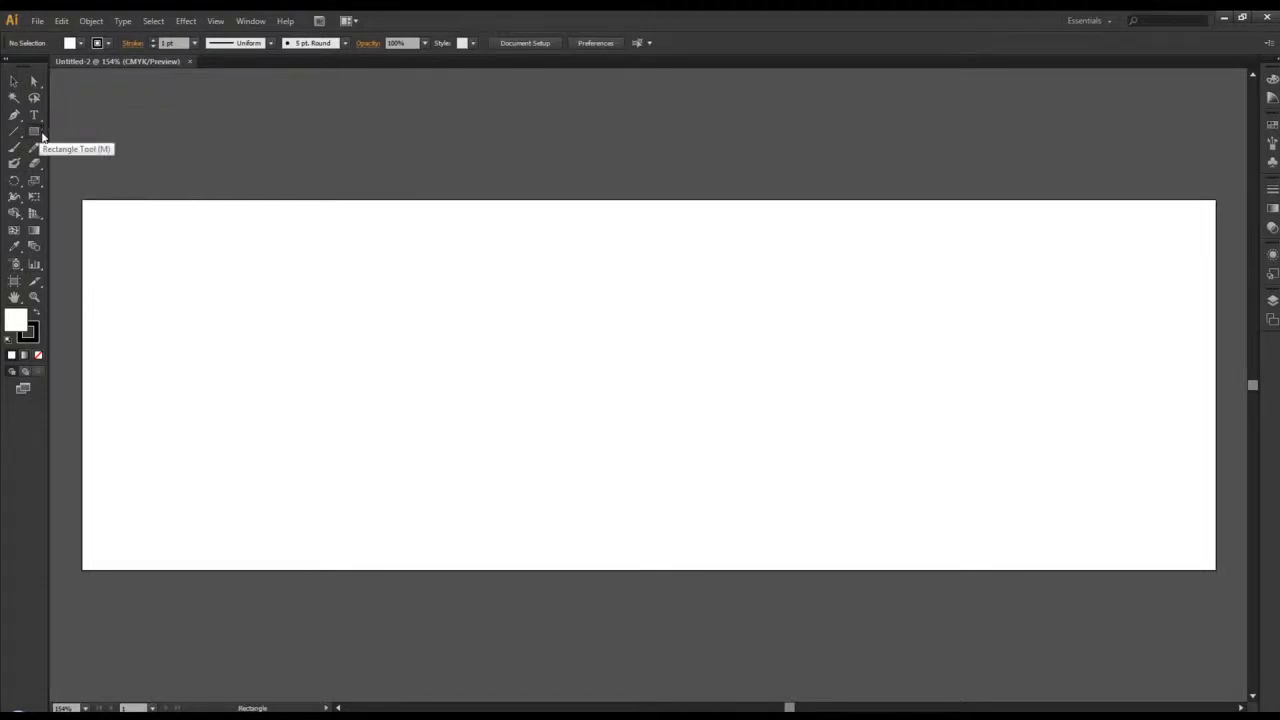
pyautogui.moveTo(36, 138); pyautogui.dragTo(76, 132)
pyautogui.click(415, 371)
pyautogui.moveTo(674, 314); pyautogui.dragTo(619, 294)
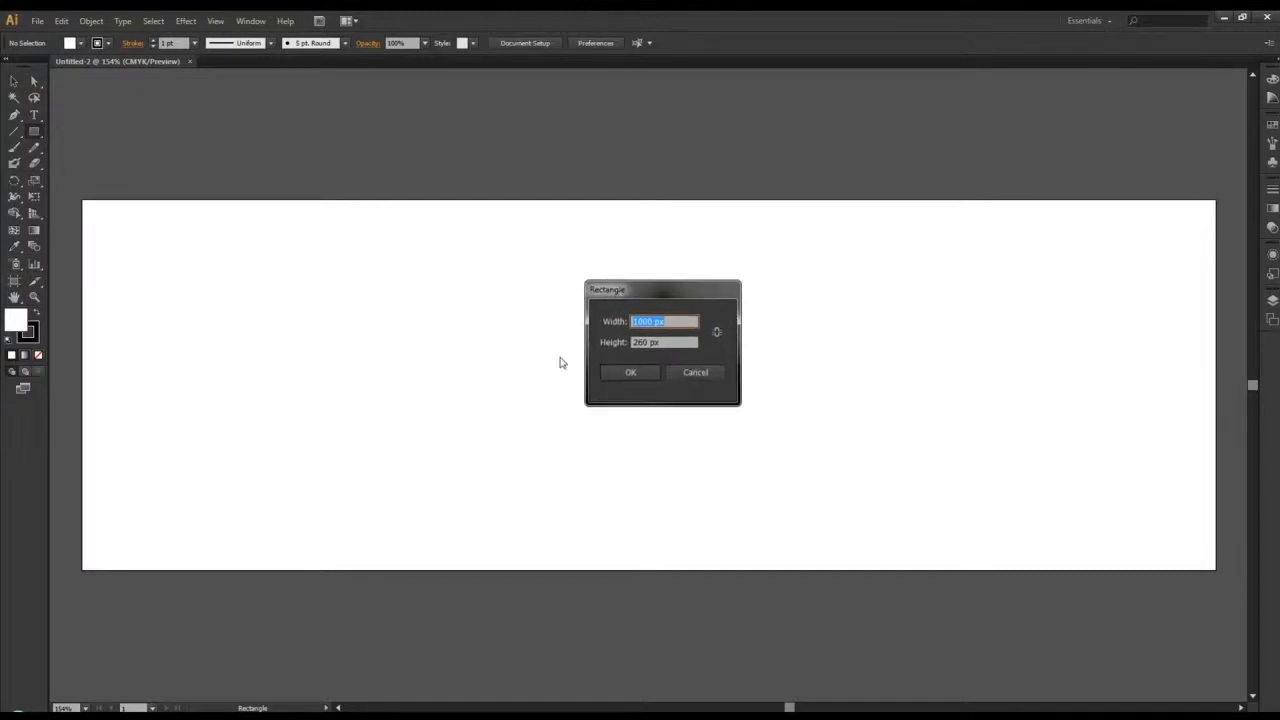
pyautogui.click(631, 373)
pyautogui.click(13, 82)
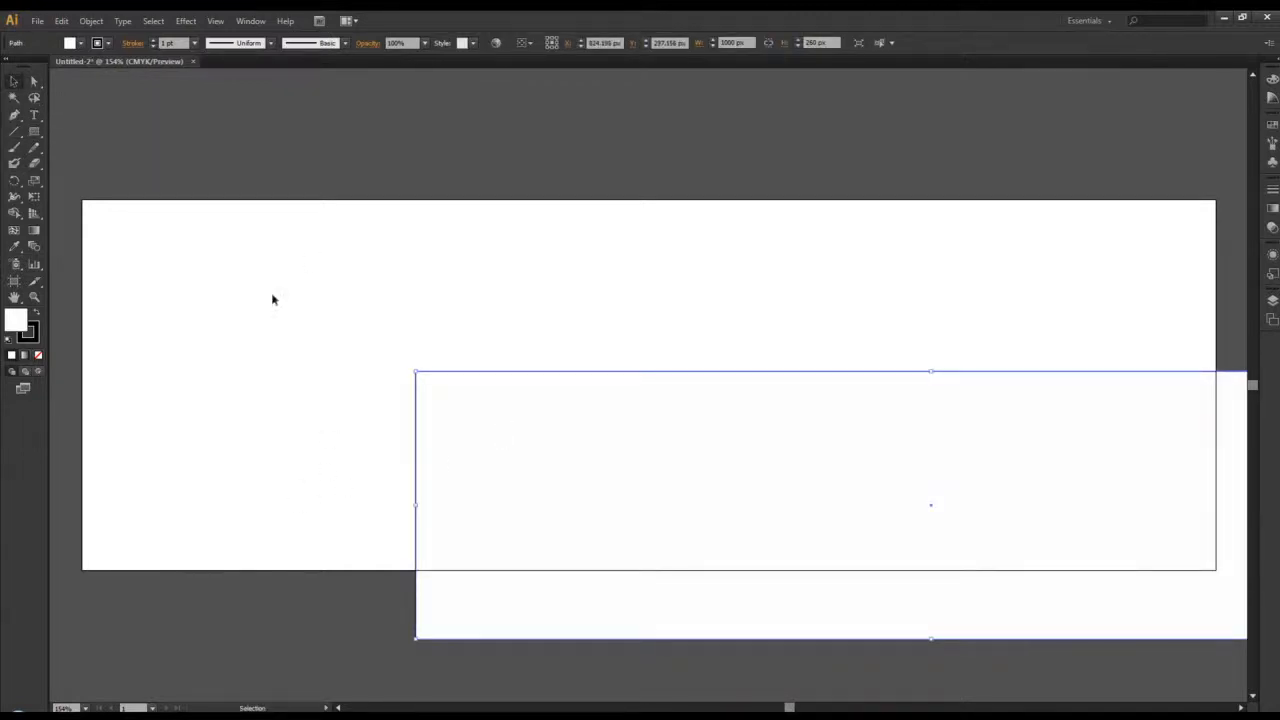
pyautogui.moveTo(480, 424); pyautogui.dragTo(195, 299)
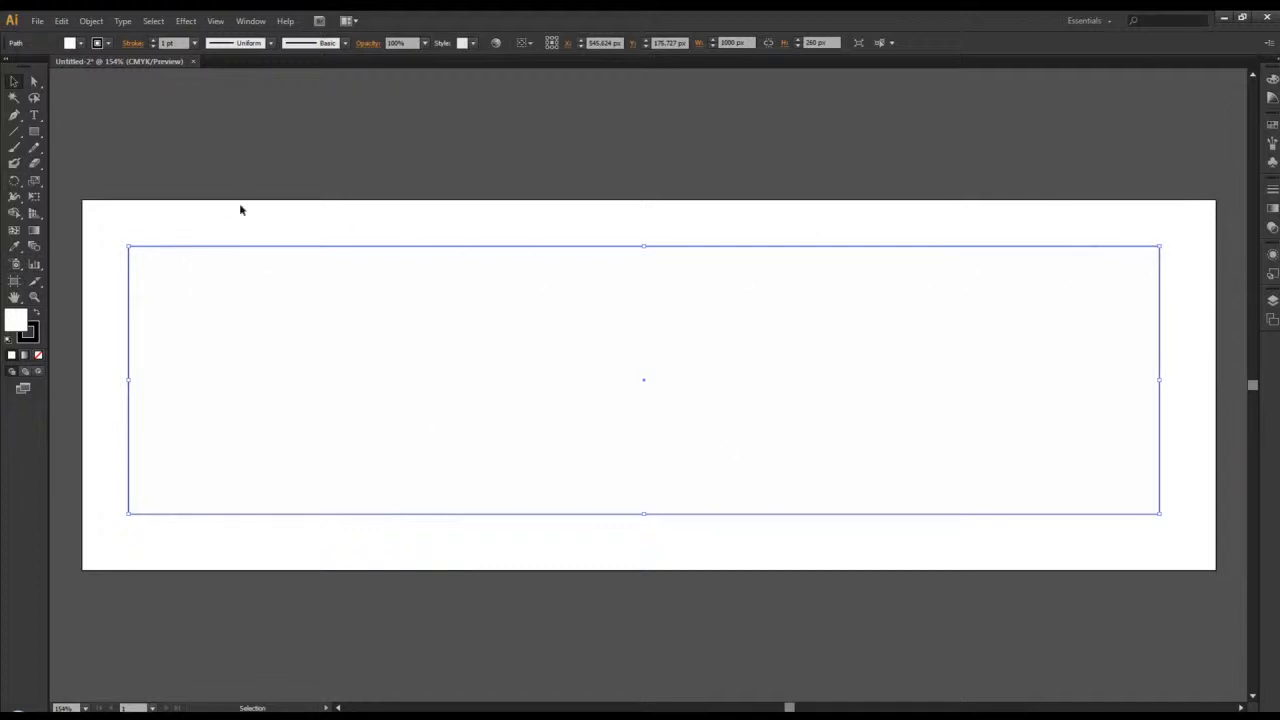
pyautogui.click(216, 21)
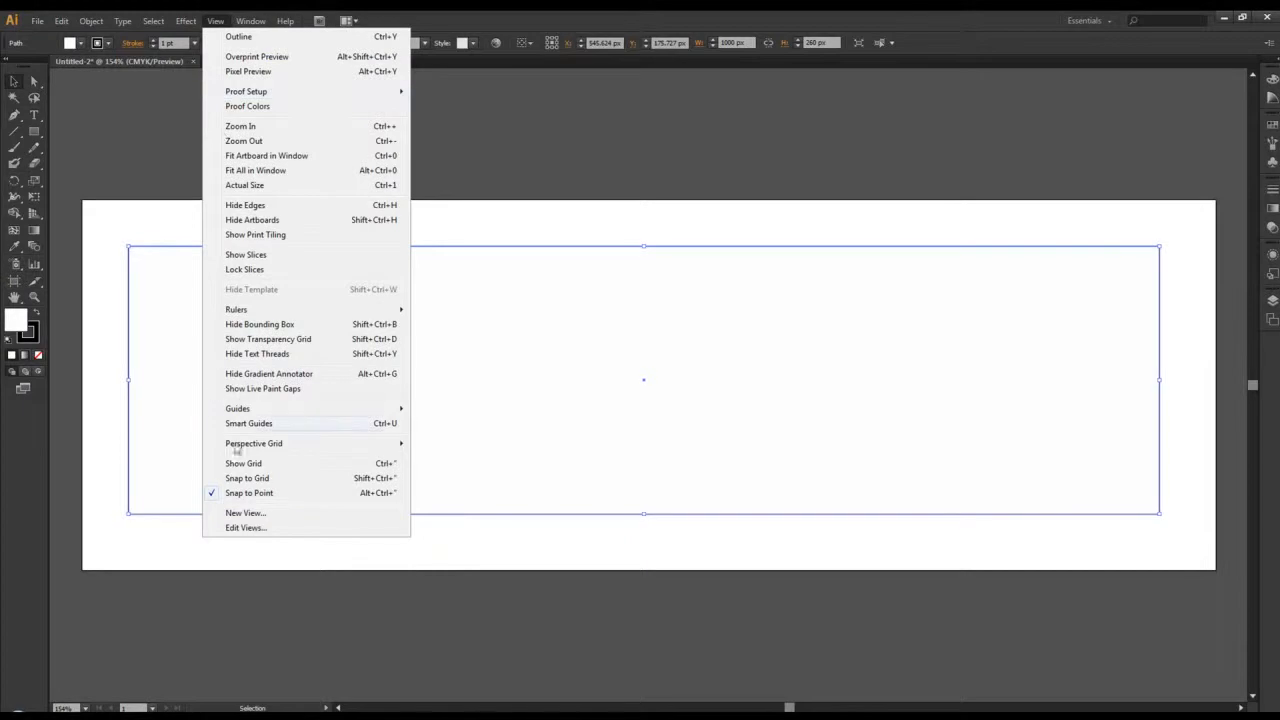
pyautogui.click(219, 22)
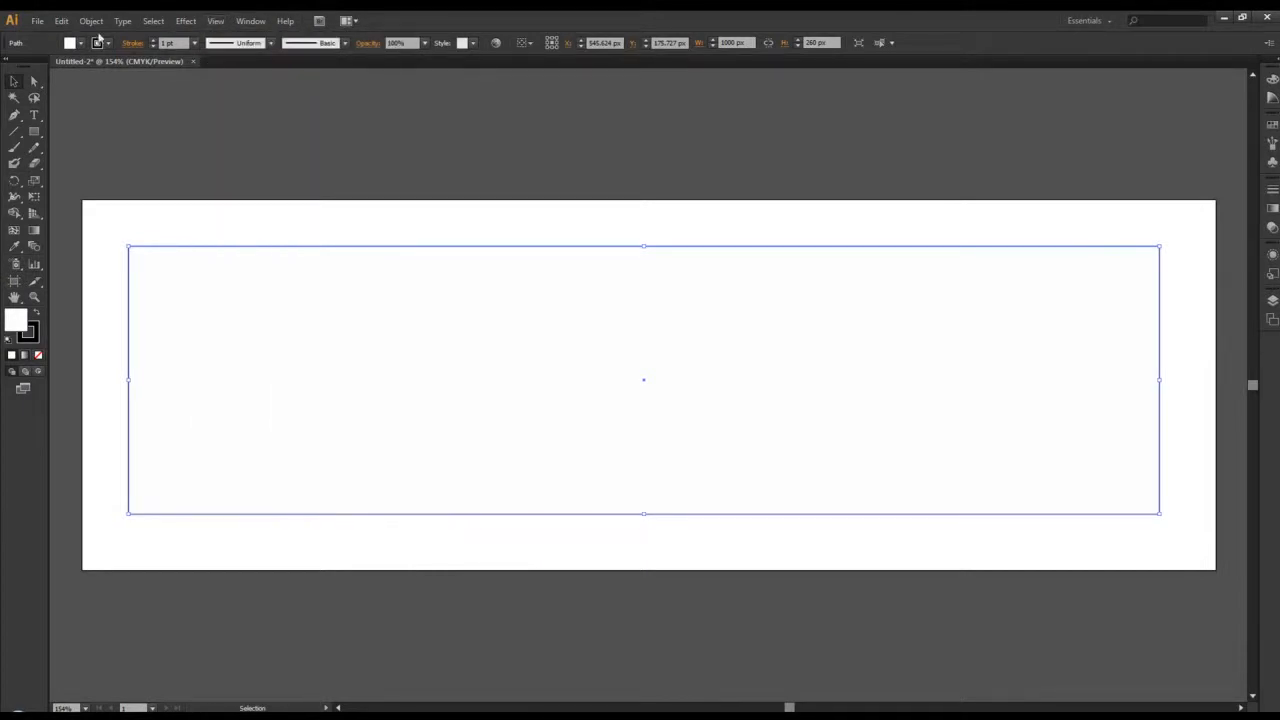
# - Split the rectangle into a grid of 3 rows and 6 columns with 0 px gutters
pyautogui.click(96, 24)
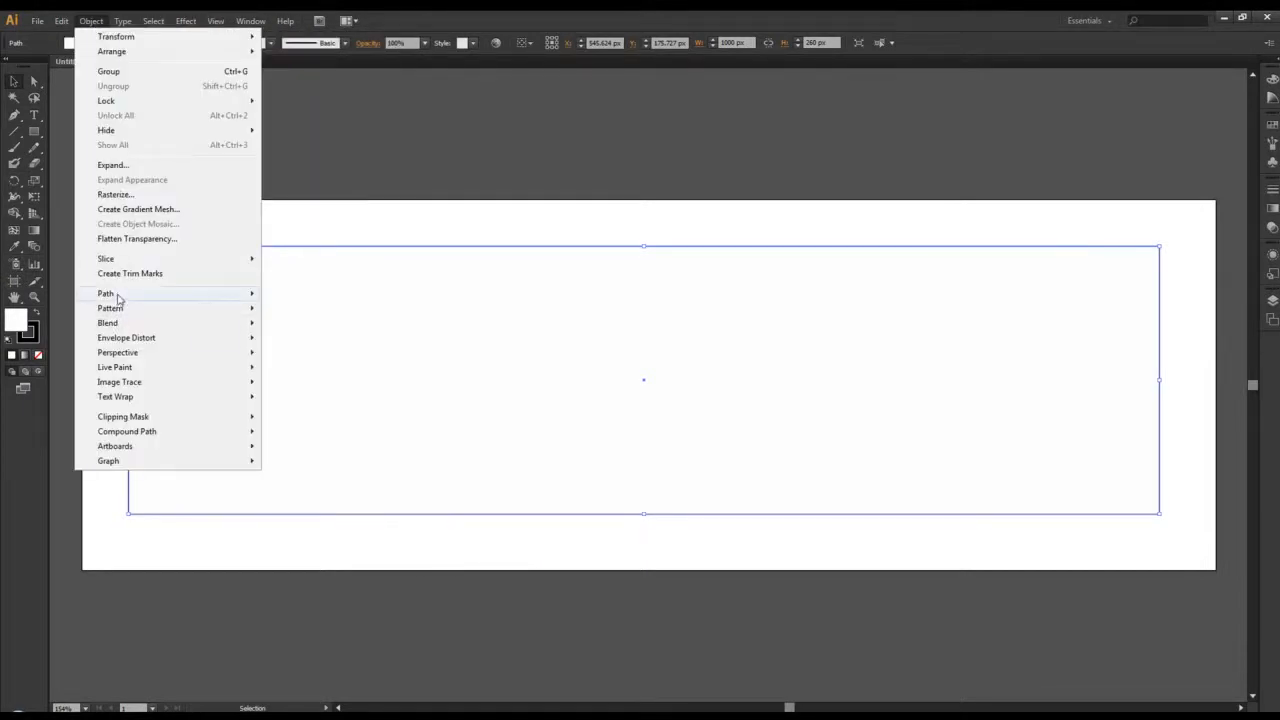
pyautogui.moveTo(120, 297)
pyautogui.click(331, 434)
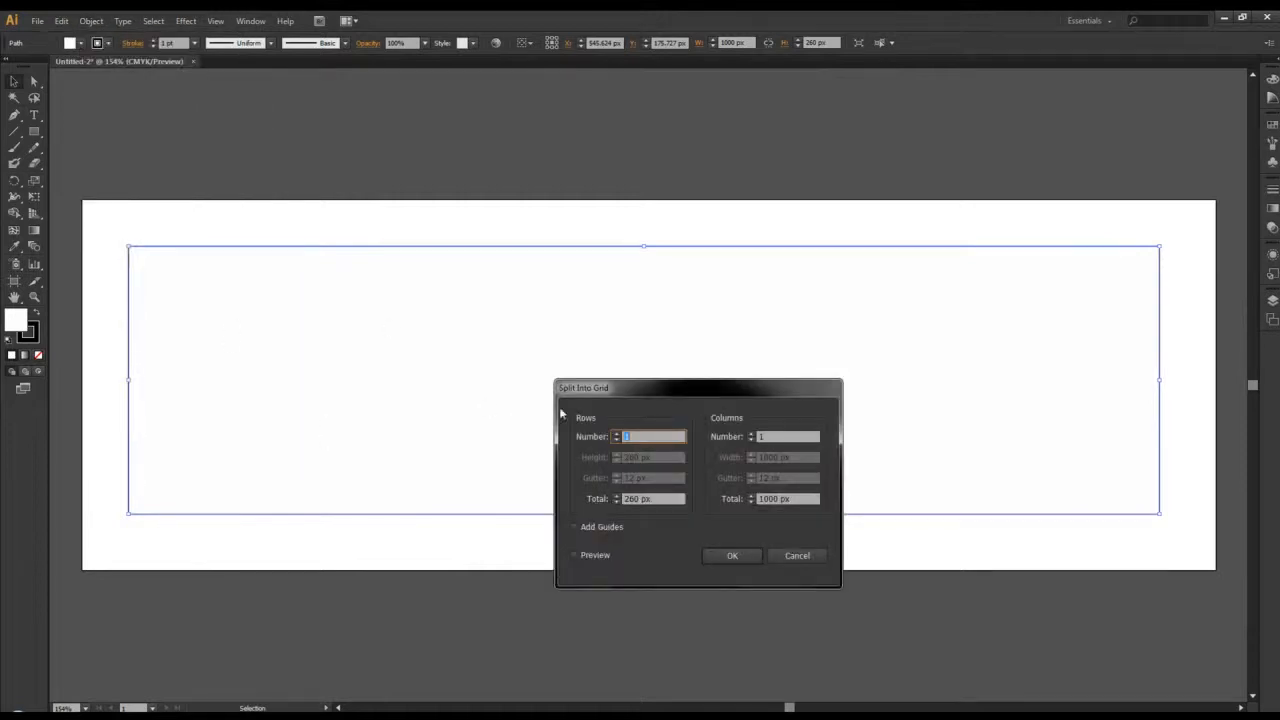
pyautogui.moveTo(599, 391); pyautogui.dragTo(674, 224)
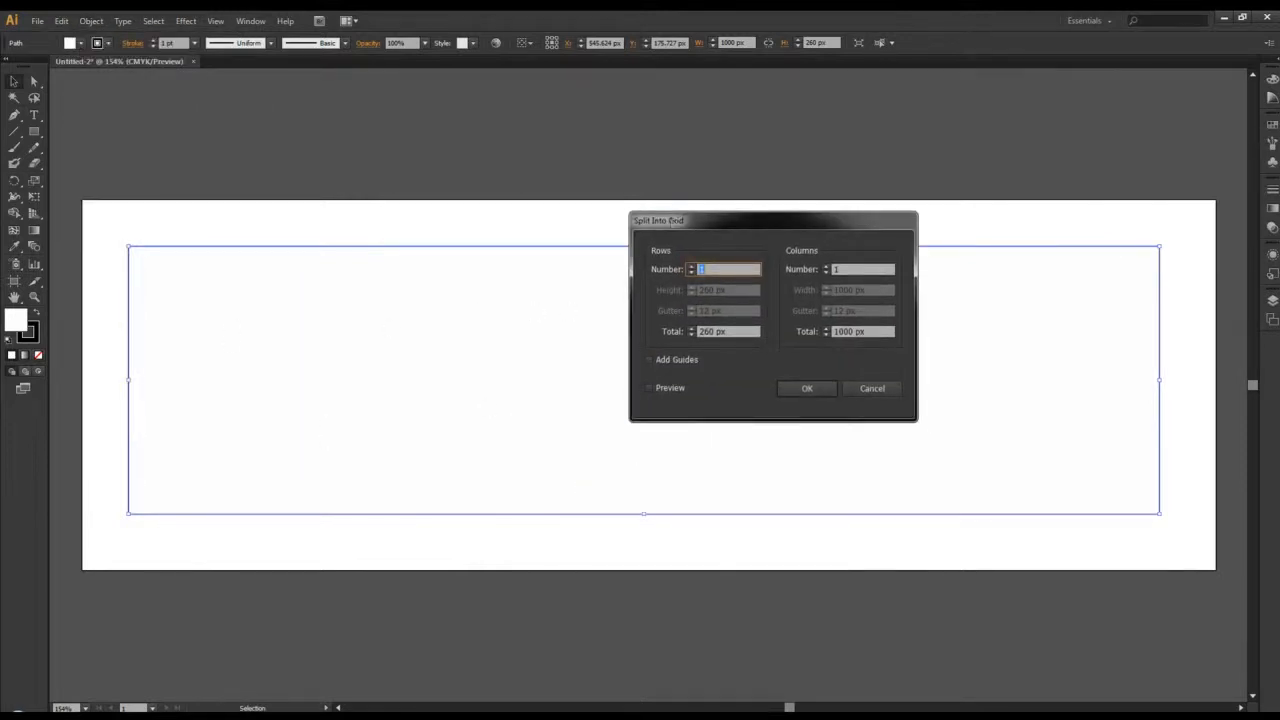
pyautogui.click(648, 388)
pyautogui.write('3')
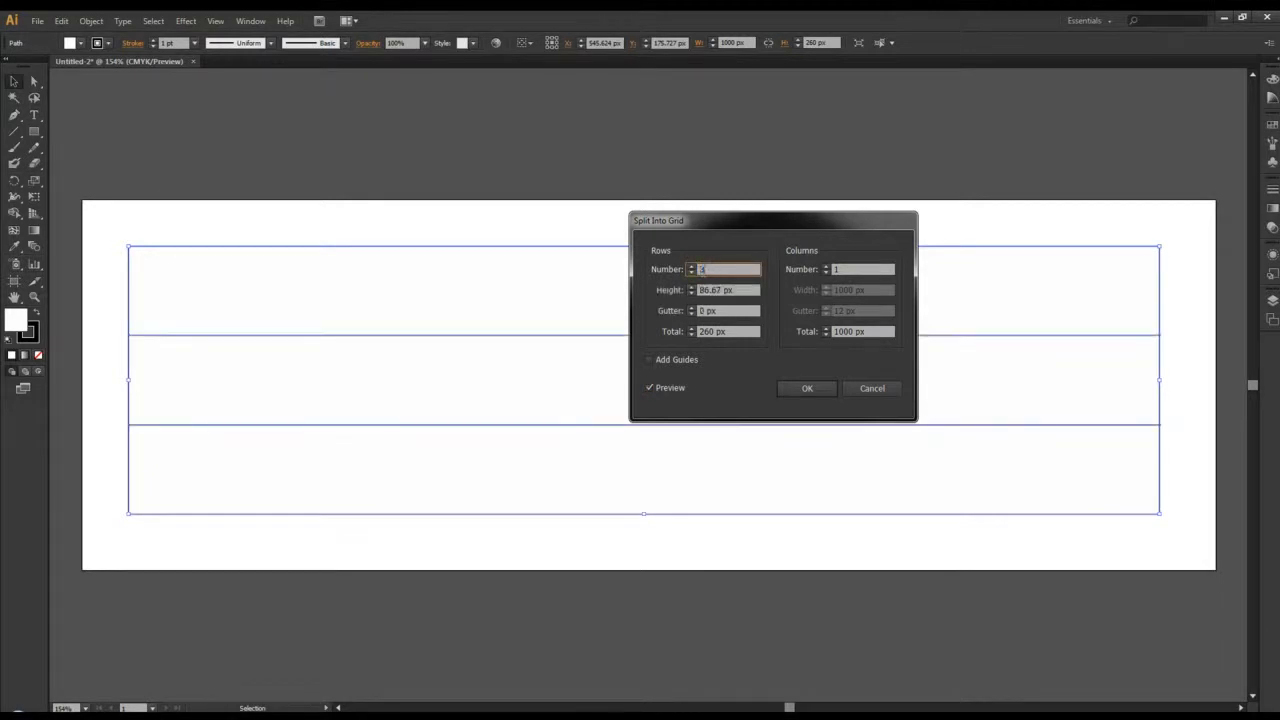
pyautogui.click(838, 269)
pyautogui.write('6')
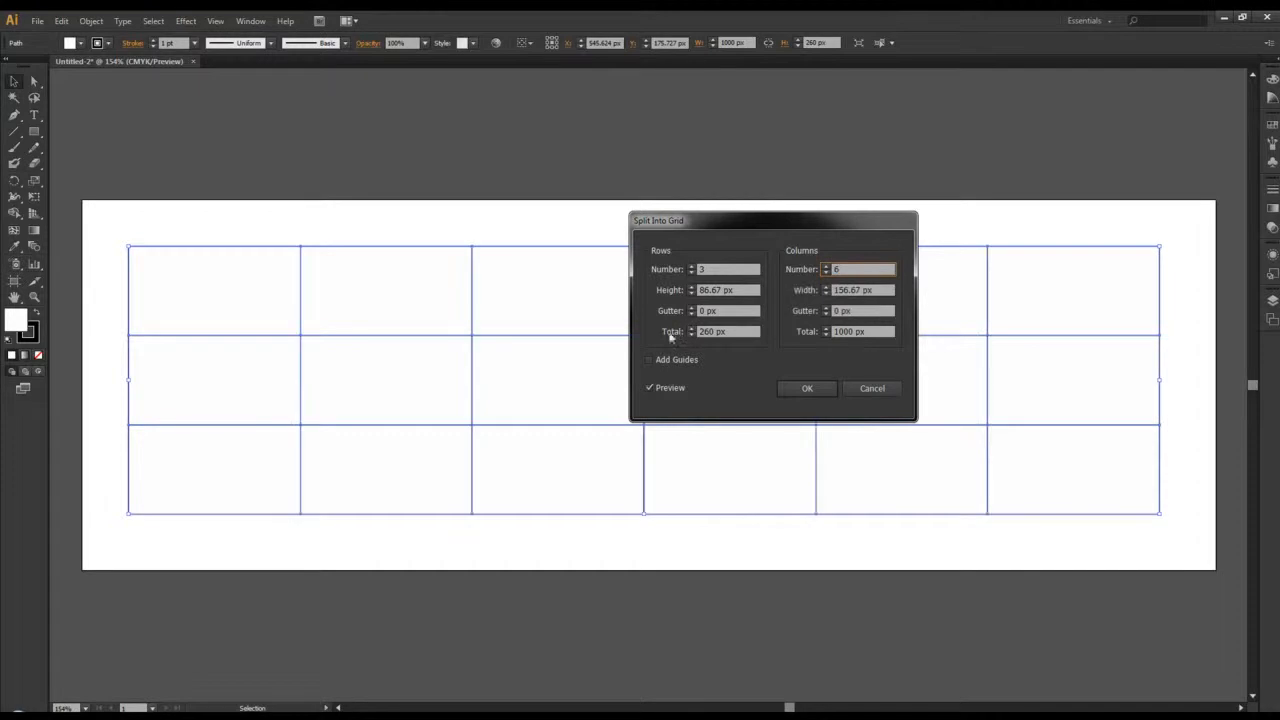
pyautogui.moveTo(757, 221); pyautogui.dragTo(655, 384)
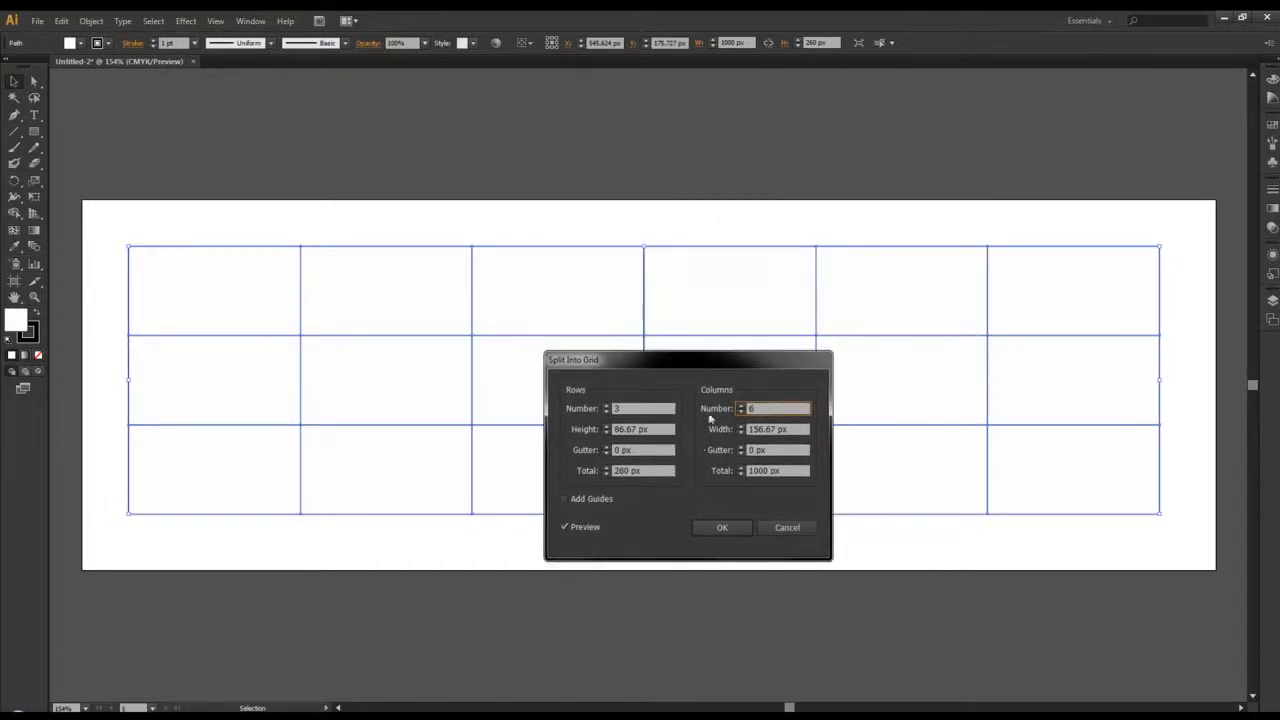
pyautogui.click(722, 527)
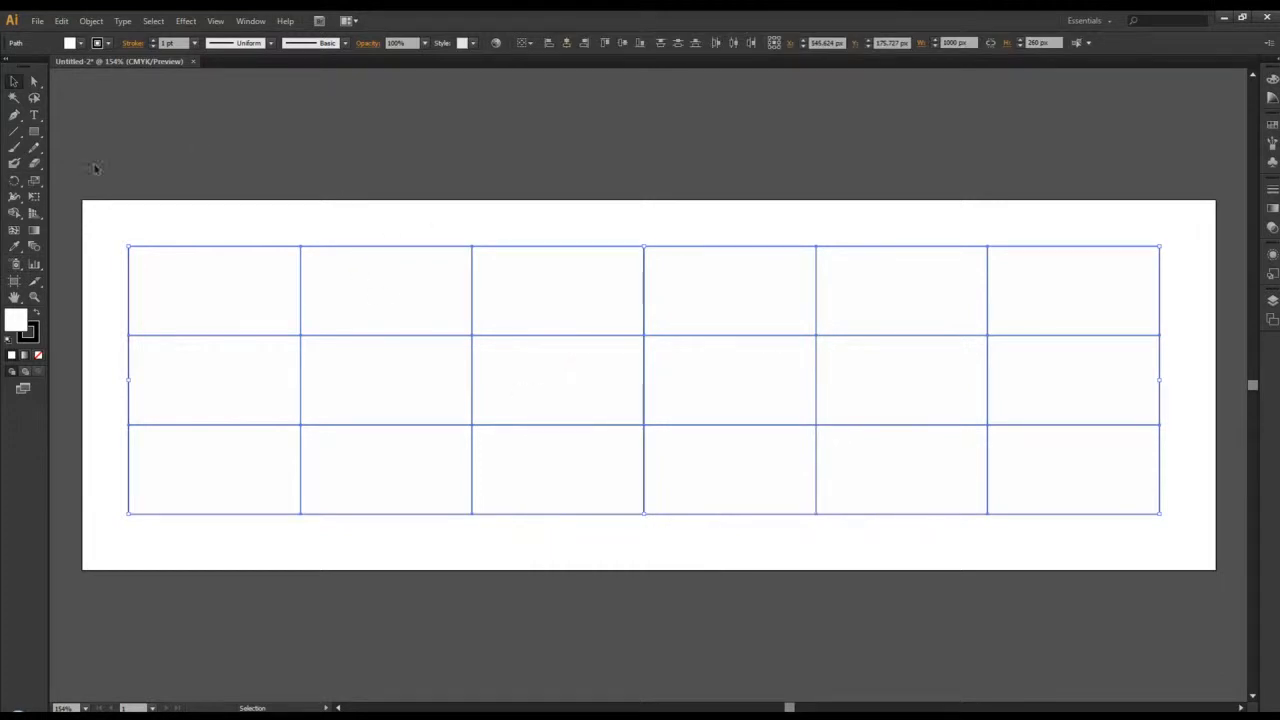
# - Create a 35 px by 35 px circle with the Ellipse tool near the grid's upper-left corner
pyautogui.click(35, 136)
pyautogui.moveTo(35, 138); pyautogui.dragTo(92, 163)
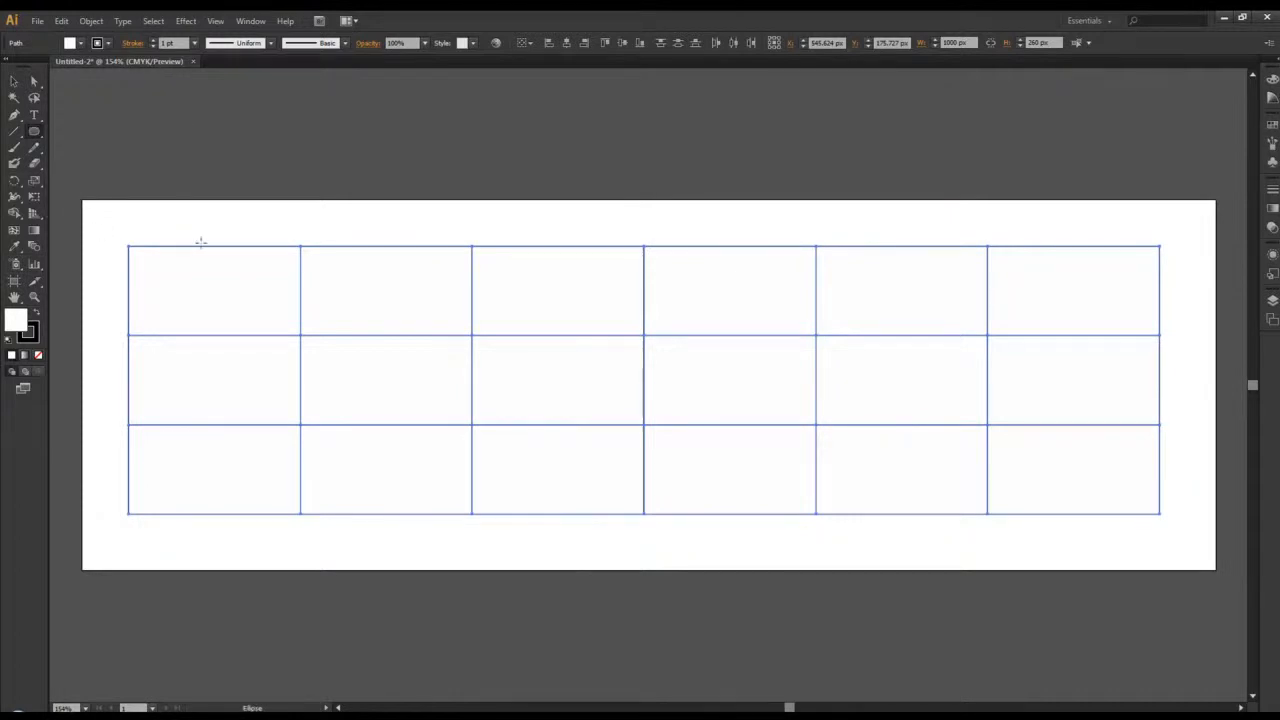
pyautogui.click(133, 233)
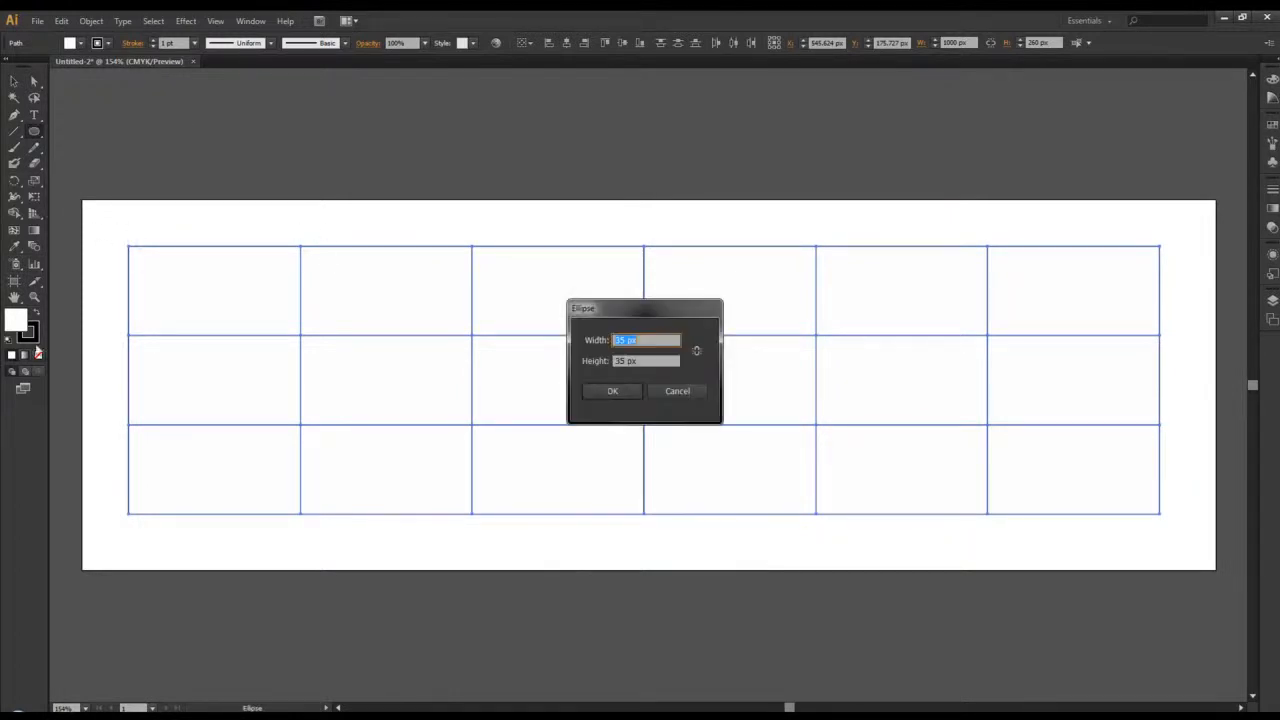
pyautogui.moveTo(621, 307); pyautogui.dragTo(659, 288)
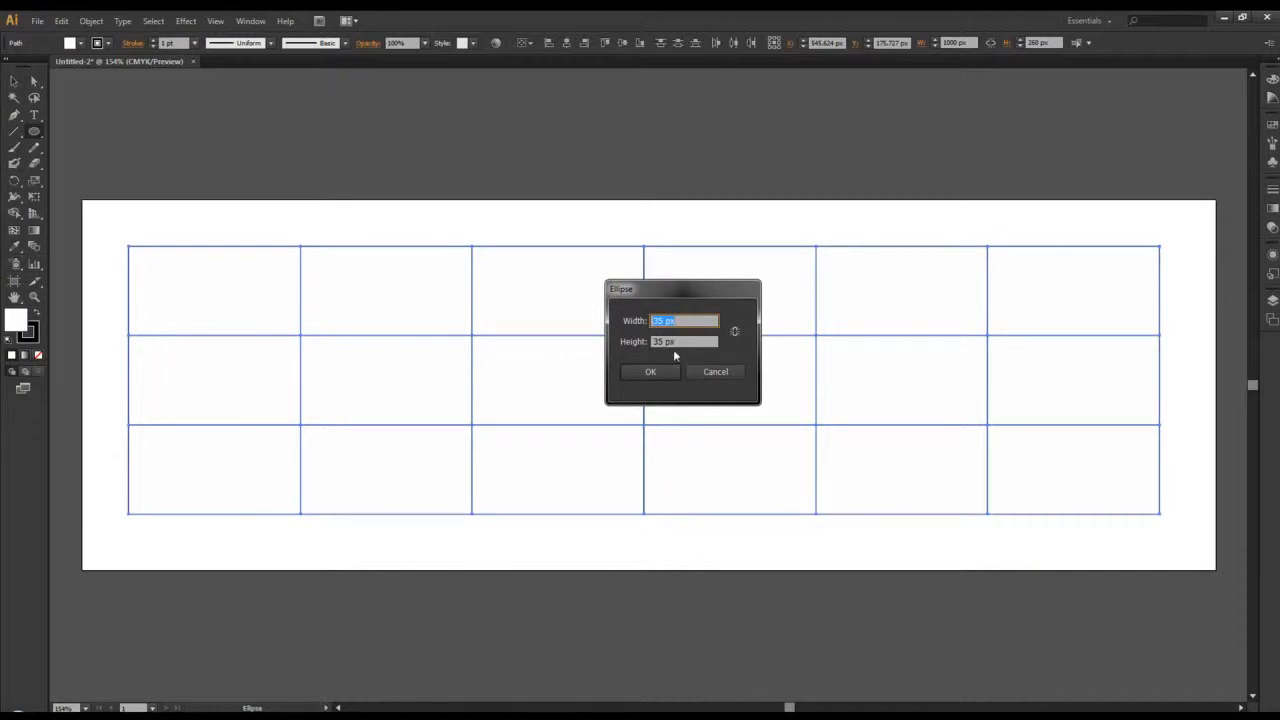
pyautogui.click(655, 372)
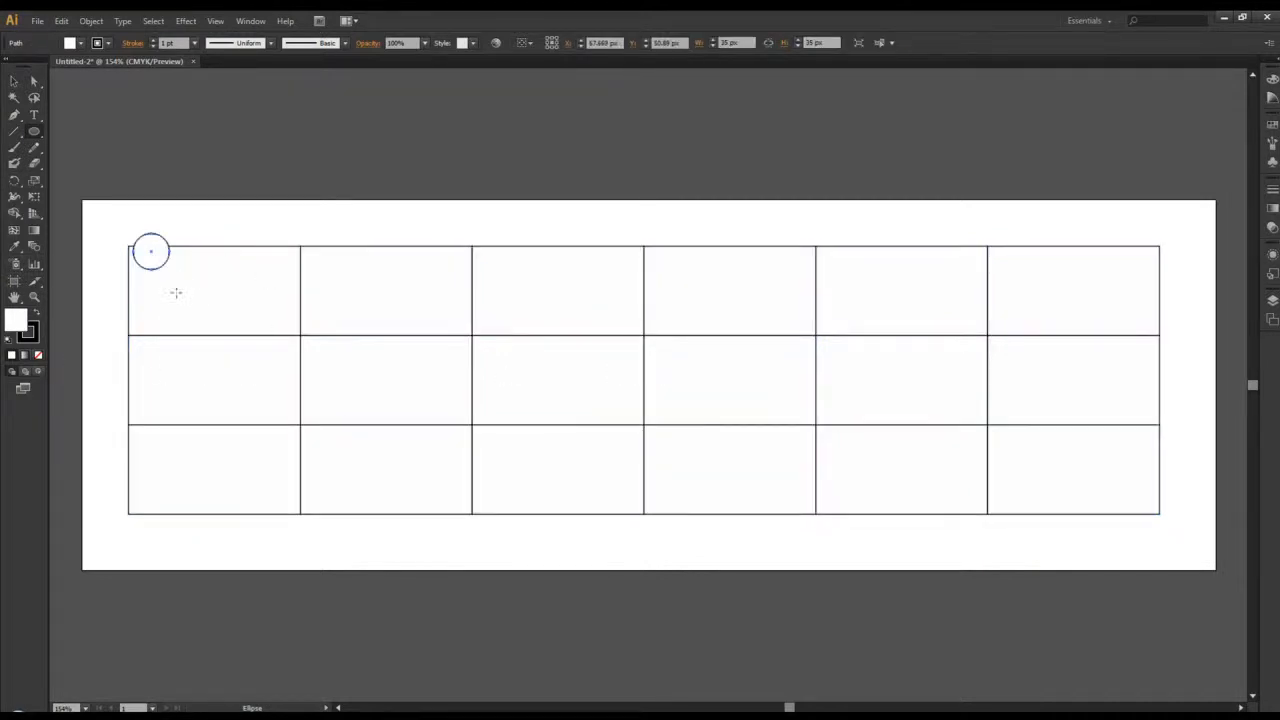
# - Move the circle so it overlaps the left edge of the grid's upper-left cell
pyautogui.click(15, 83)
pyautogui.moveTo(152, 255); pyautogui.dragTo(166, 324)
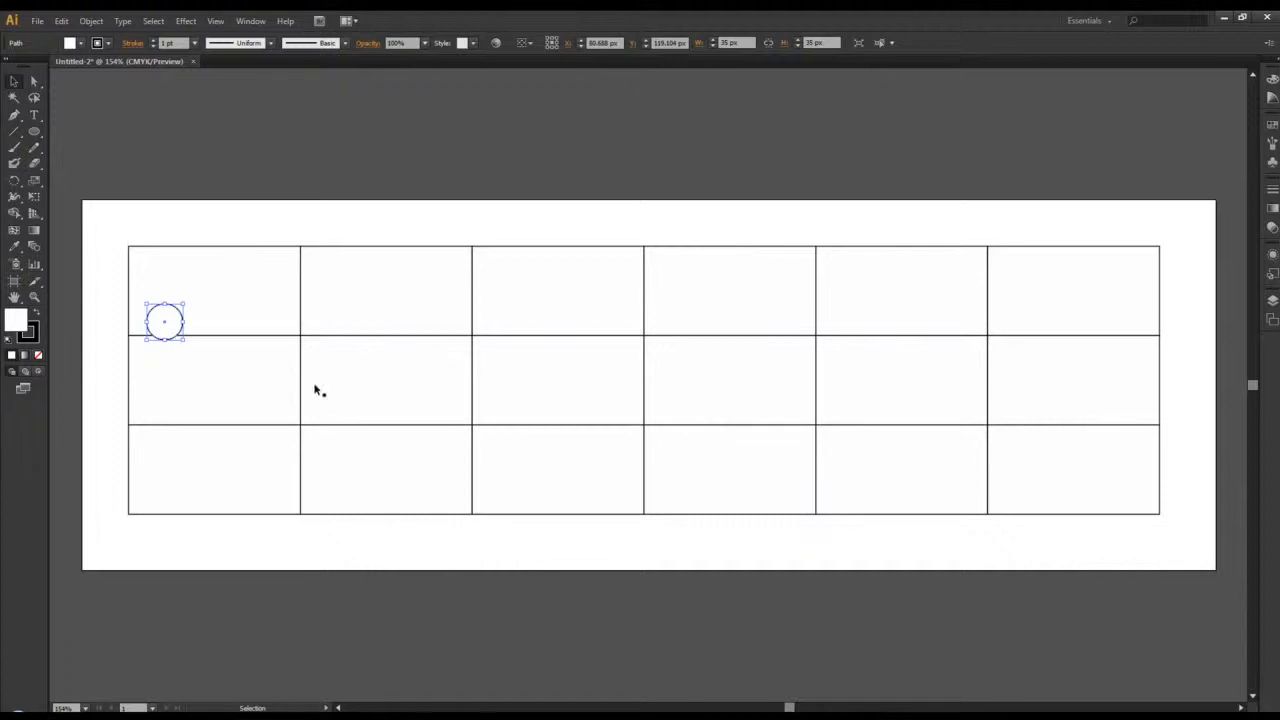
pyautogui.moveTo(175, 330); pyautogui.dragTo(140, 294)
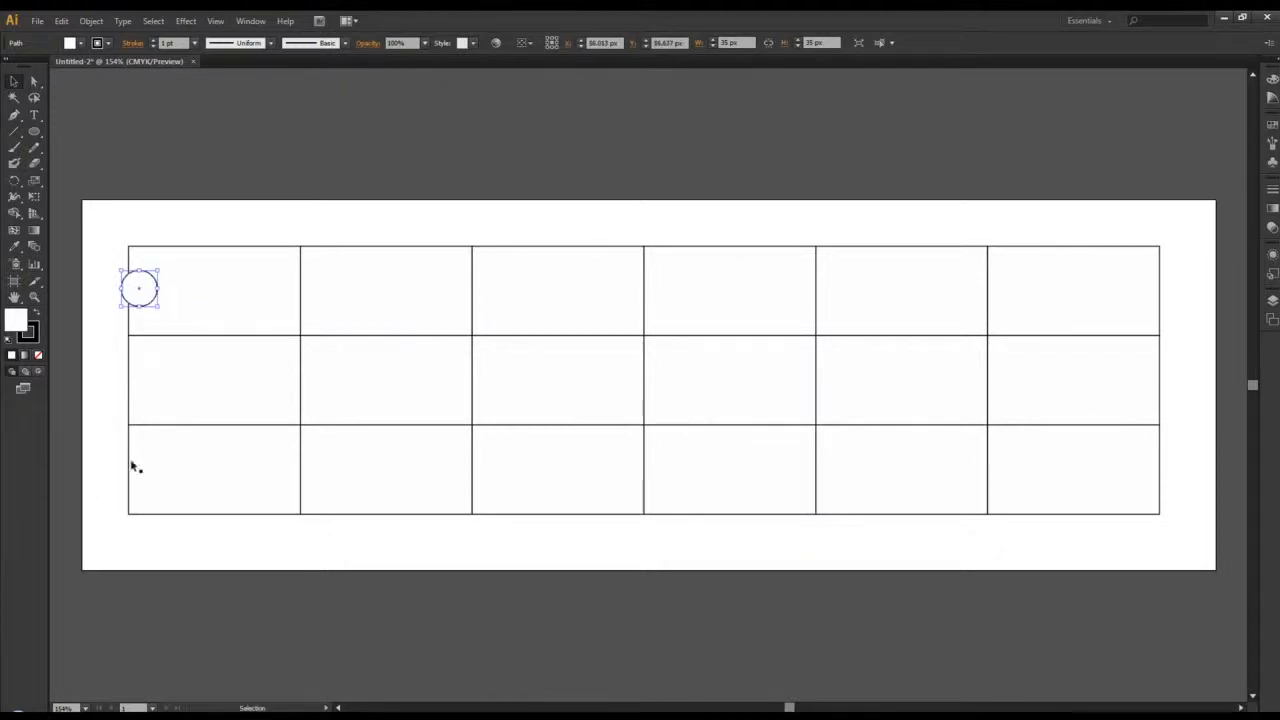
# - Move the circle onto the lower edge of the upper-left cell and place copies of it over all the inner grid lines
pyautogui.moveTo(153, 290); pyautogui.dragTo(178, 320)
pyautogui.moveTo(172, 330); pyautogui.dragTo(171, 329)
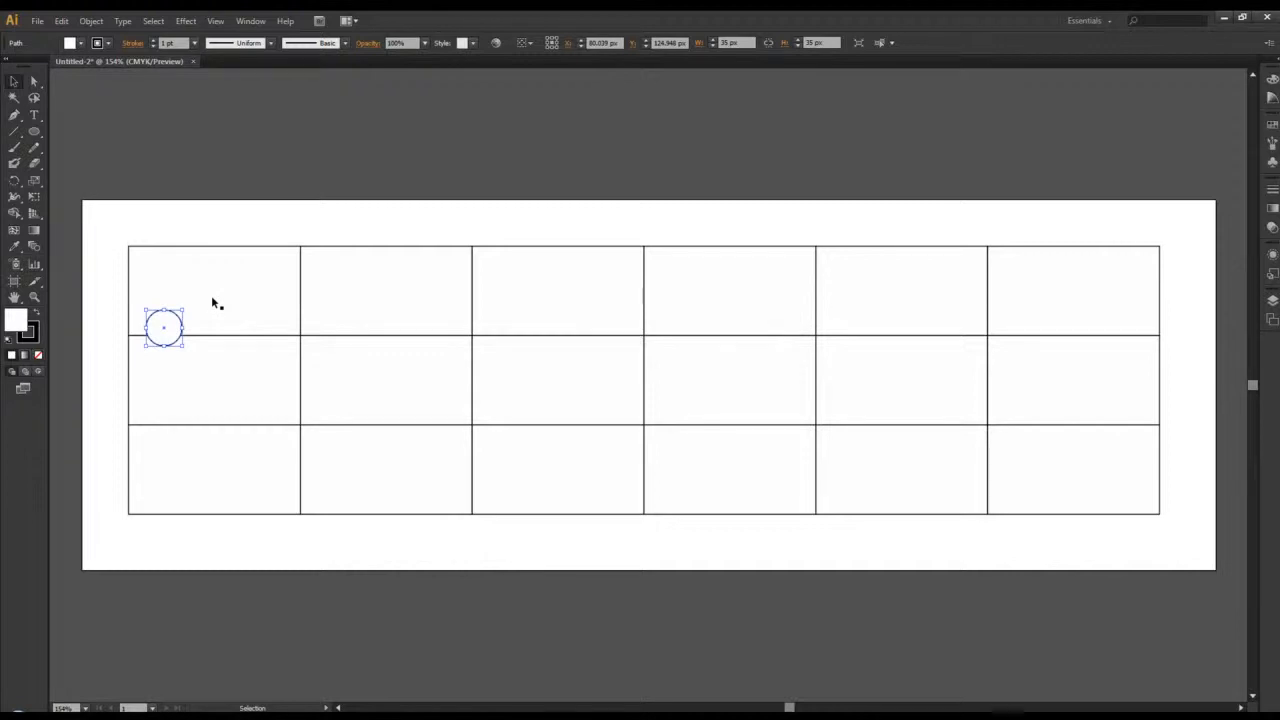
pyautogui.moveTo(170, 329); pyautogui.dragTo(165, 325)
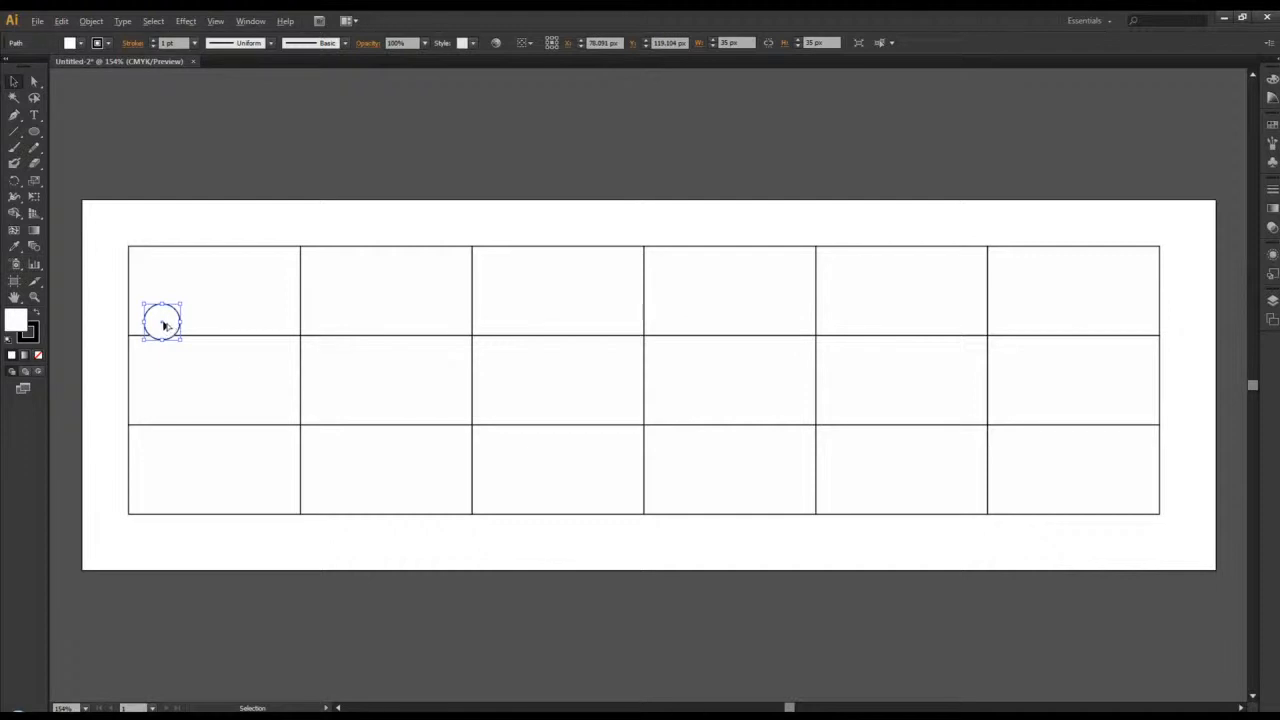
pyautogui.moveTo(163, 325); pyautogui.dragTo(637, 302)
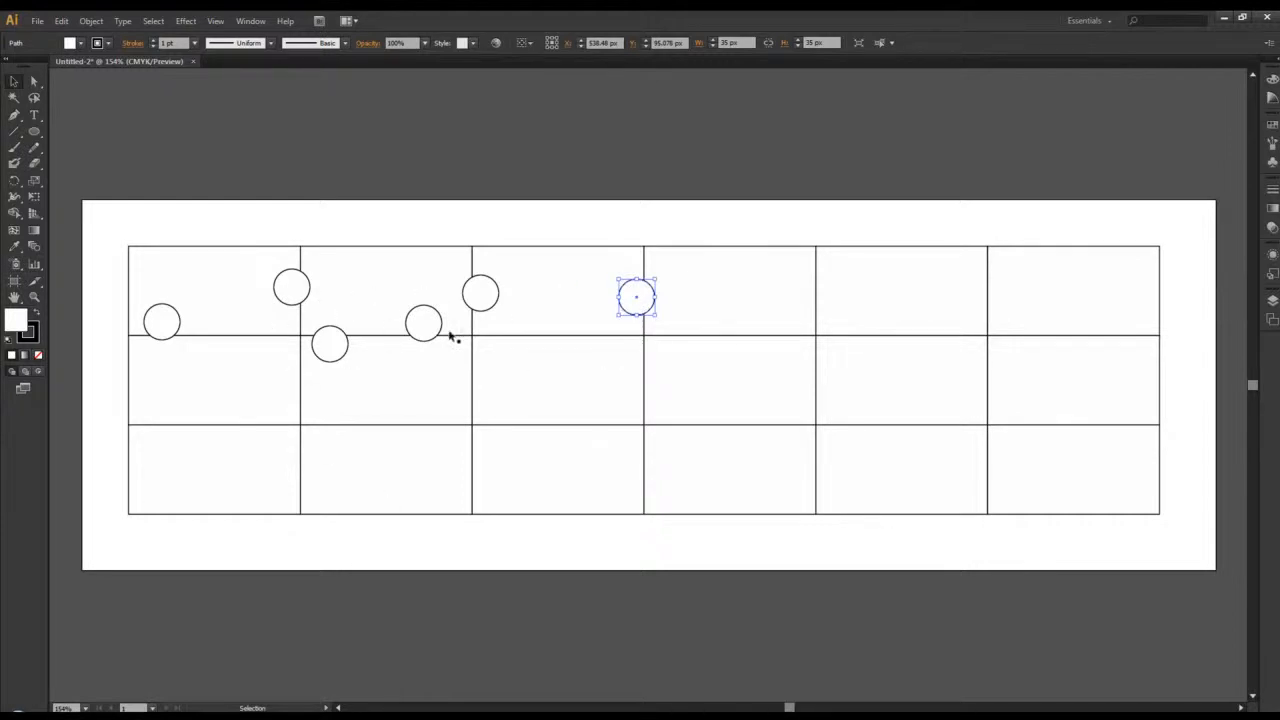
pyautogui.moveTo(637, 300); pyautogui.dragTo(806, 296)
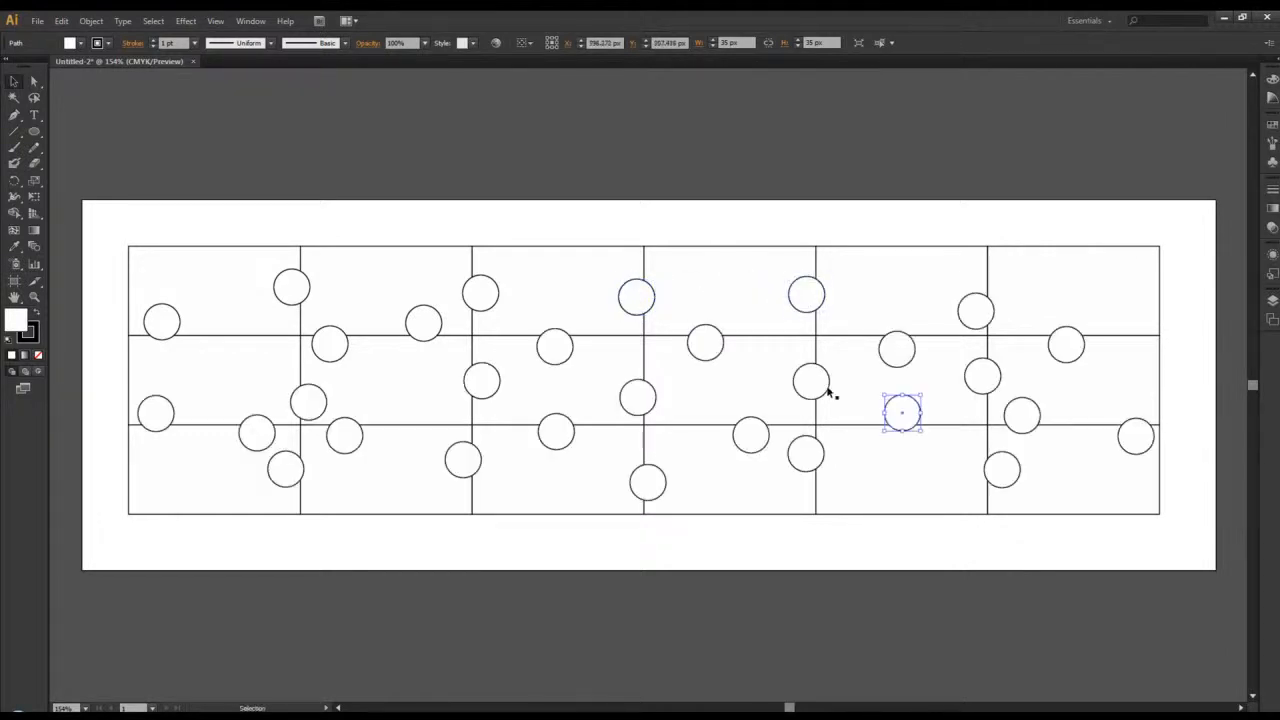
# - Select the whole grid with its circles and merge each circle into a neighbouring cell with the Shape Builder tool to form interlocking pieces
pyautogui.click(13, 84)
pyautogui.moveTo(112, 230); pyautogui.dragTo(1176, 548)
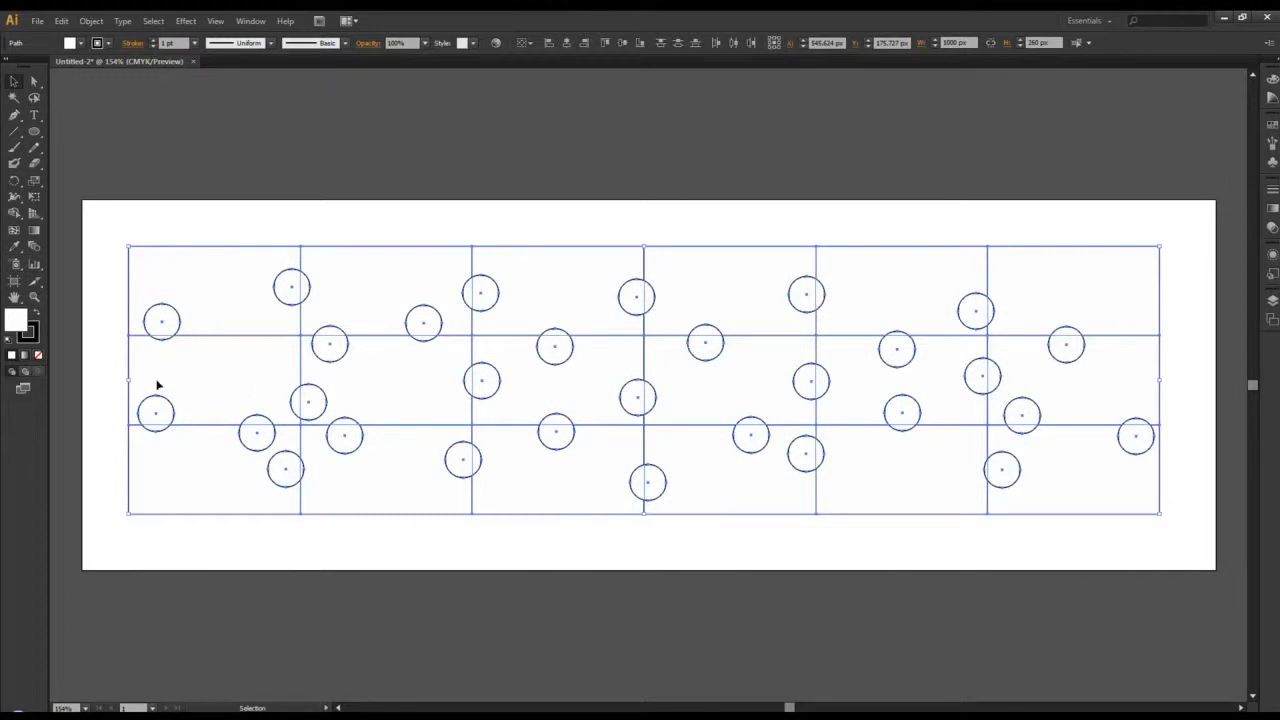
pyautogui.click(14, 215)
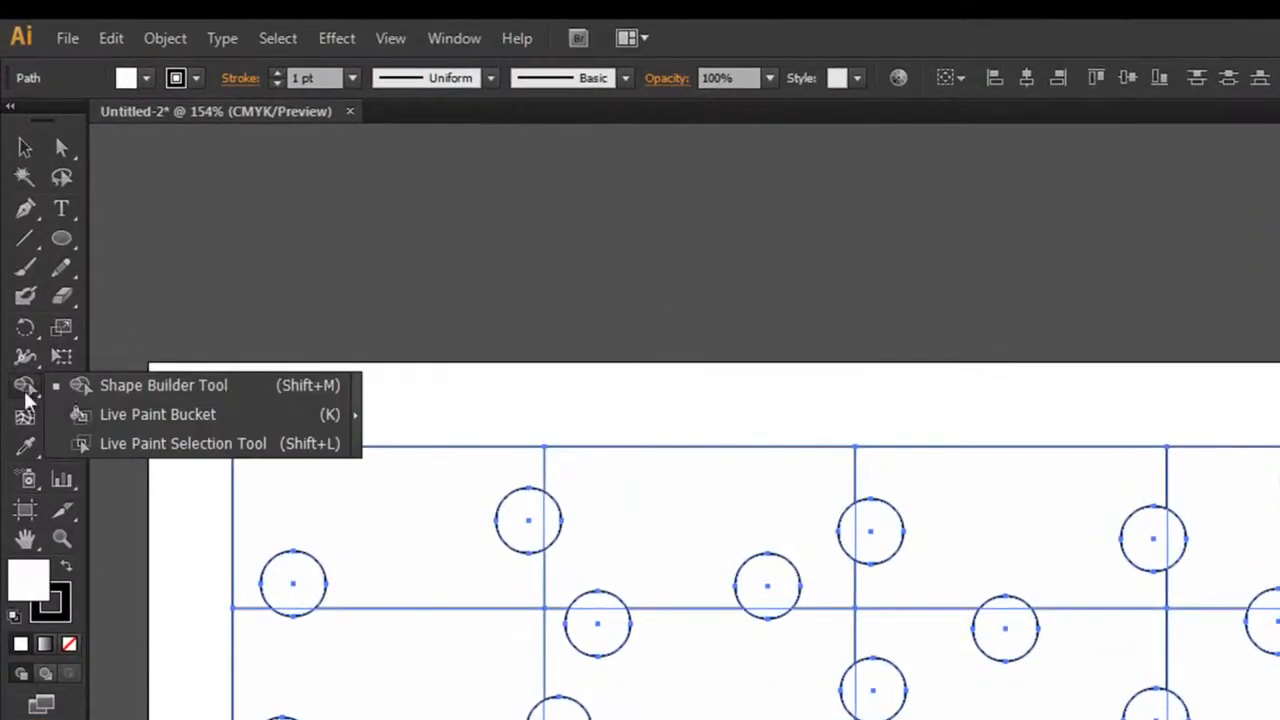
pyautogui.click(80, 391)
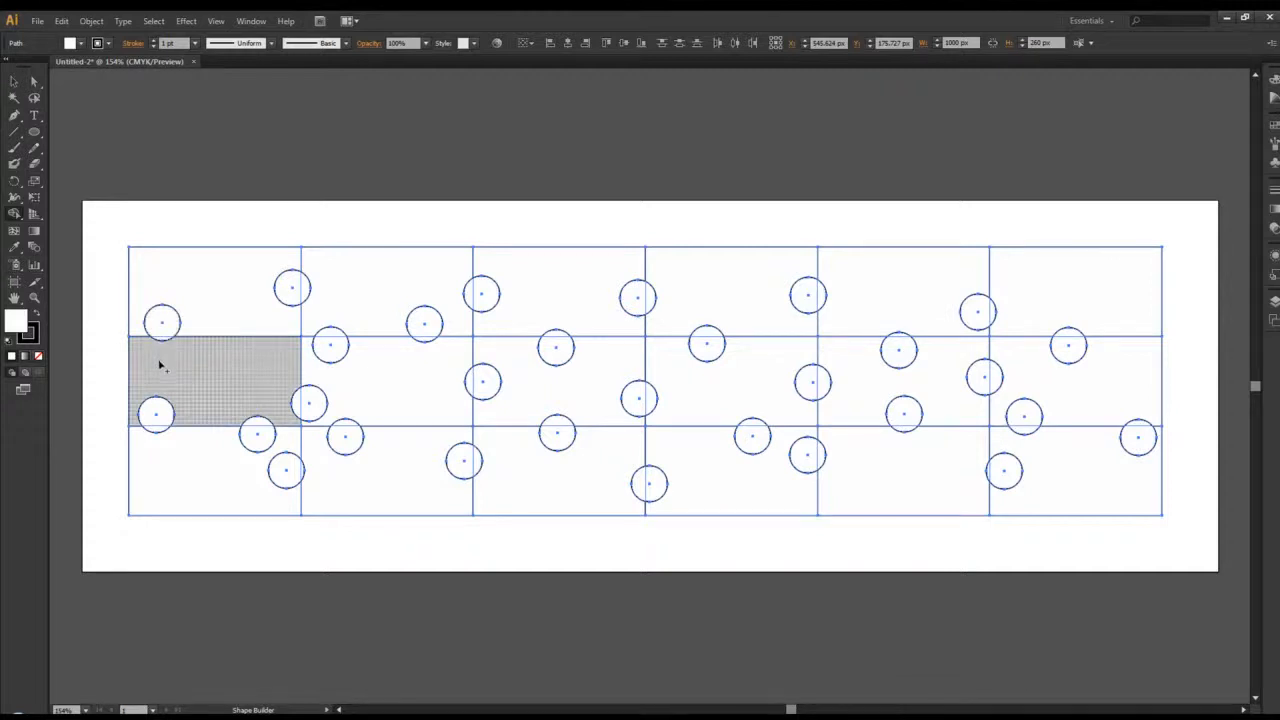
pyautogui.moveTo(162, 322); pyautogui.dragTo(157, 370)
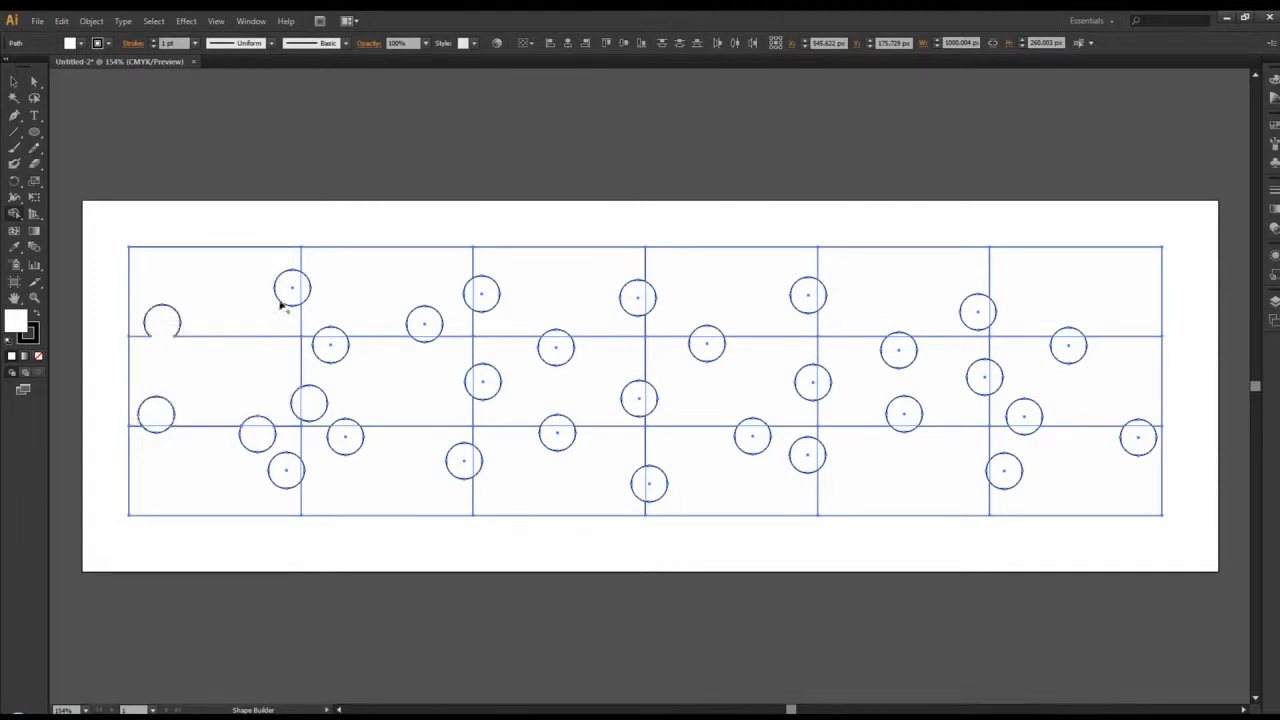
pyautogui.moveTo(289, 288); pyautogui.dragTo(322, 296)
pyautogui.moveTo(331, 343)
pyautogui.mouseDown()
pyautogui.moveTo(454, 329)
pyautogui.moveTo(423, 363)
pyautogui.mouseUp()
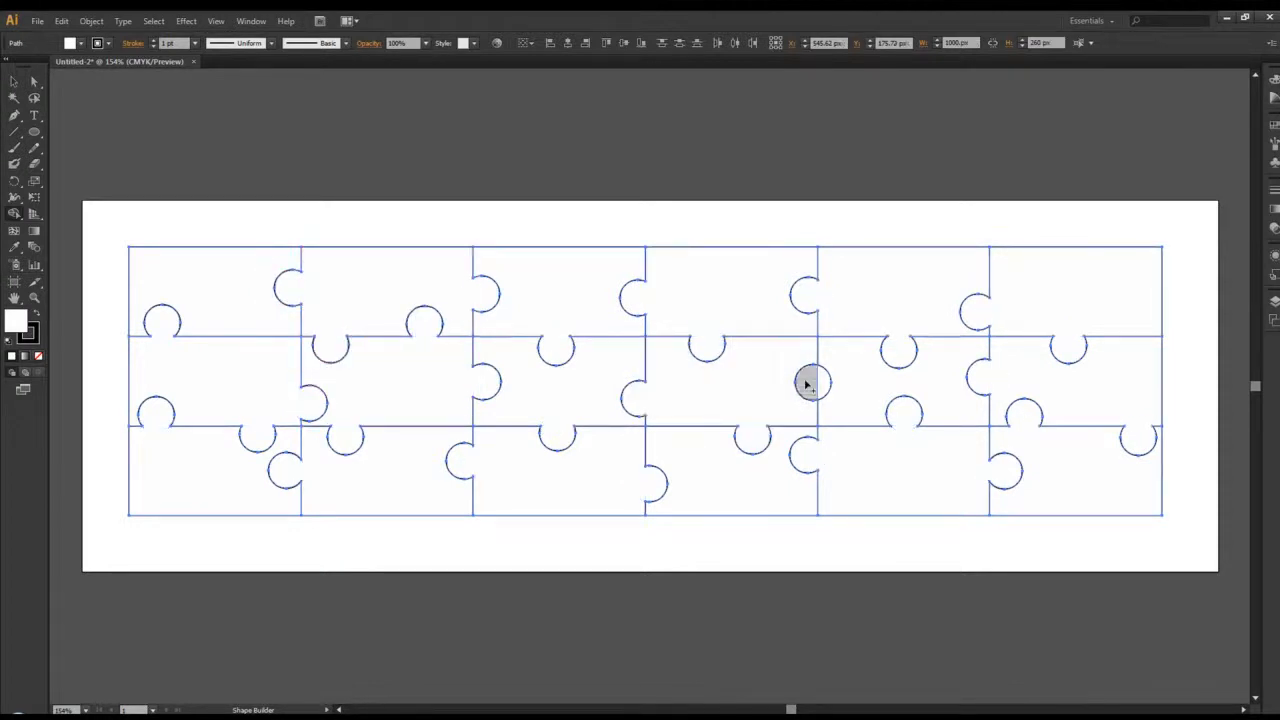
pyautogui.moveTo(809, 380); pyautogui.dragTo(852, 405)
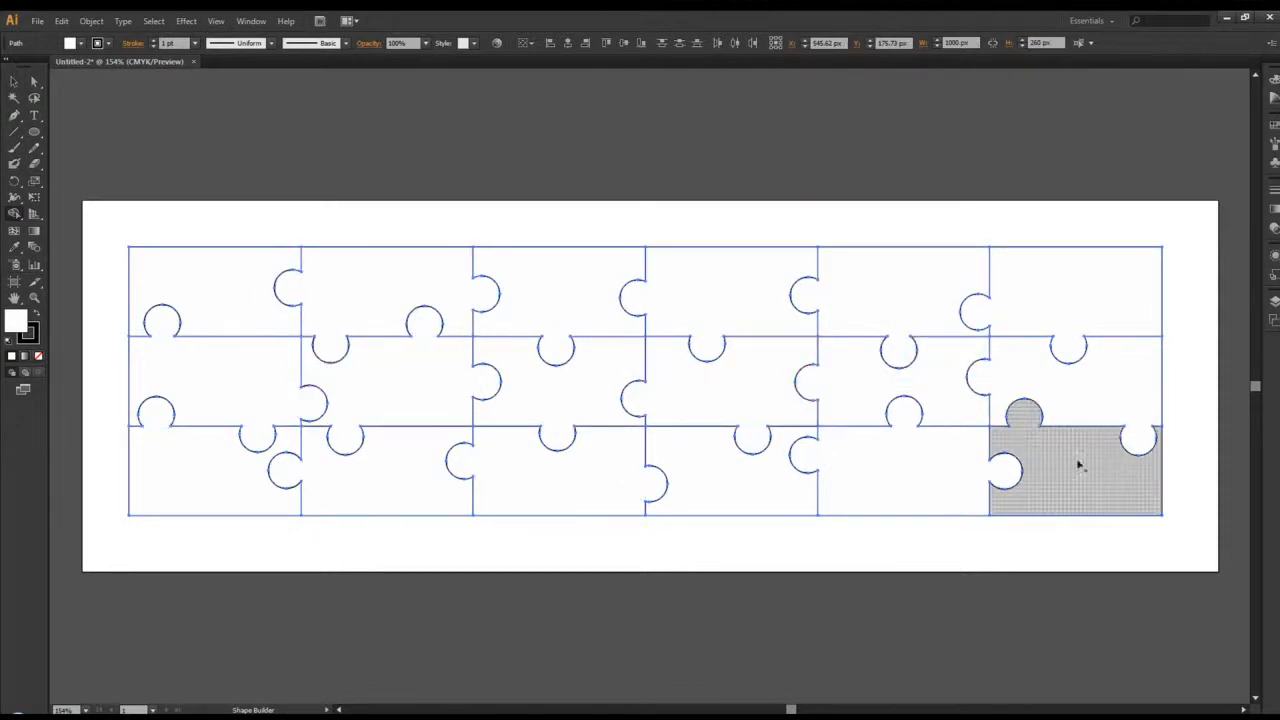
# - Select all the puzzle pieces and set their fill to none
pyautogui.click(61, 20)
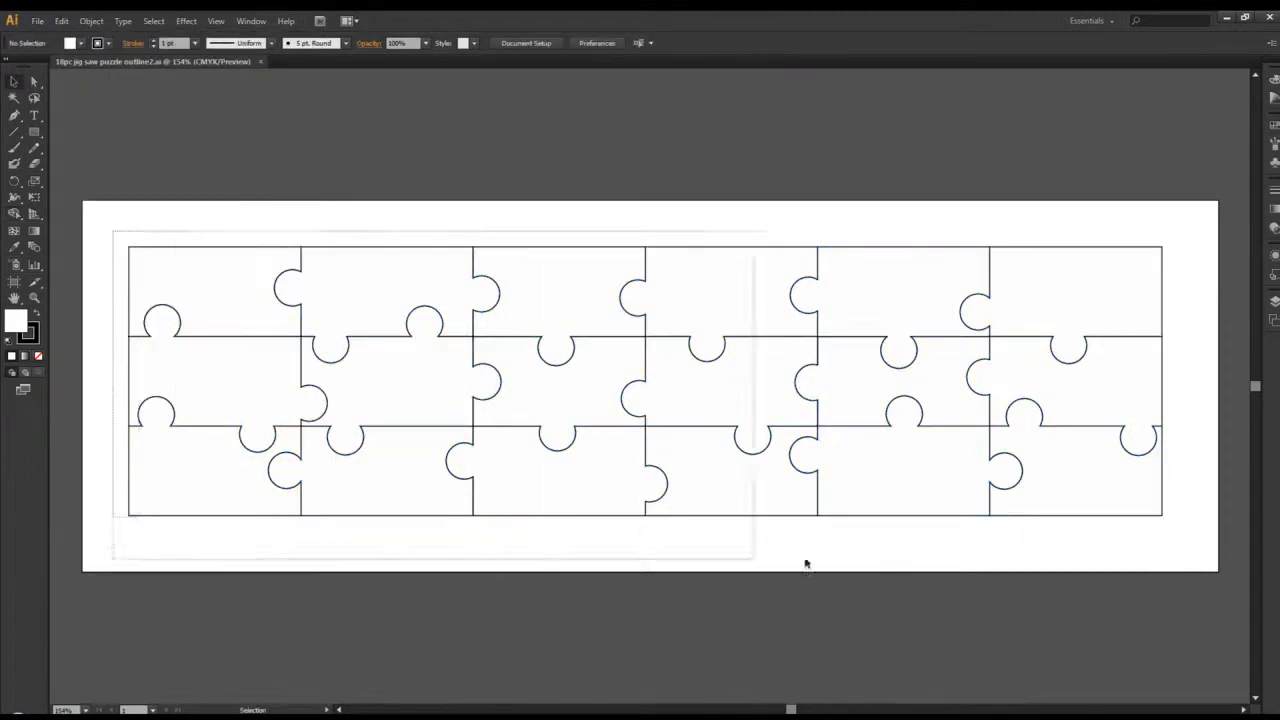
pyautogui.moveTo(806, 565); pyautogui.dragTo(1192, 530)
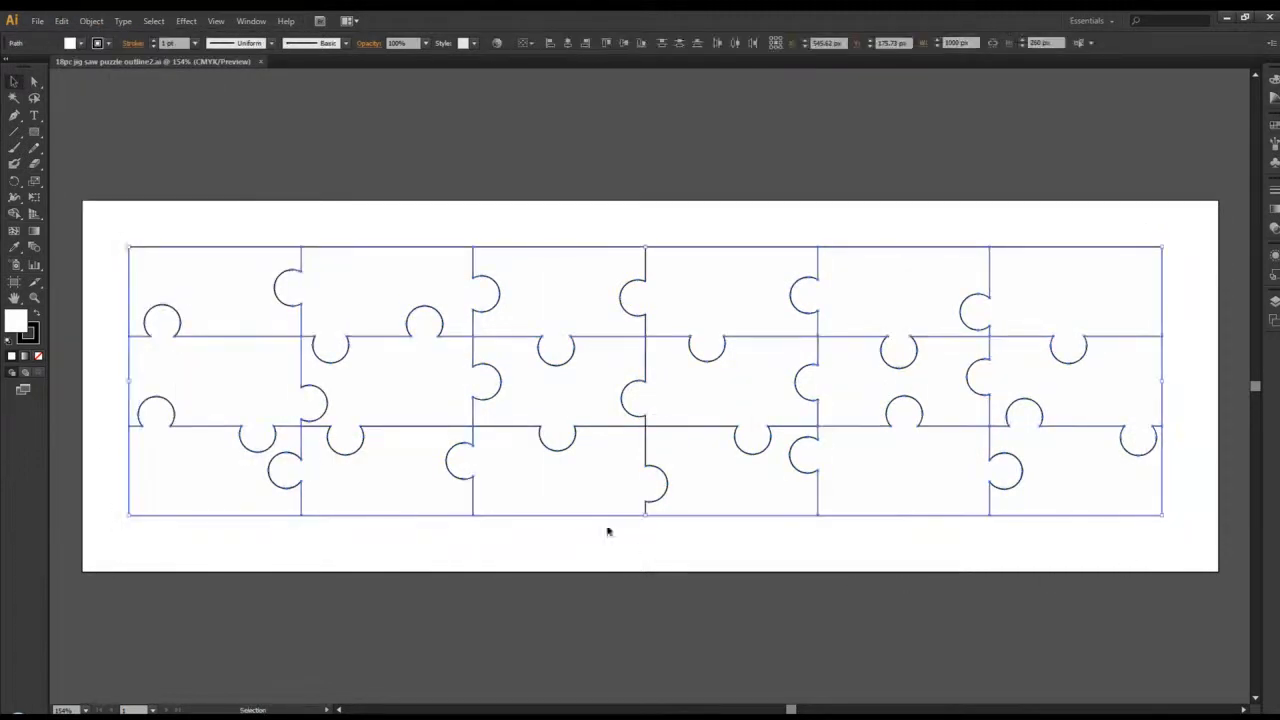
pyautogui.click(39, 357)
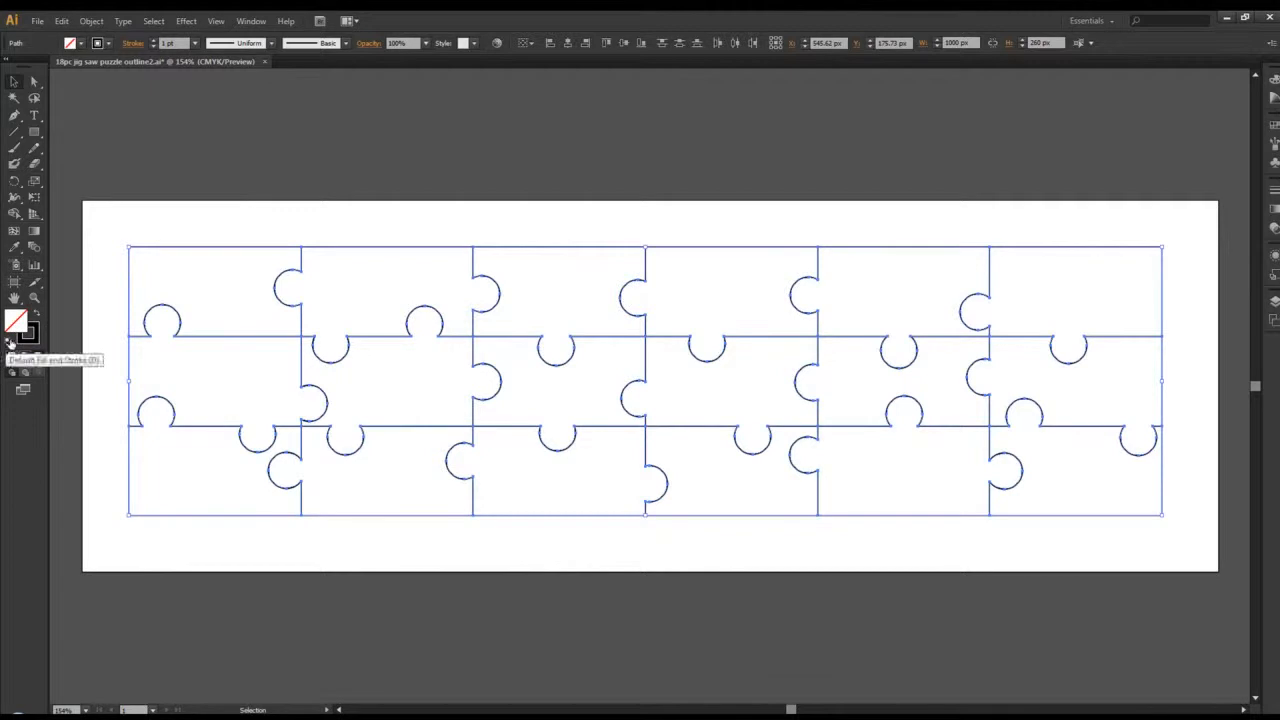
# - Copy the puzzle outline, switch to Photoshop and paste it into the TEXT document as a smart object at its default size
pyautogui.click(61, 21)
pyautogui.click(82, 88)
pyautogui.hotkey('alt', 'Tab')
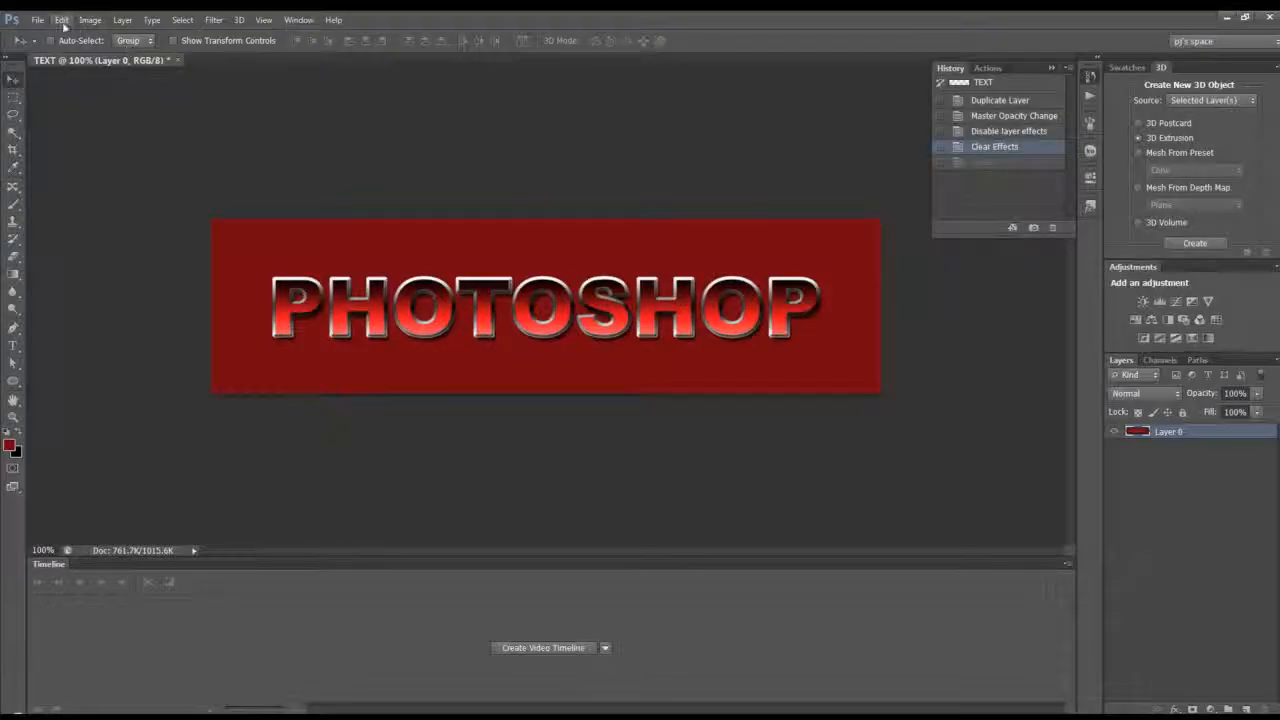
pyautogui.click(61, 20)
pyautogui.click(90, 136)
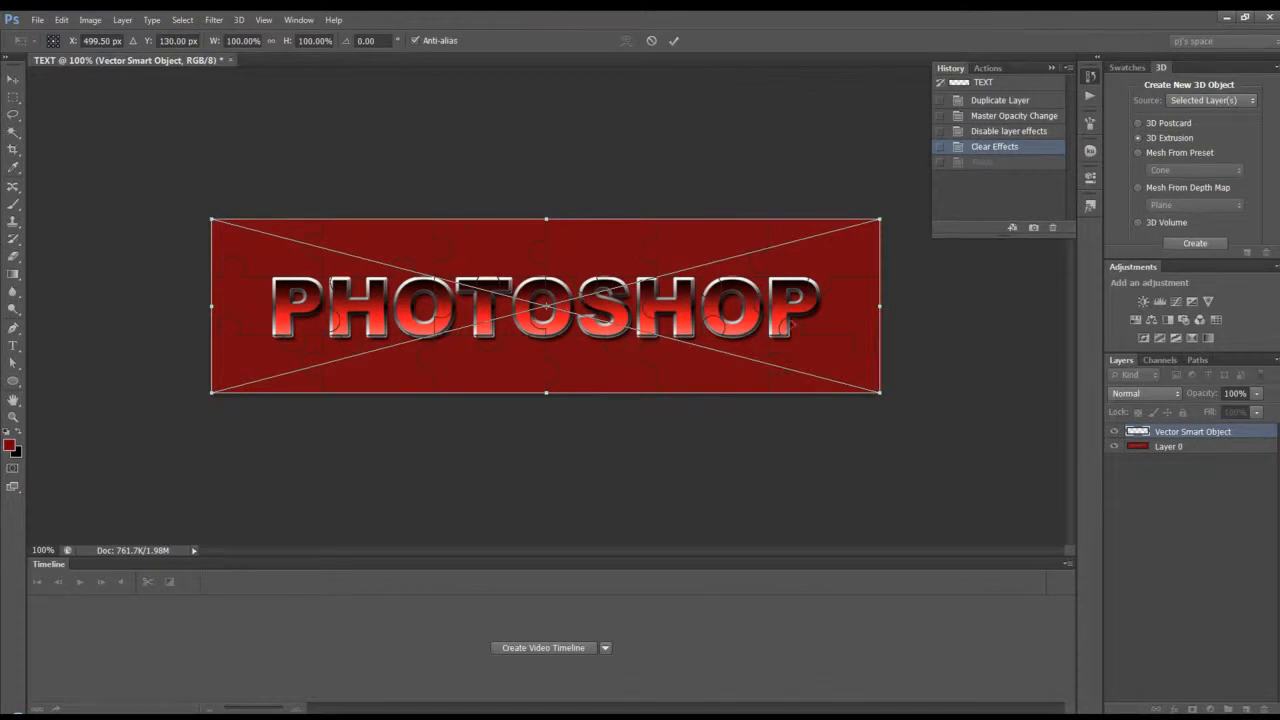
pyautogui.click(674, 40)
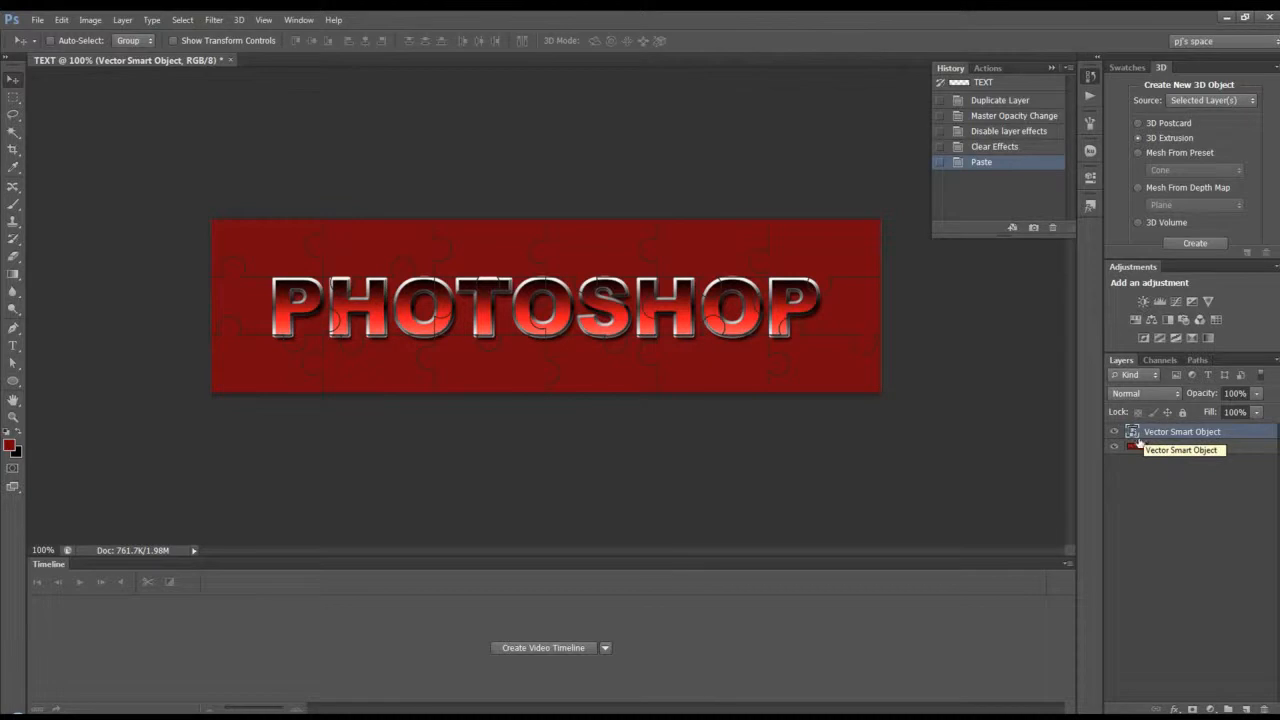
# - Rename the pasted smart object layer as path
pyautogui.doubleClick(1169, 433)
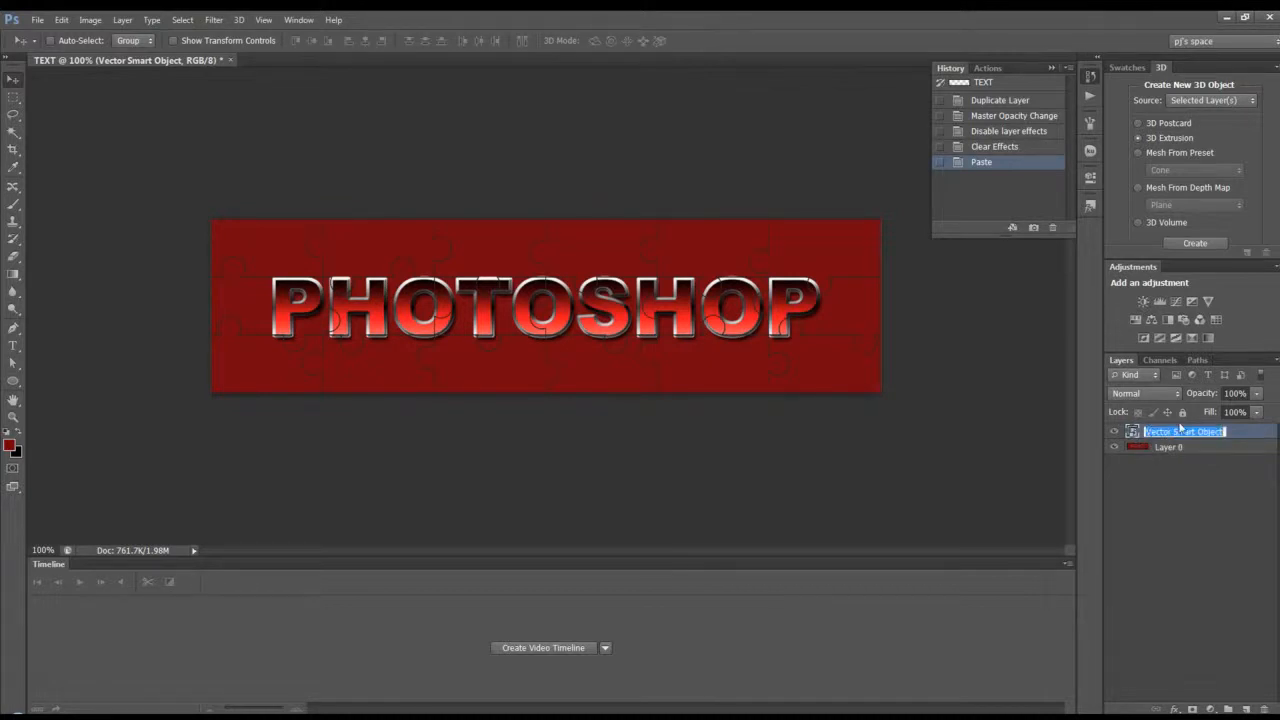
pyautogui.write('pj')
pyautogui.write('th')
pyautogui.press('Return')
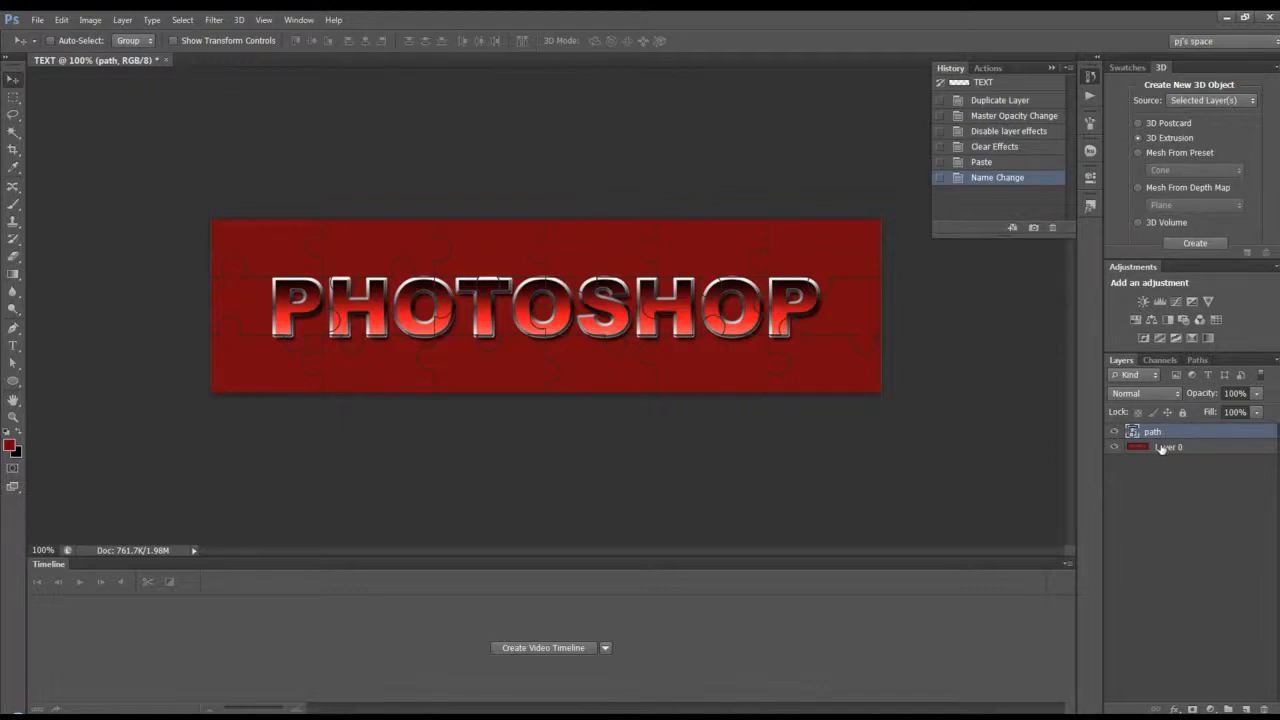
# - Select the upper-left puzzle piece on the path layer with the Magic Wand and copy that area of Layer 0 to a new layer
pyautogui.click(1161, 449)
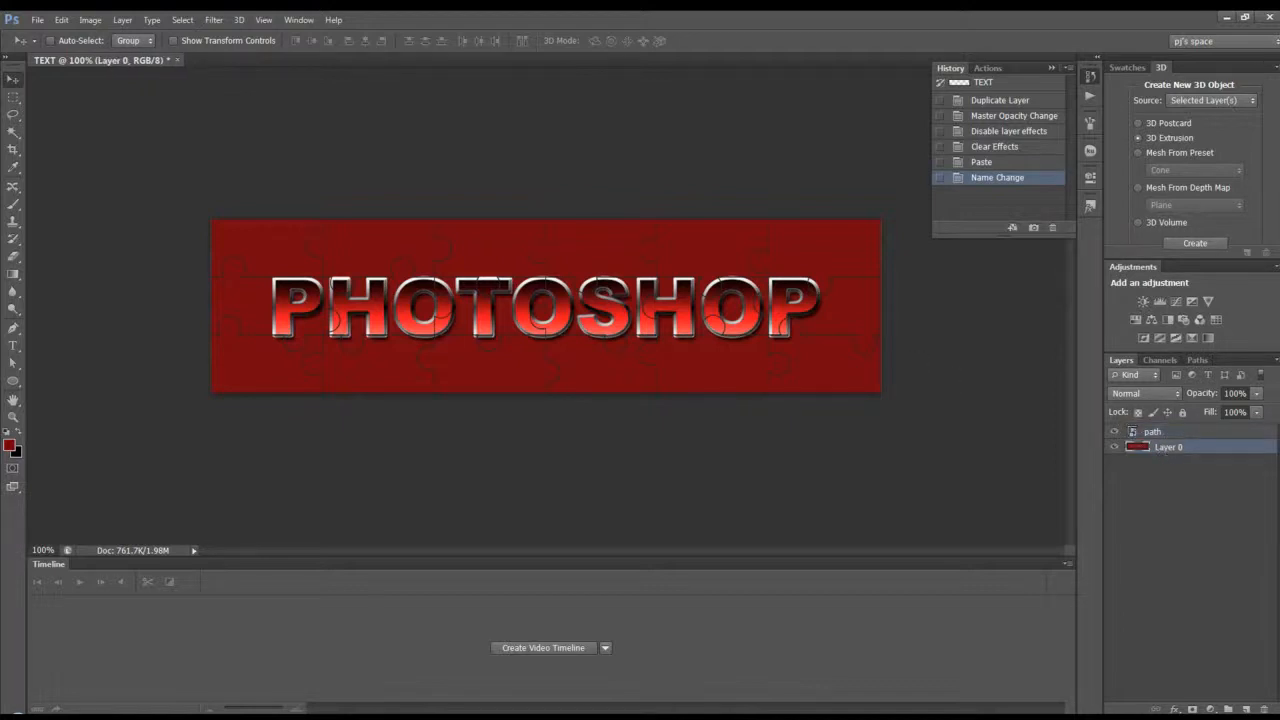
pyautogui.click(1176, 436)
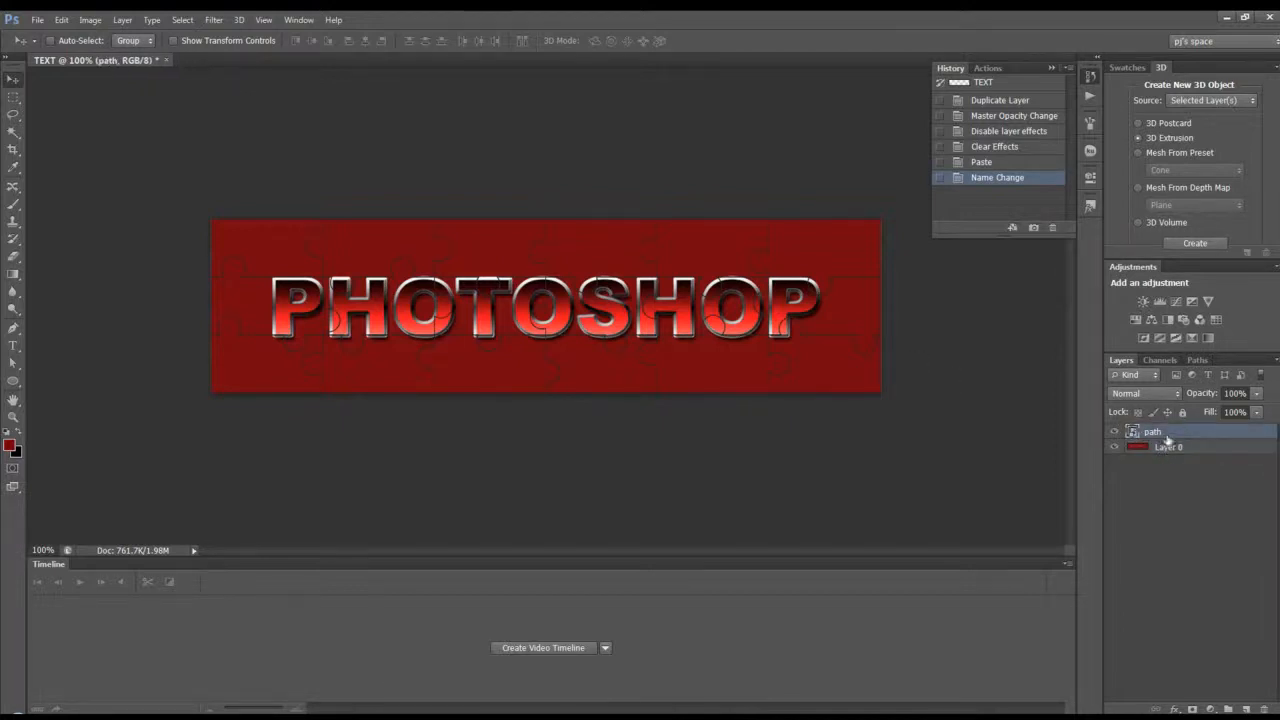
pyautogui.click(20, 134)
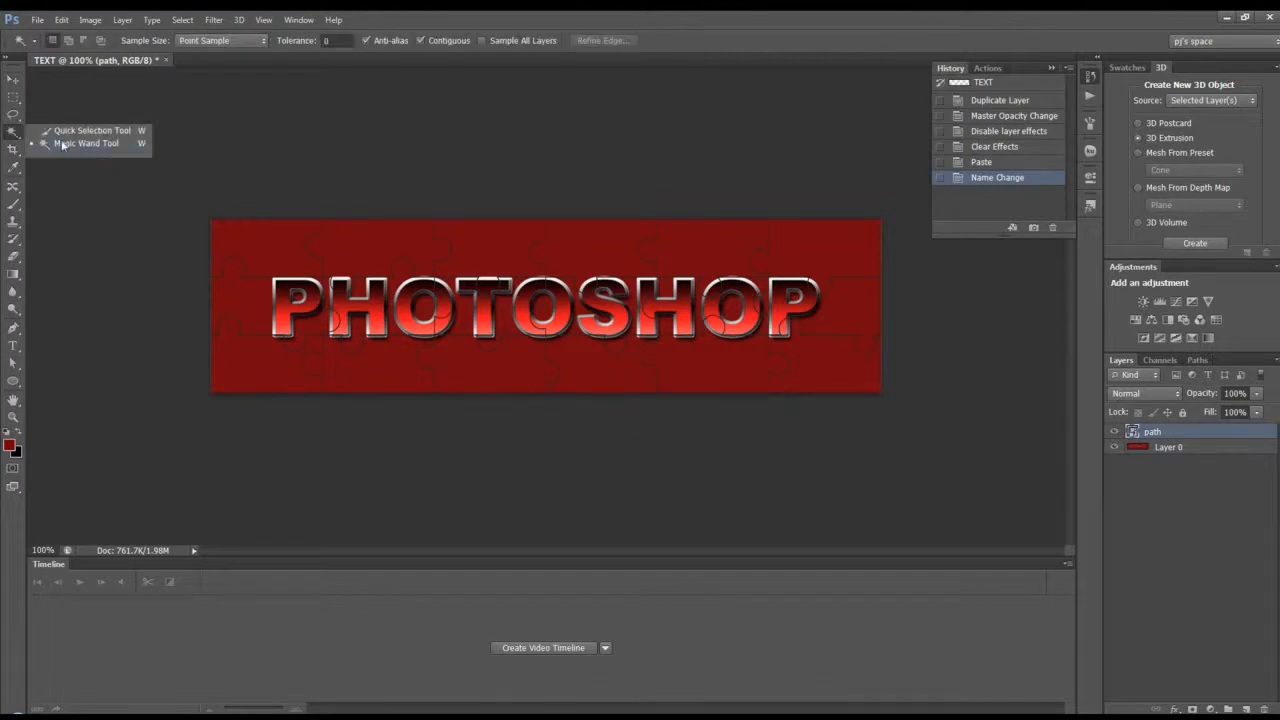
pyautogui.click(62, 144)
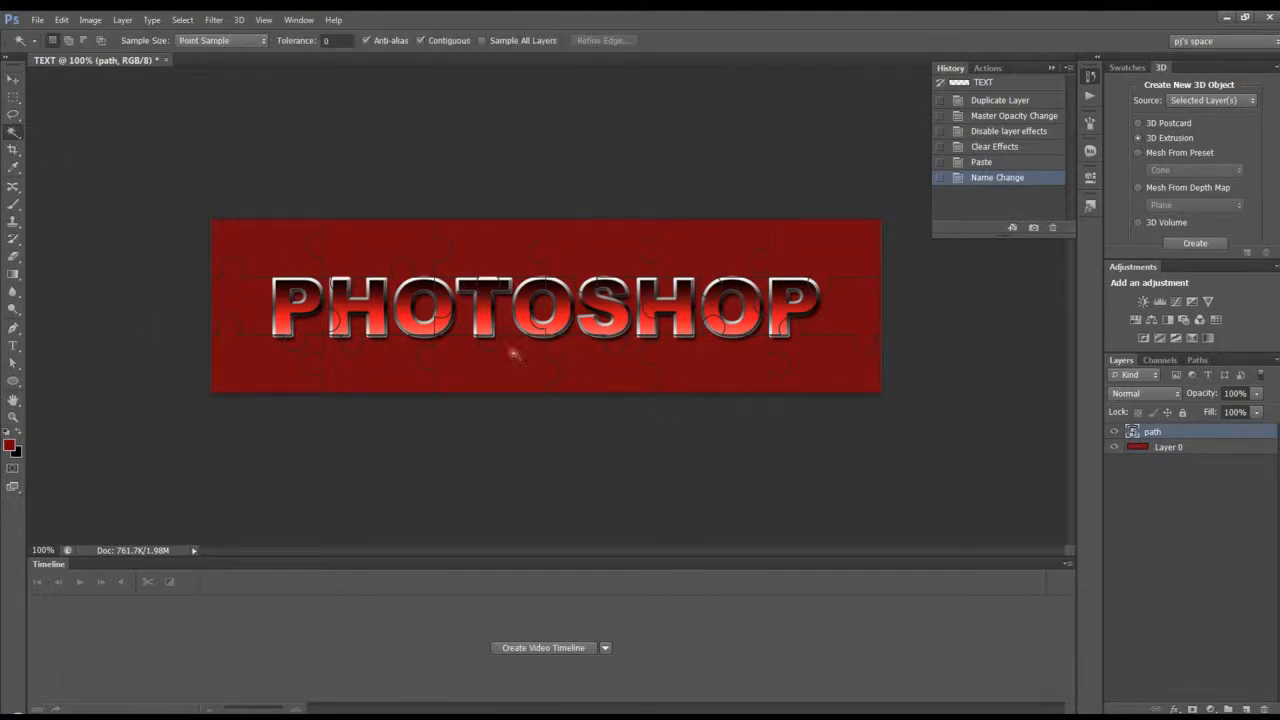
pyautogui.click(286, 246)
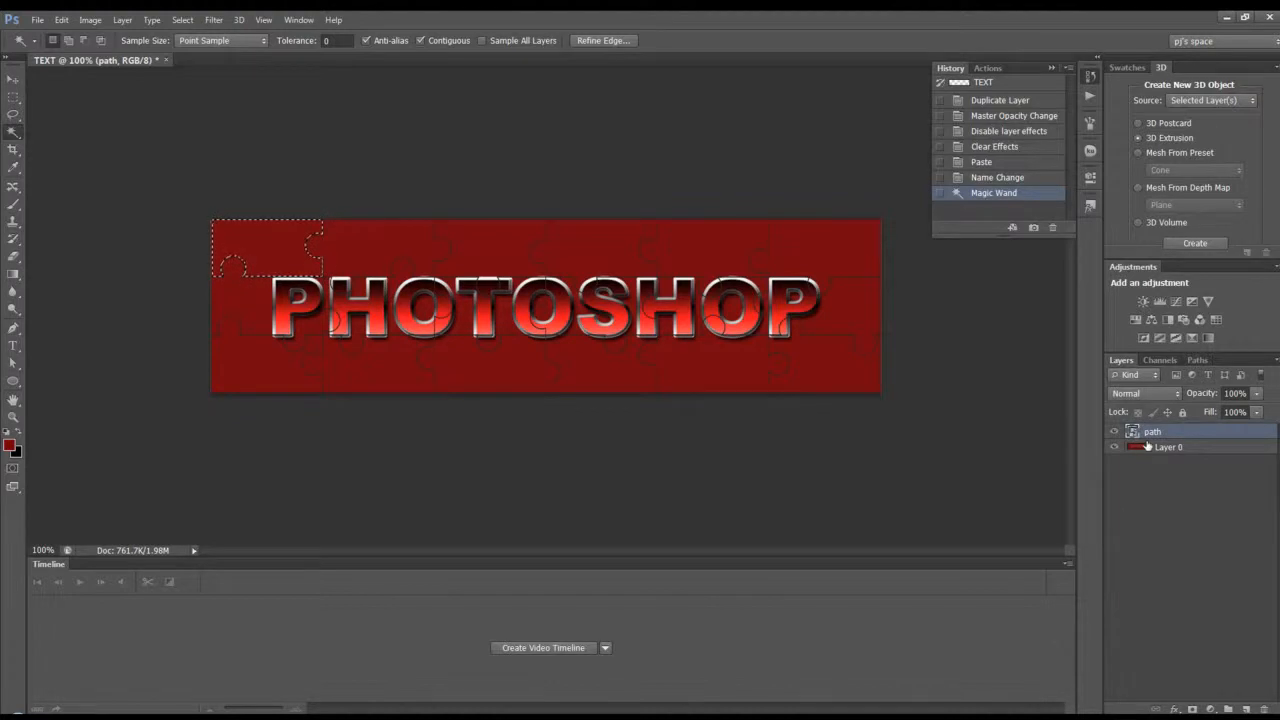
pyautogui.click(1150, 448)
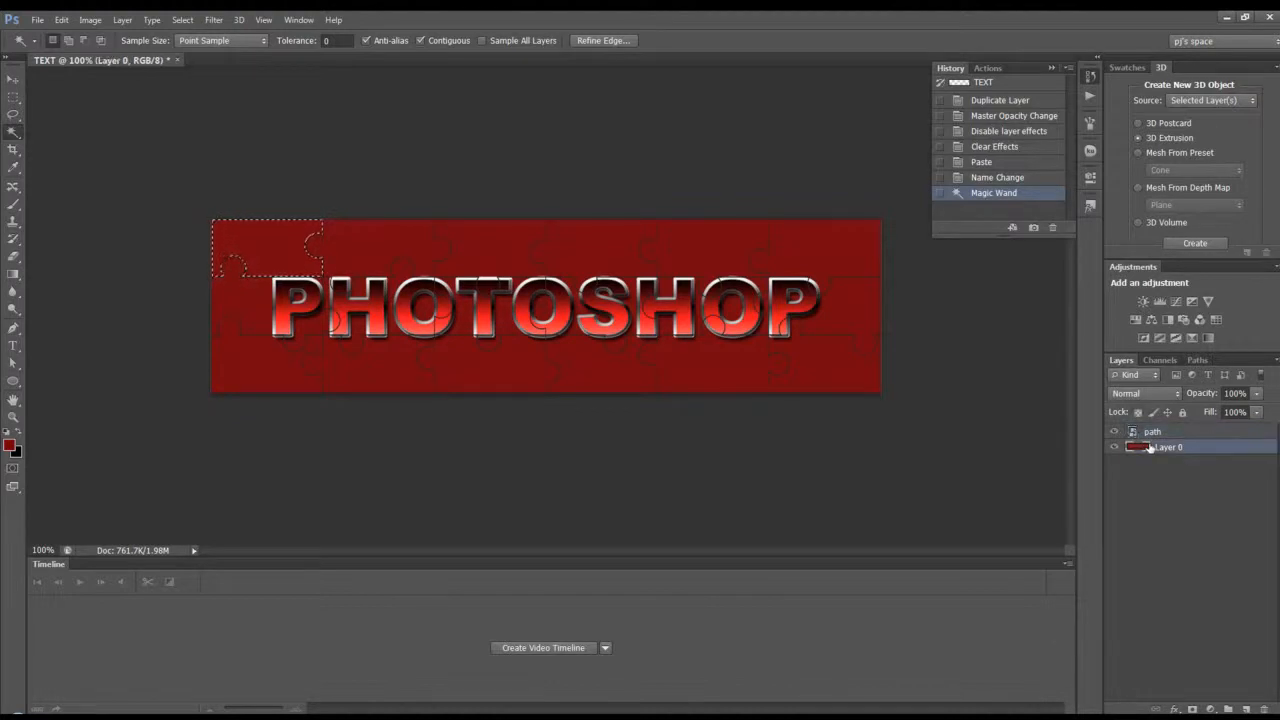
pyautogui.hotkey('ctrl', 'j')
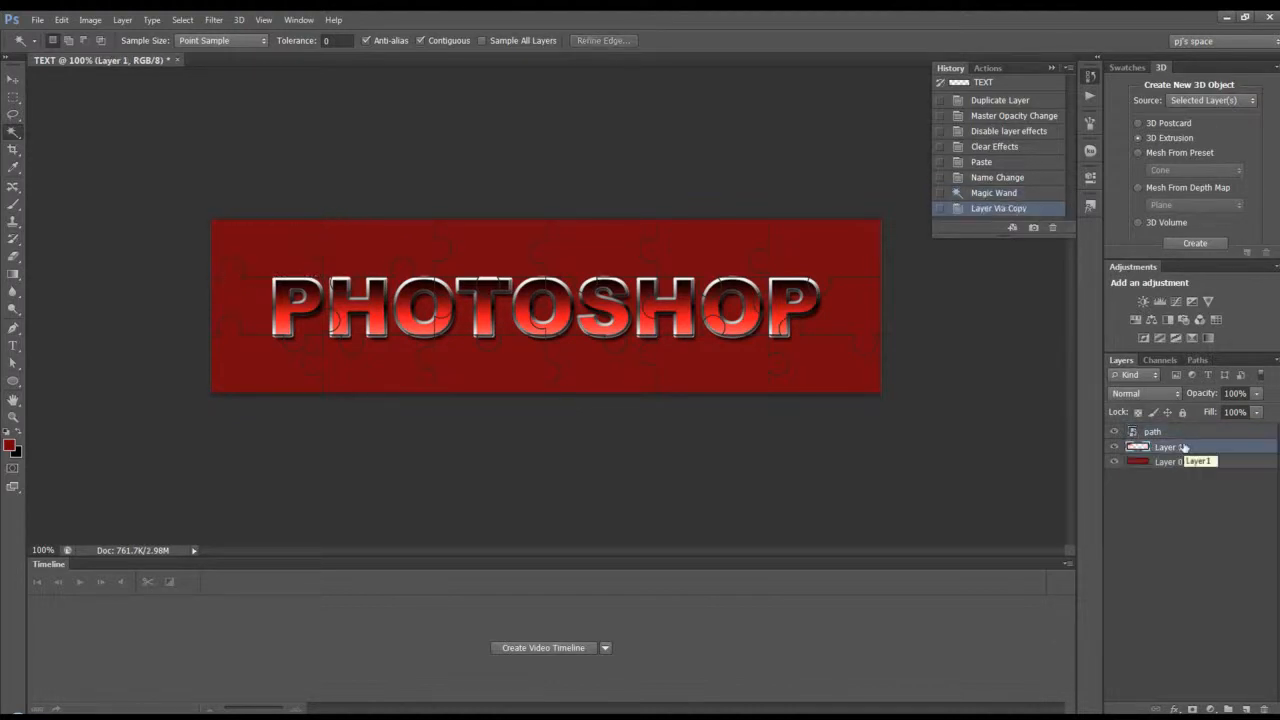
pyautogui.keyDown('alt'); pyautogui.click(1116, 449); pyautogui.keyUp('alt')
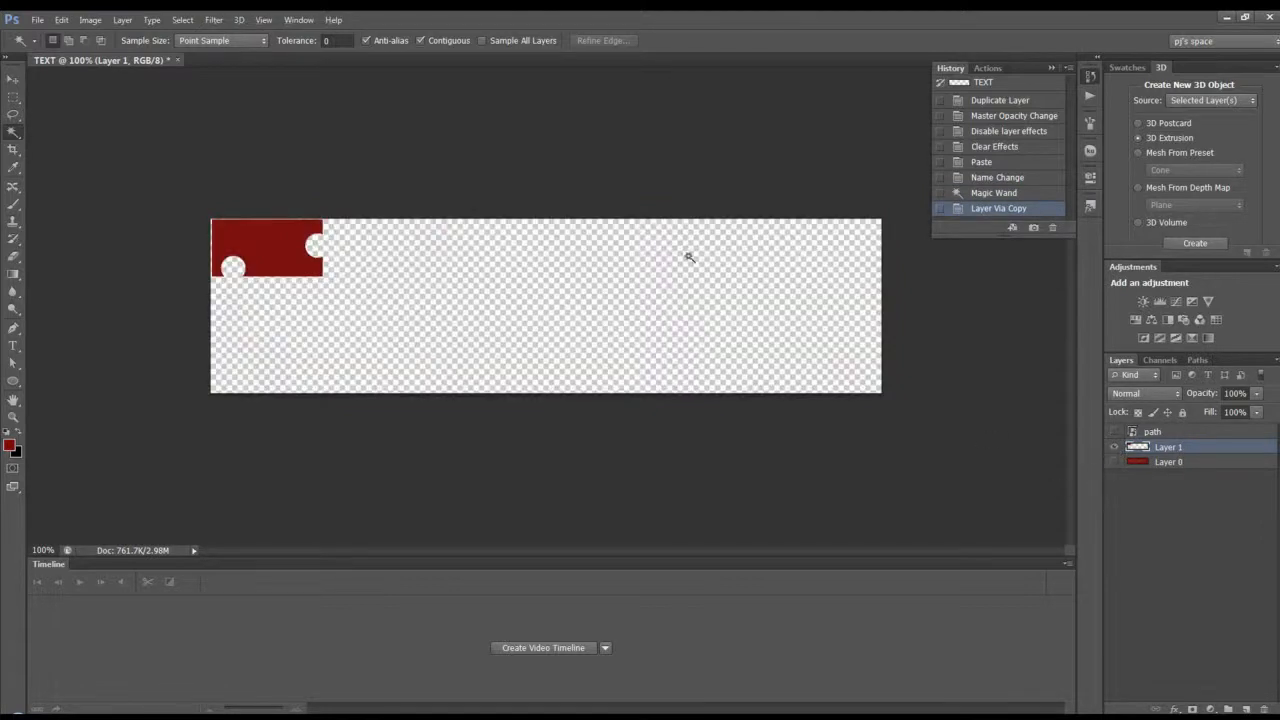
pyautogui.keyDown('alt'); pyautogui.click(1116, 449); pyautogui.keyUp('alt')
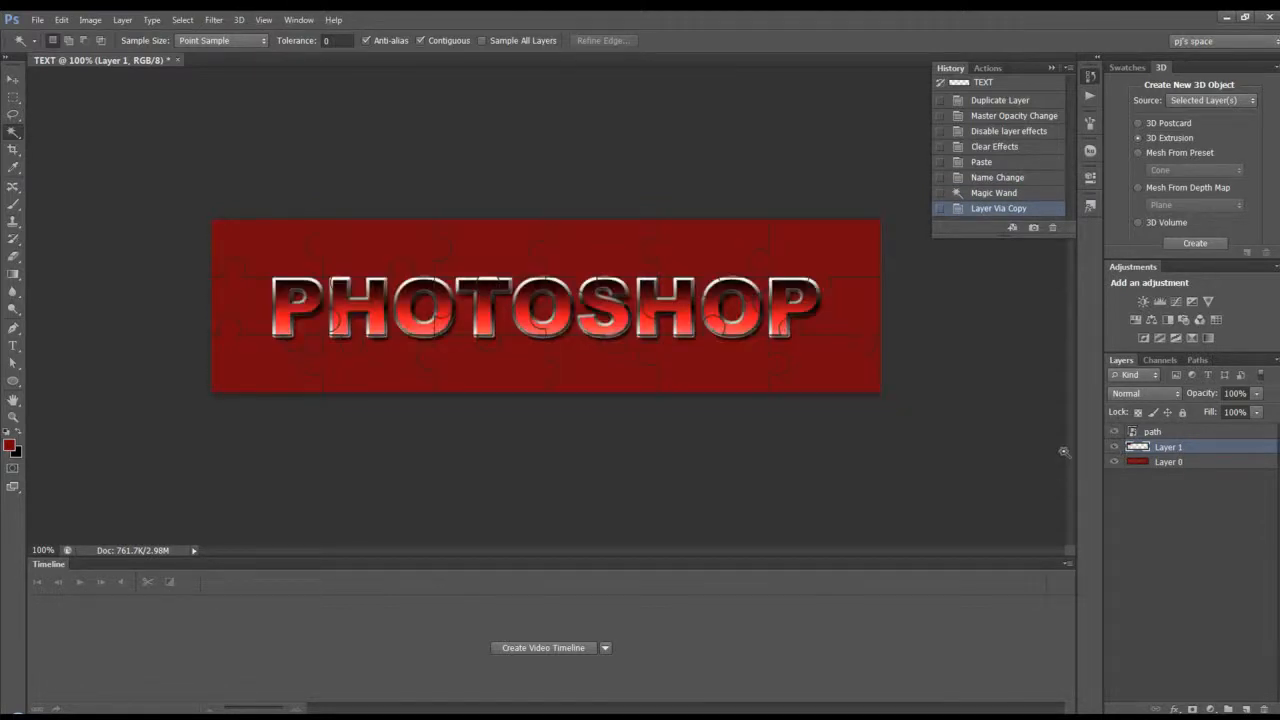
# - Select each remaining puzzle piece from the path layer and copy its area of Layer 0 to its own layer, up to Layer 18
pyautogui.click(1155, 433)
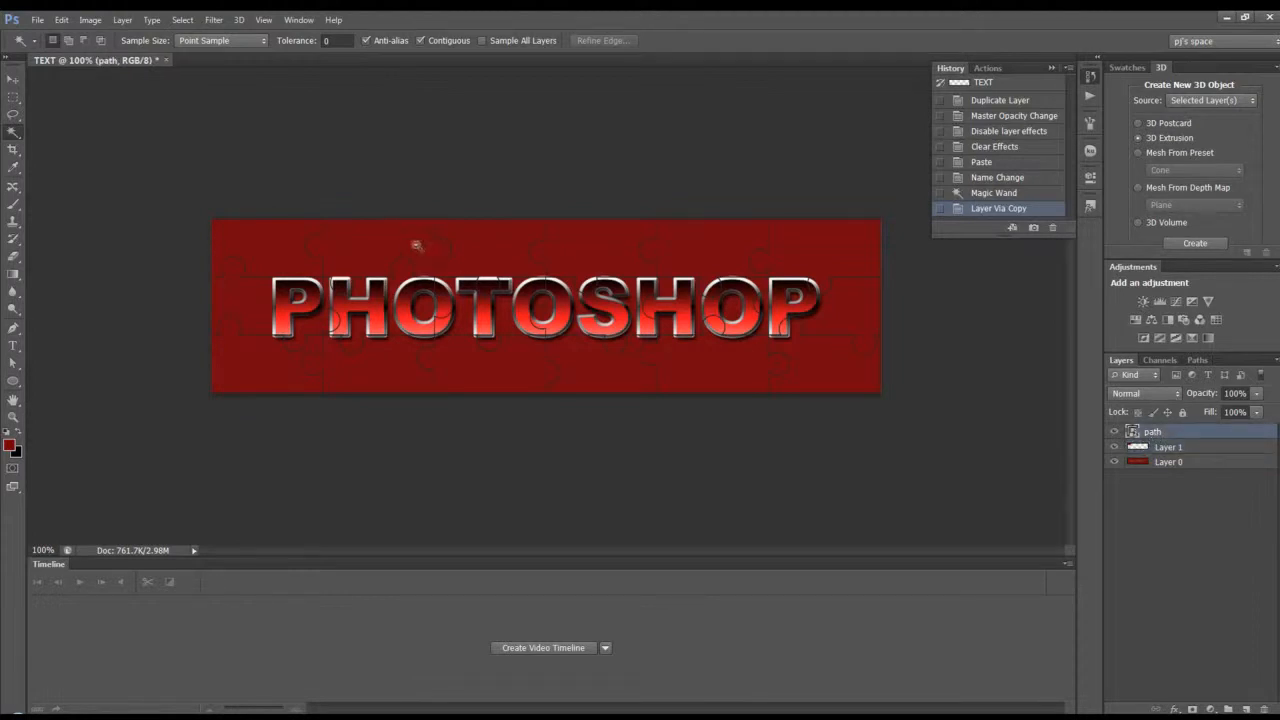
pyautogui.click(421, 254)
pyautogui.click(1168, 462)
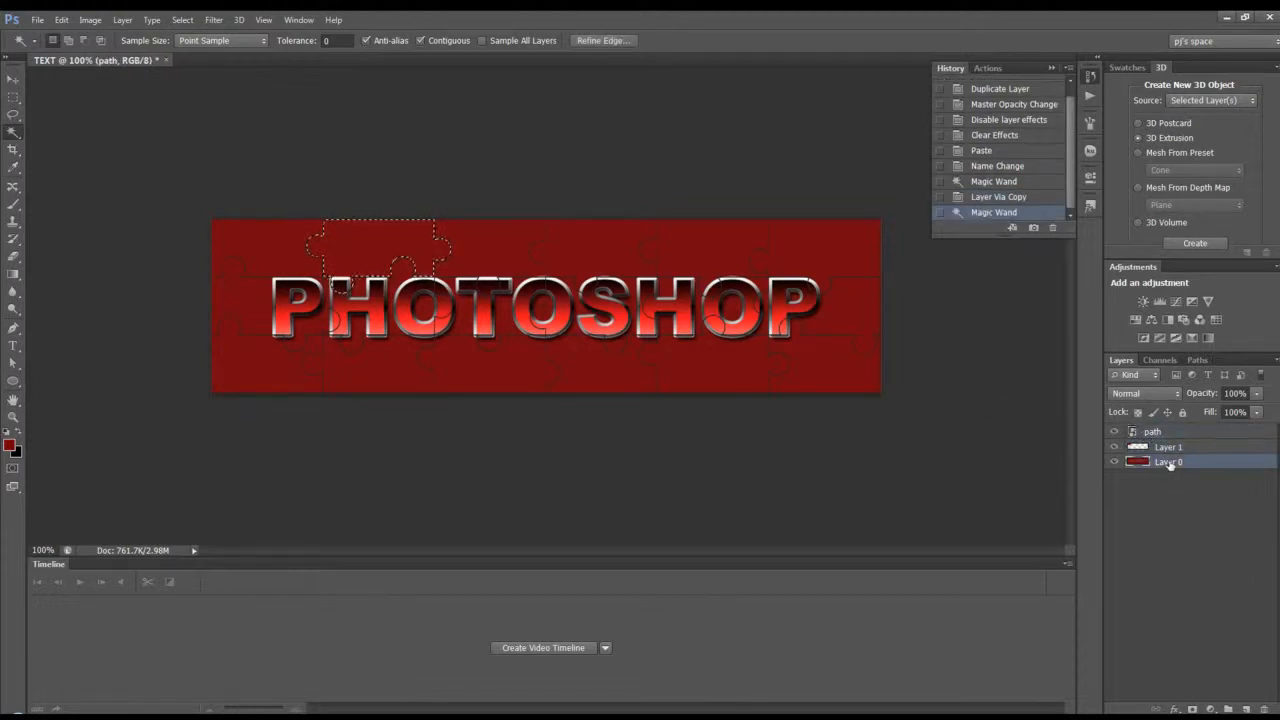
pyautogui.hotkey('ctrl', 'j')
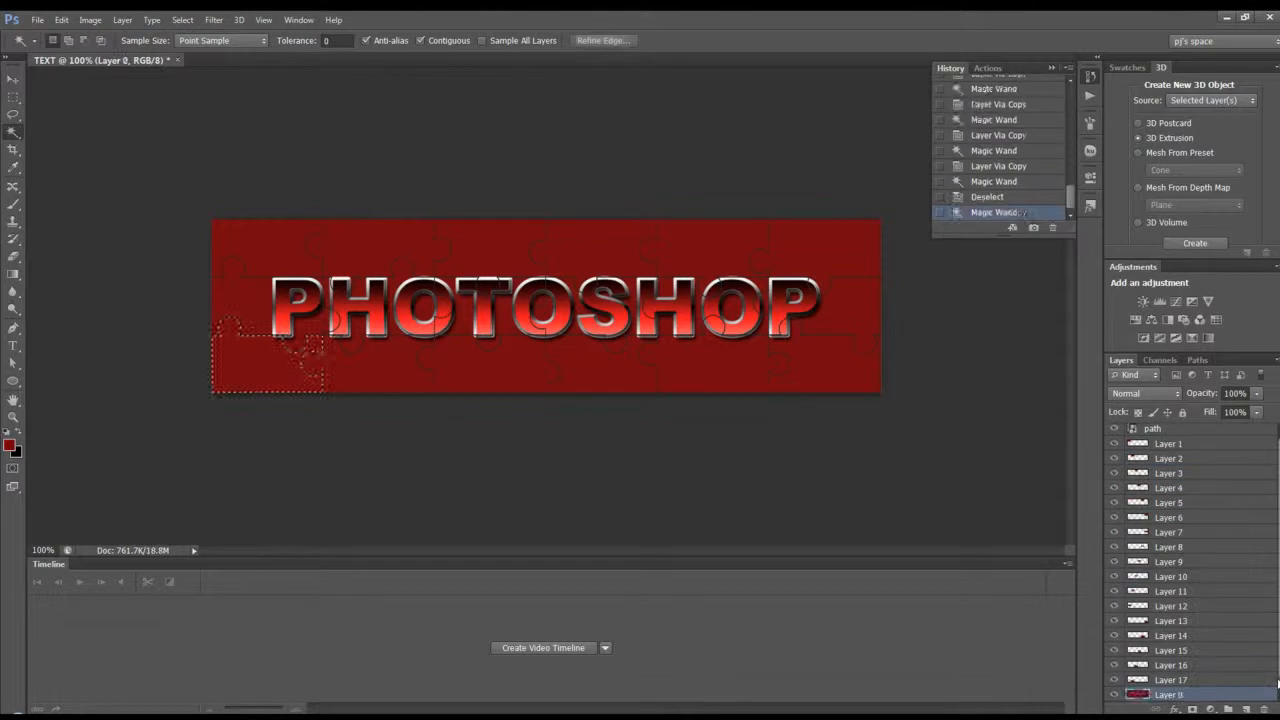
pyautogui.hotkey('ctrl', 'j')
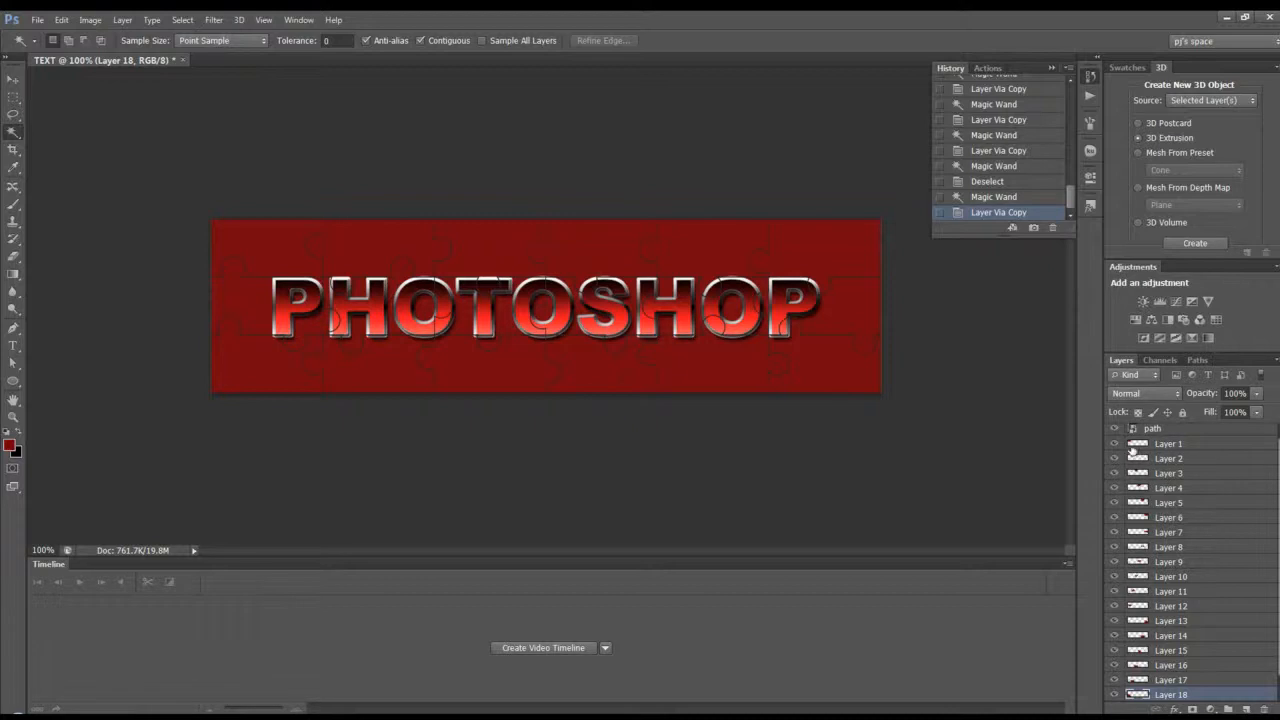
# - Check the cut-out pieces by showing Layer 5 and Layer 9 alone in turn, restoring all layers each time
pyautogui.scroll(1, 1214, 440)
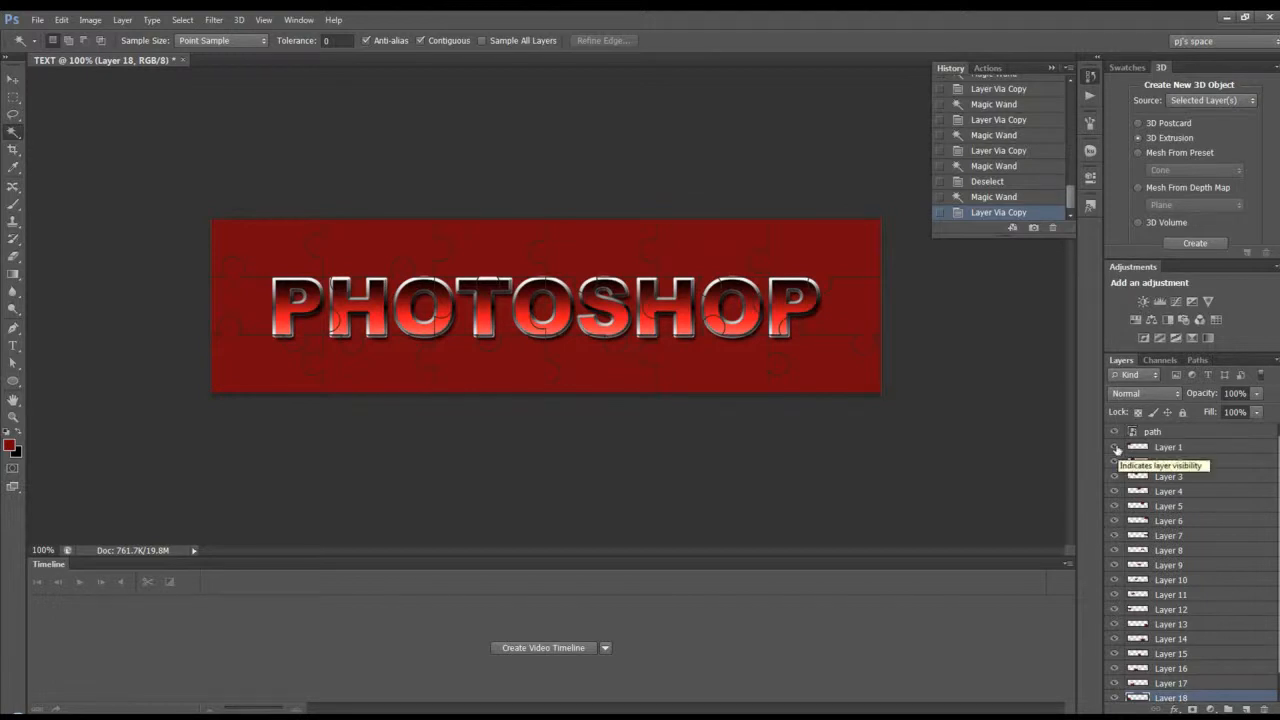
pyautogui.keyDown('alt'); pyautogui.click(1114, 506); pyautogui.keyUp('alt')
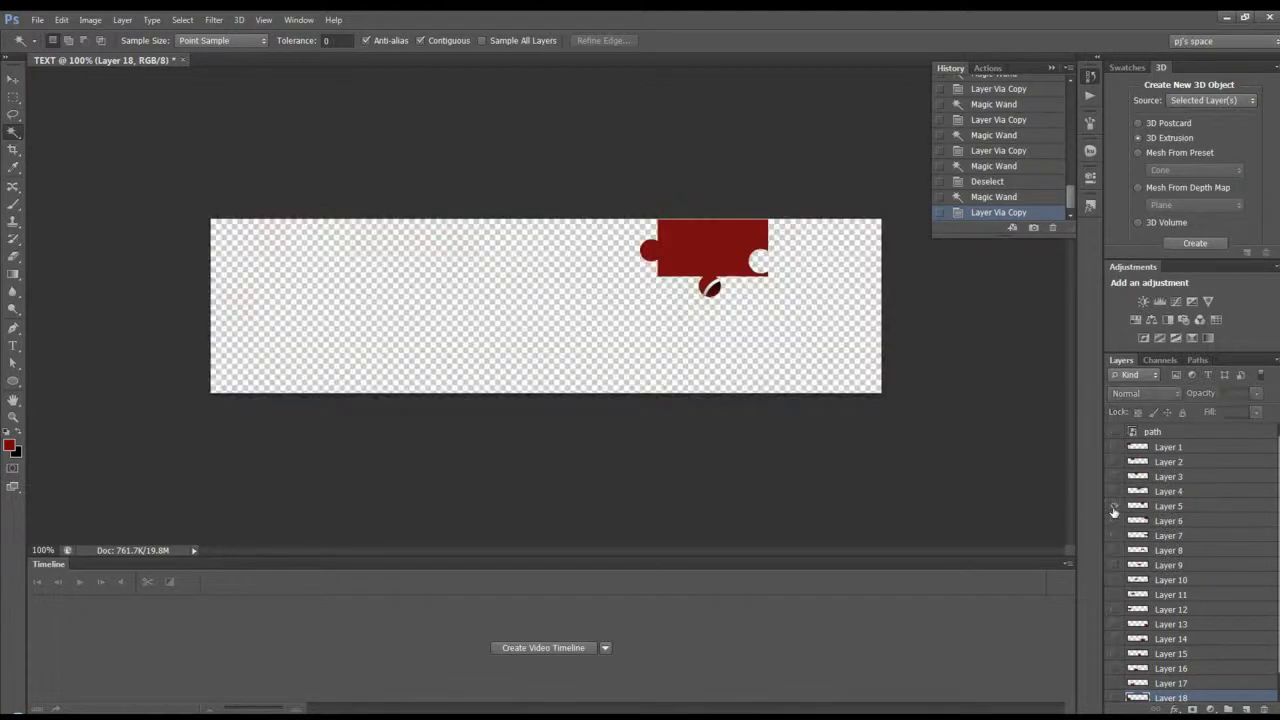
pyautogui.keyDown('alt'); pyautogui.click(1114, 506); pyautogui.keyUp('alt')
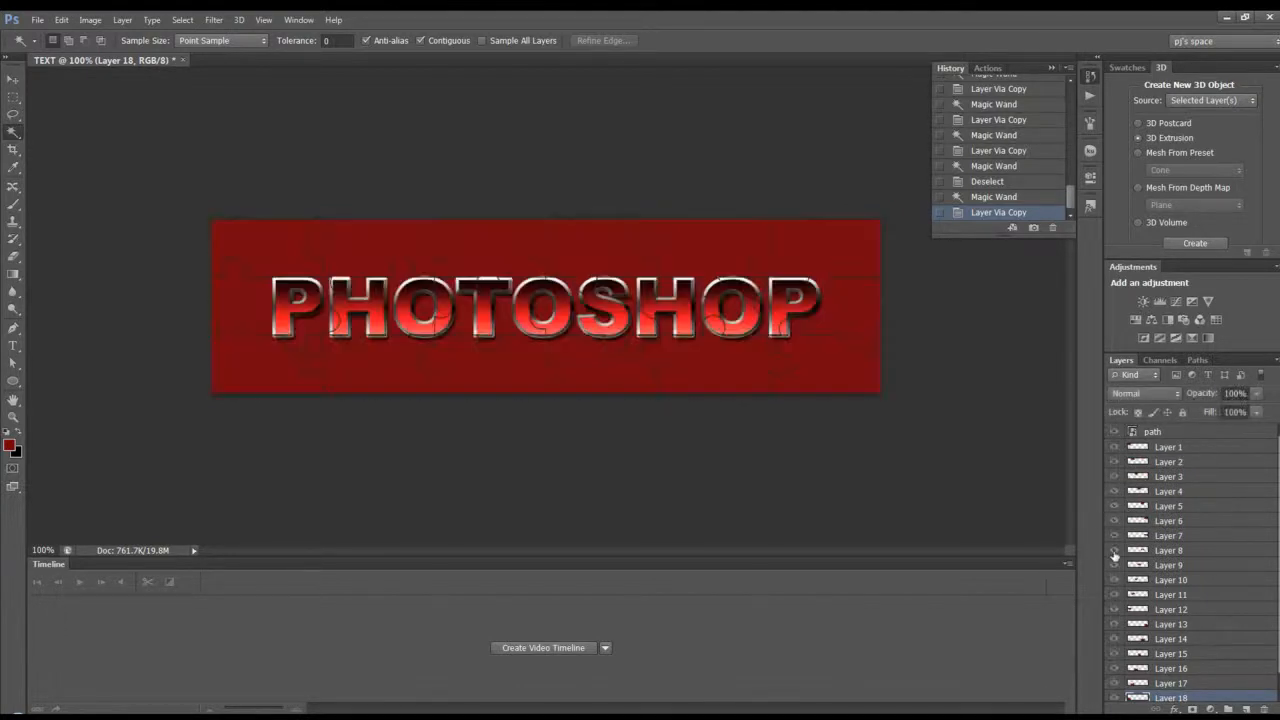
pyautogui.keyDown('alt'); pyautogui.click(1114, 565); pyautogui.keyUp('alt')
pyautogui.keyDown('alt'); pyautogui.click(1114, 565); pyautogui.keyUp('alt')
# - Detach the Actions panel from the History group, place it beneath History and enlarge it to show full action names
pyautogui.moveTo(986, 69); pyautogui.dragTo(993, 348)
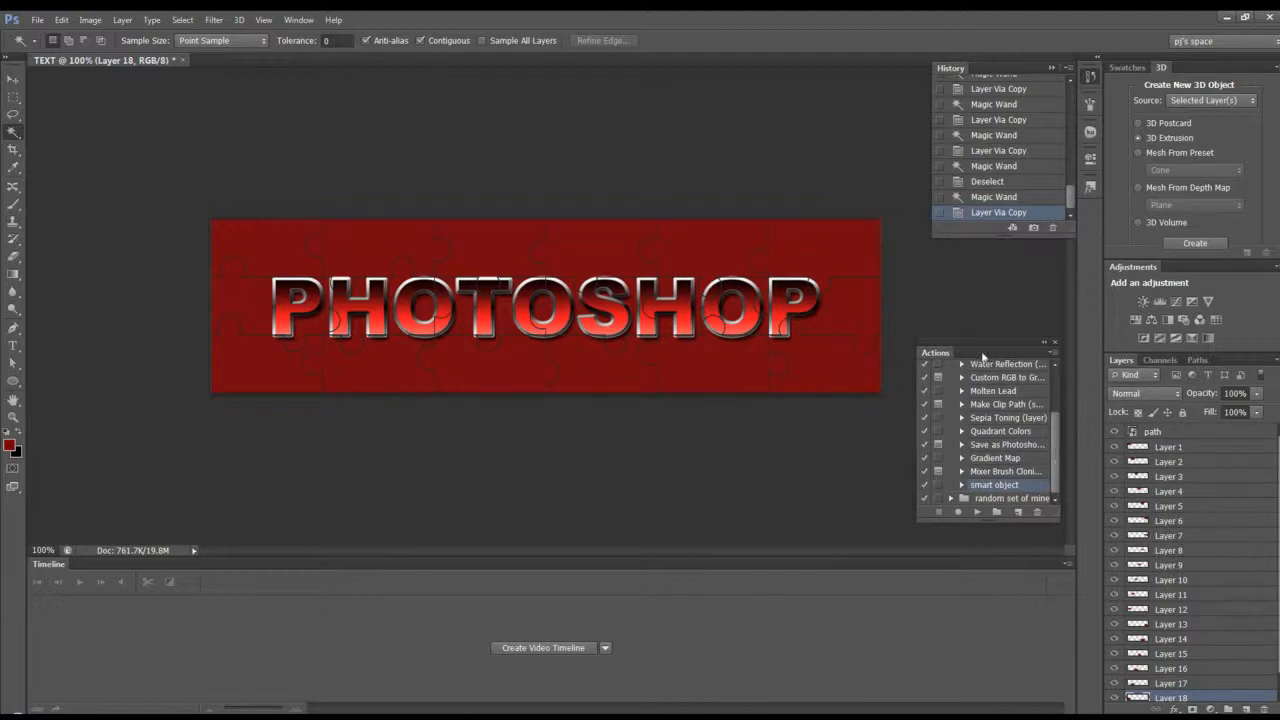
pyautogui.moveTo(982, 355); pyautogui.dragTo(962, 280)
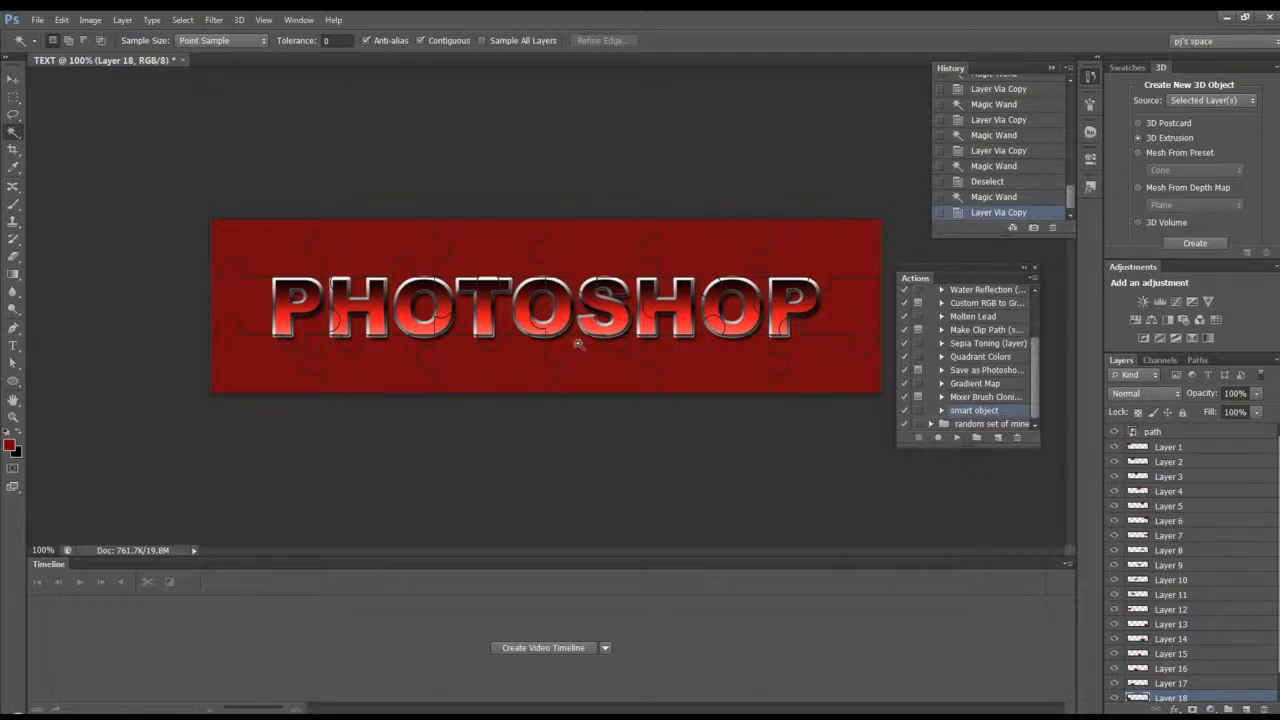
pyautogui.moveTo(897, 447); pyautogui.dragTo(878, 477)
pyautogui.moveTo(940, 282); pyautogui.dragTo(961, 297)
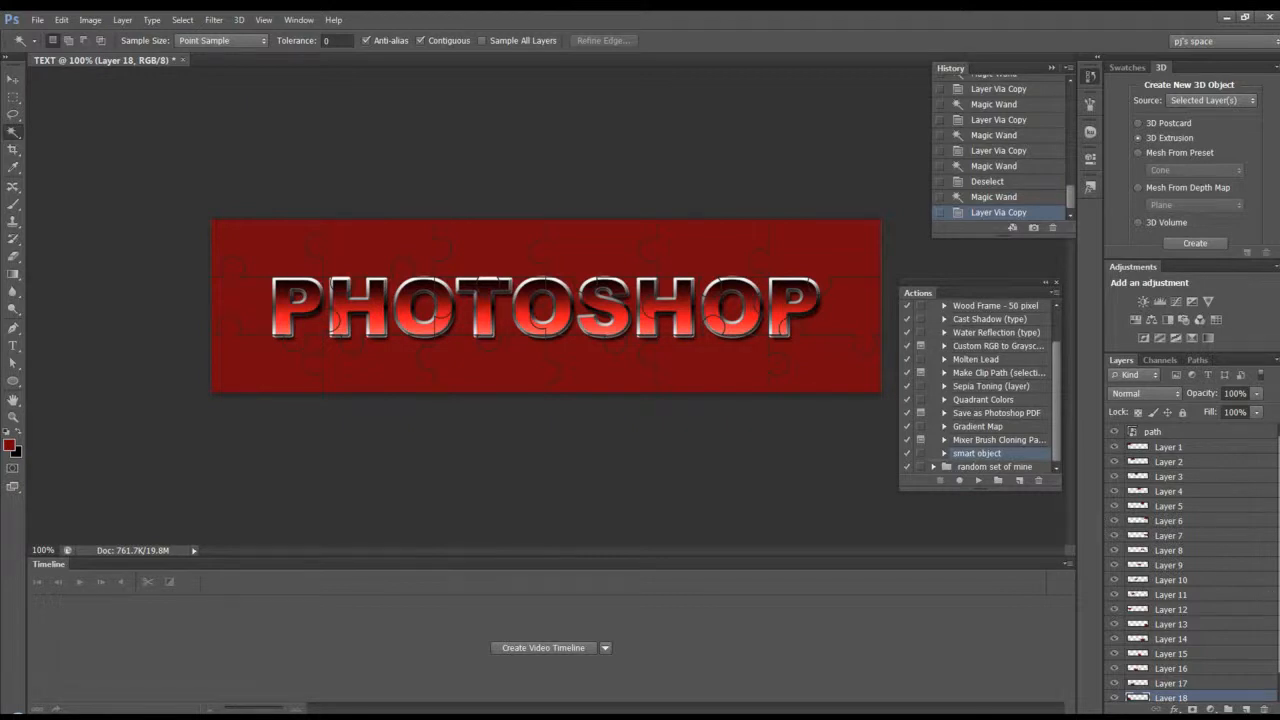
pyautogui.scroll(-1, 1276, 612)
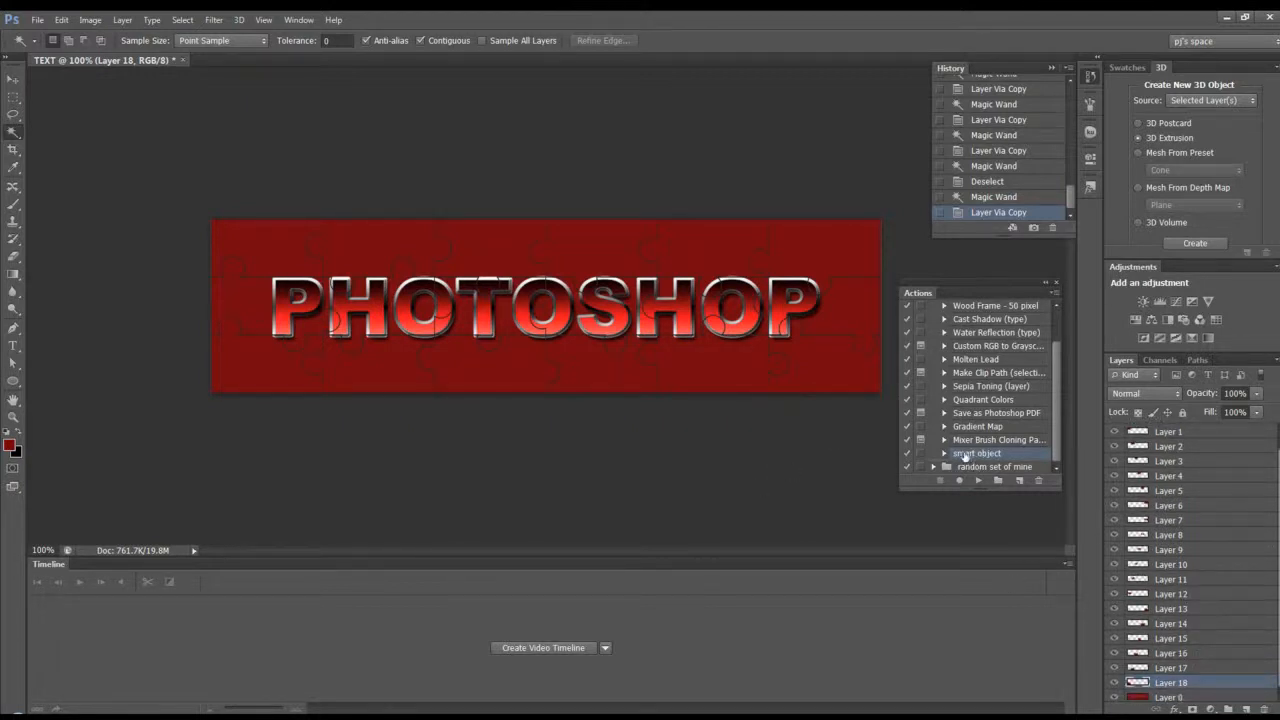
# - Inspect the action set named random set of mine, collapse it again and reselect the smart object action
pyautogui.moveTo(978, 298); pyautogui.dragTo(978, 483)
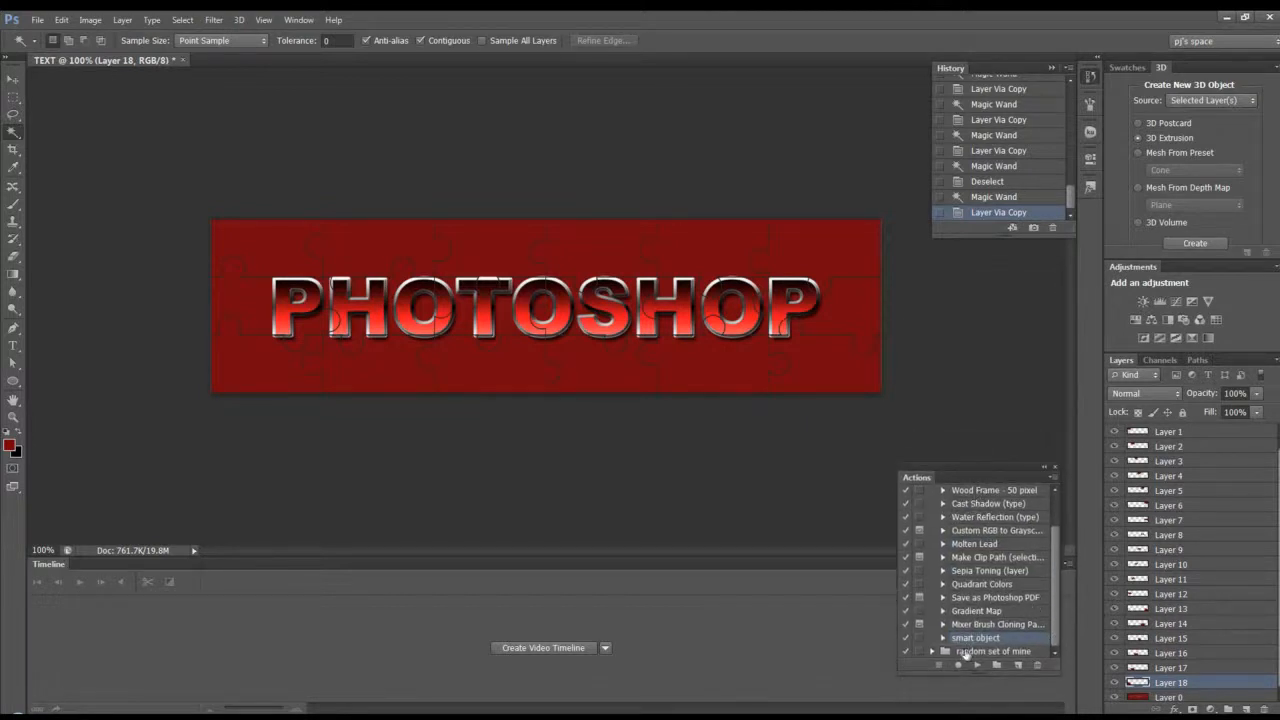
pyautogui.click(968, 653)
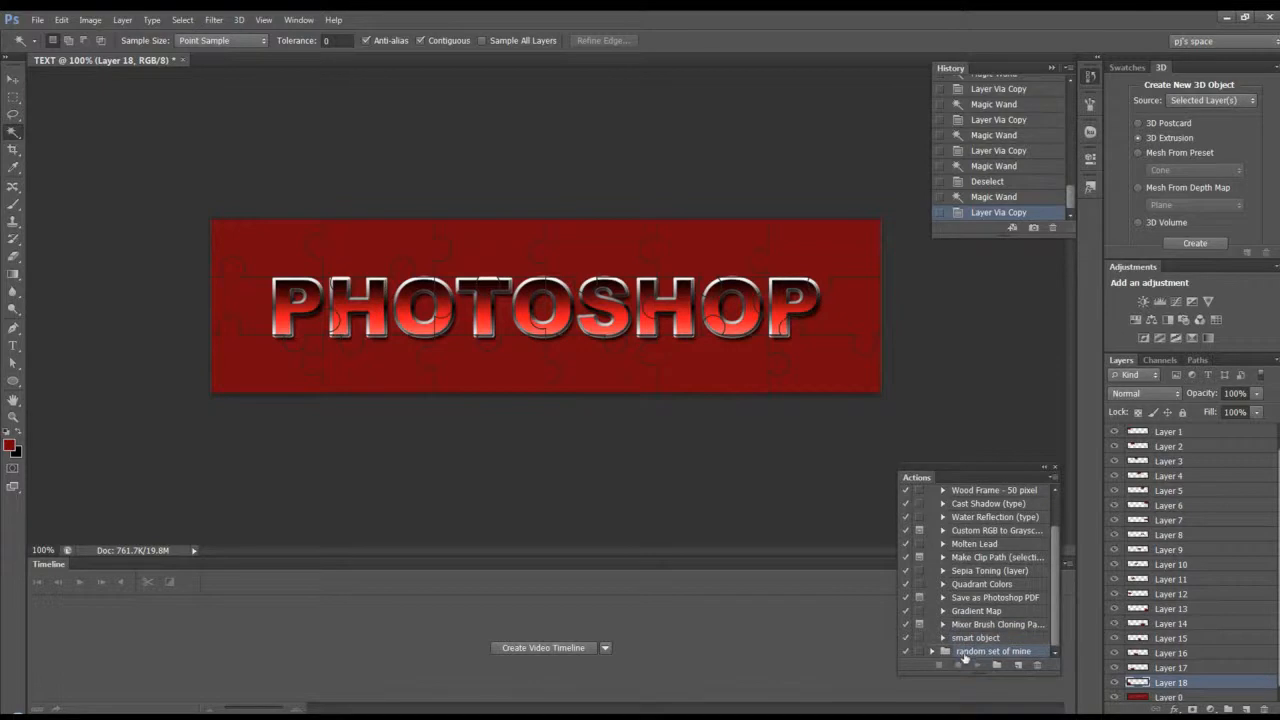
pyautogui.click(931, 652)
pyautogui.moveTo(1056, 604); pyautogui.dragTo(1051, 648)
pyautogui.click(932, 584)
pyautogui.click(972, 640)
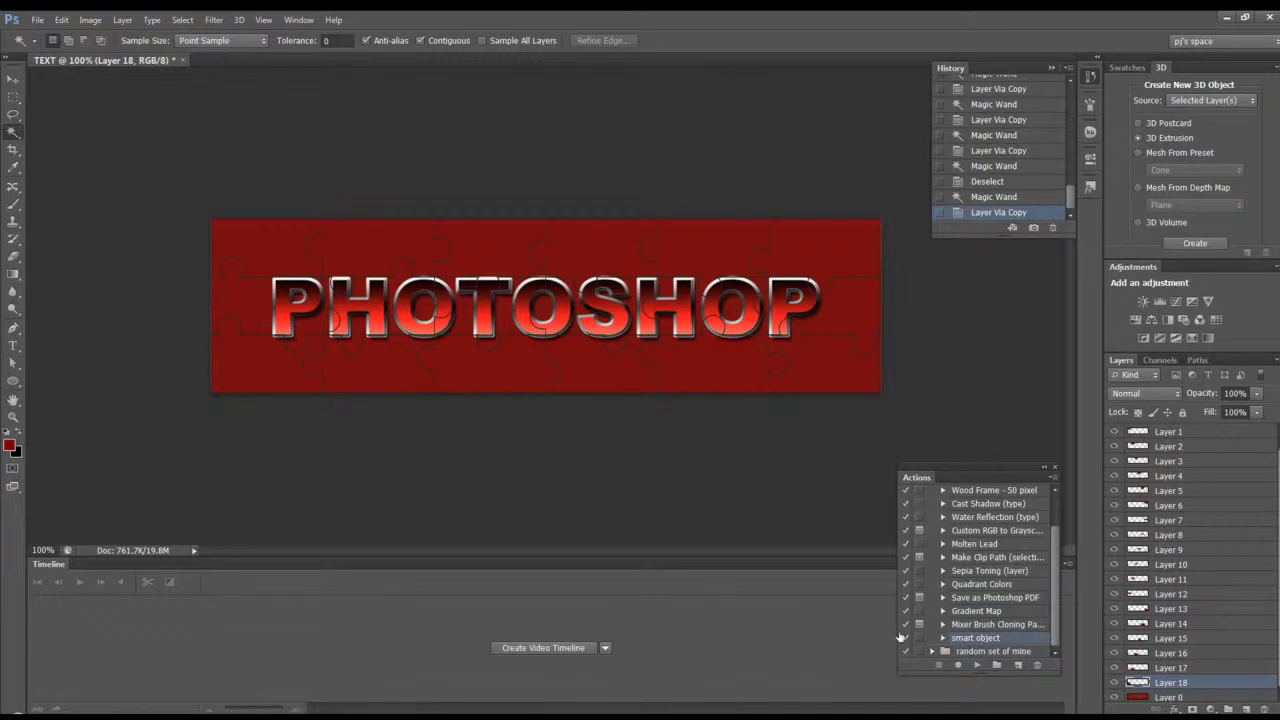
pyautogui.moveTo(987, 481); pyautogui.dragTo(993, 284)
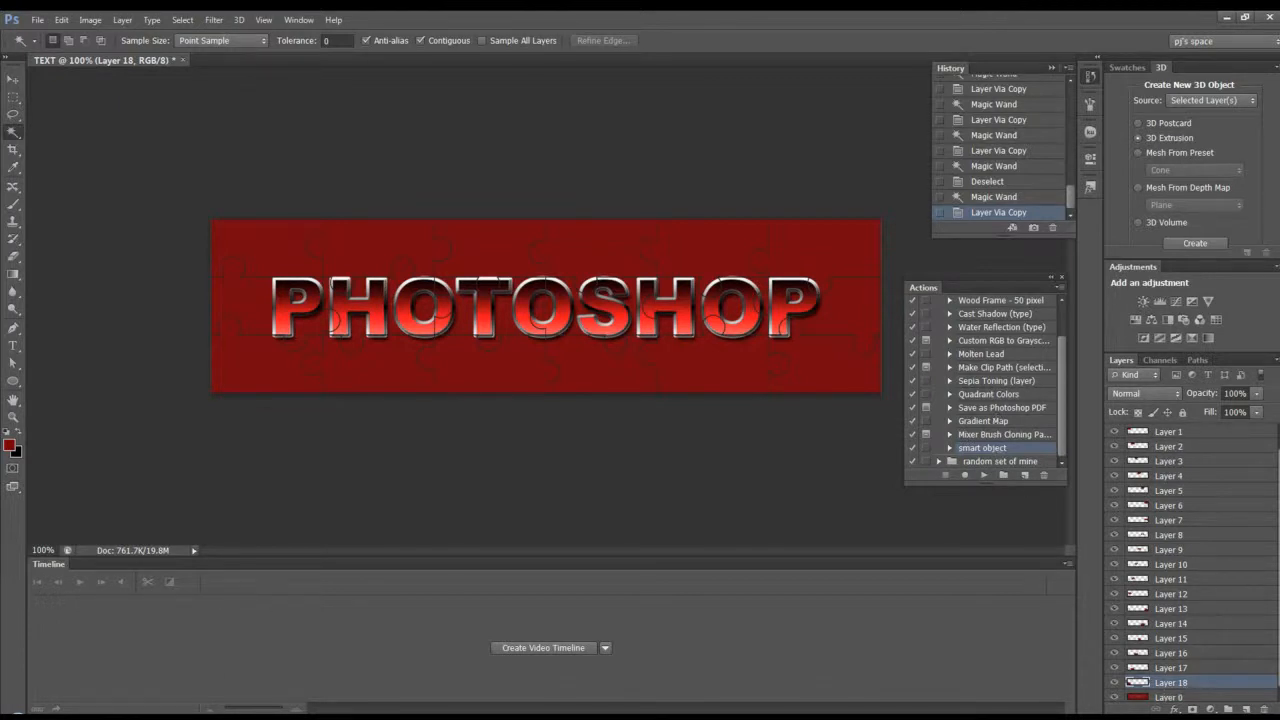
# - Run the smart object action on Layer 1, Layer 2 and Layer 3 individually to convert each to a smart object
pyautogui.scroll(1, 1238, 465)
pyautogui.click(1189, 450)
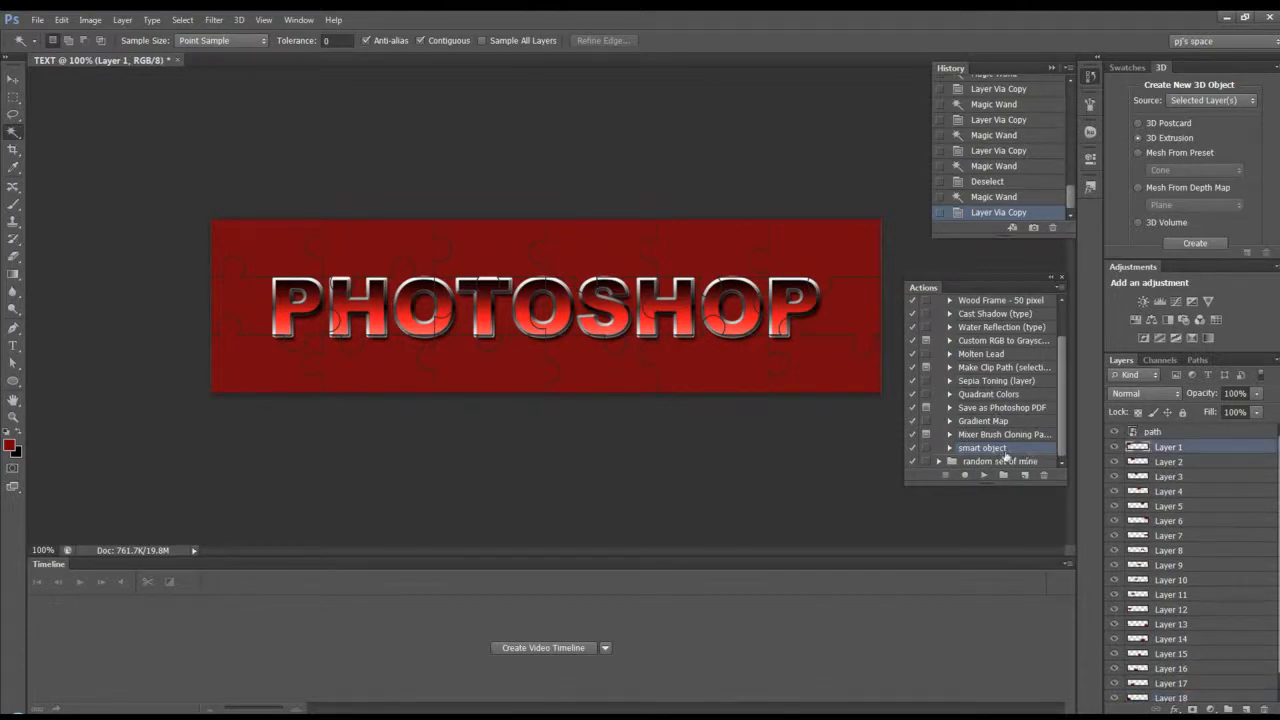
pyautogui.click(986, 478)
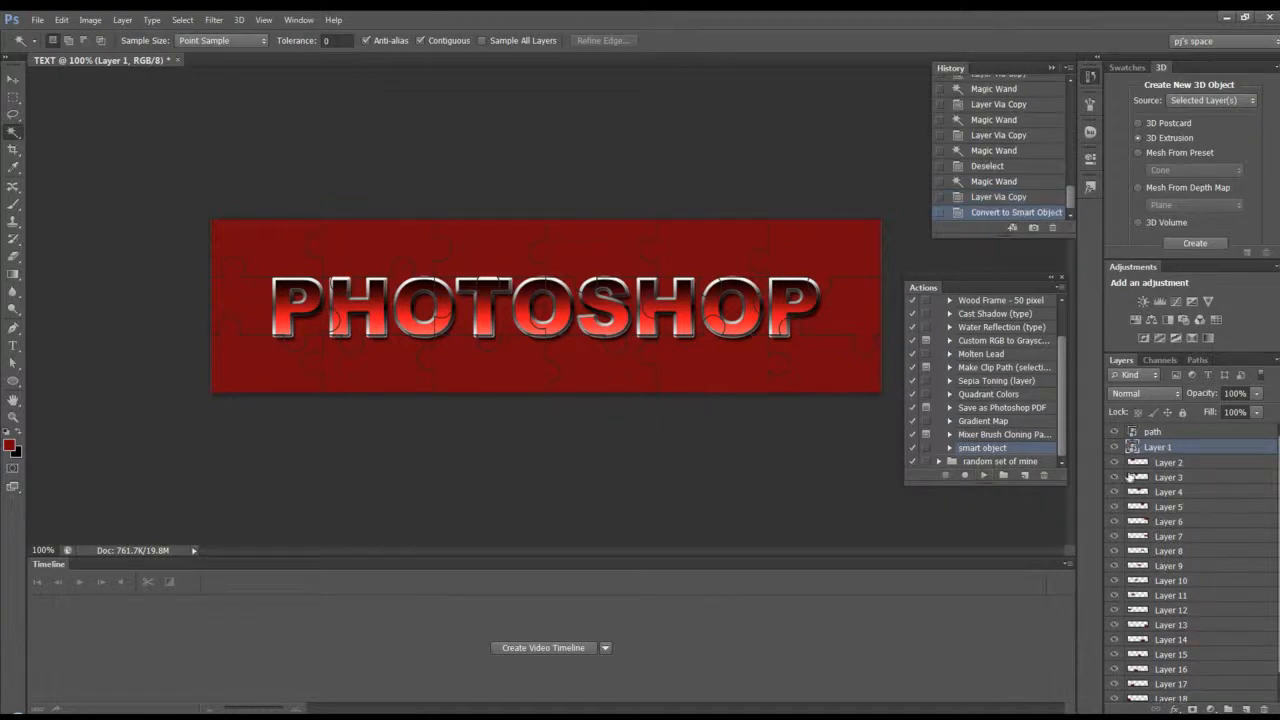
pyautogui.click(984, 475)
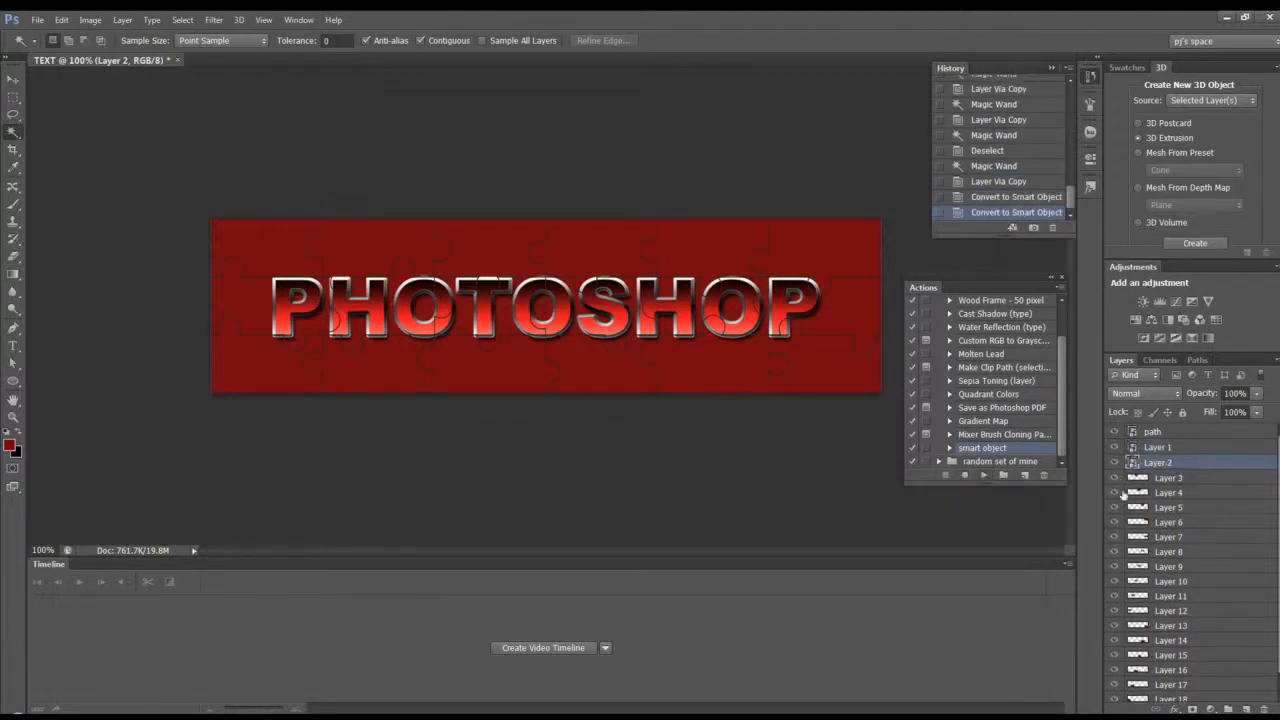
pyautogui.click(1176, 479)
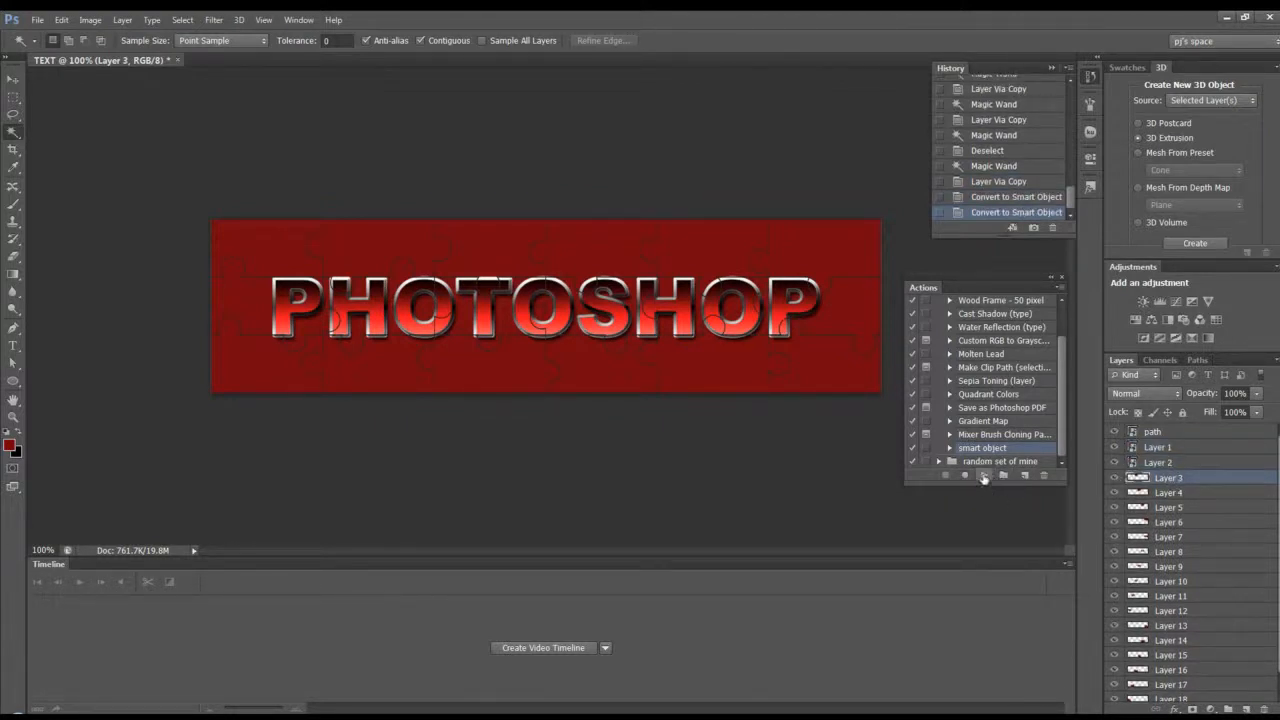
pyautogui.click(983, 476)
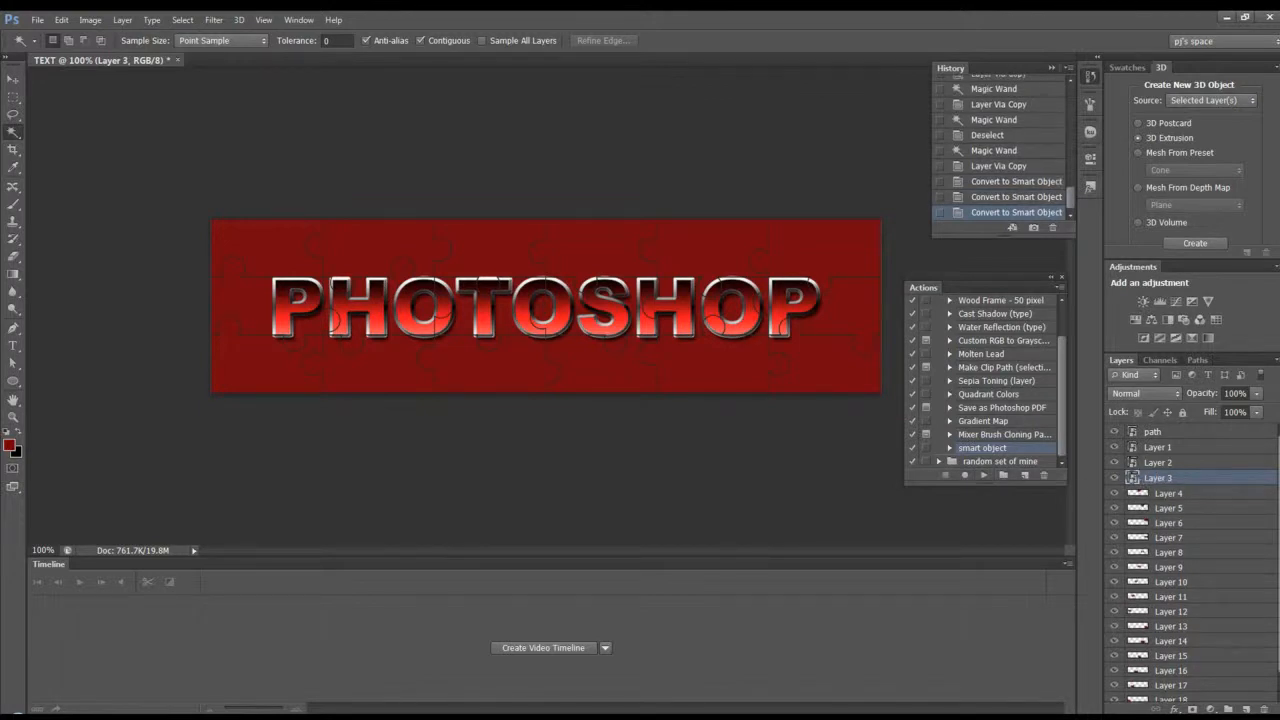
# - Hide Layer 0 and run the smart object action on each remaining piece layer, from Layer 4 through Layer 18
pyautogui.scroll(-1, 1150, 695)
pyautogui.click(1115, 694)
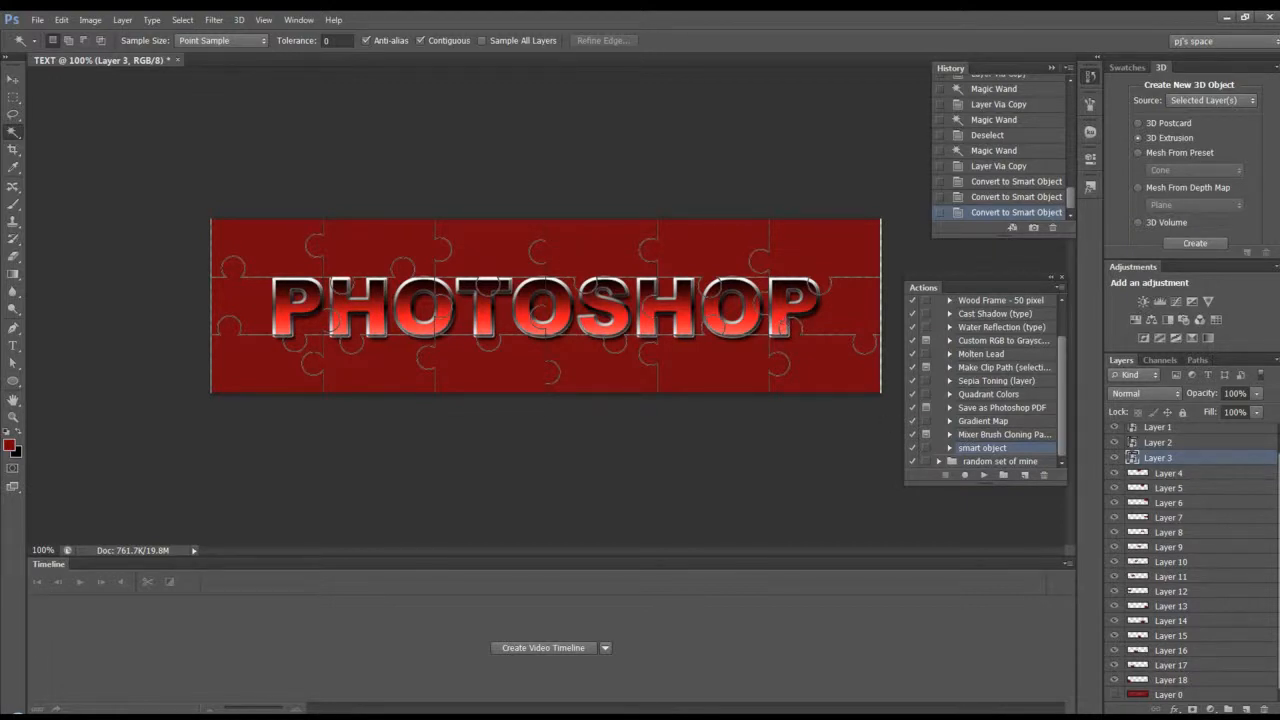
pyautogui.click(1250, 473)
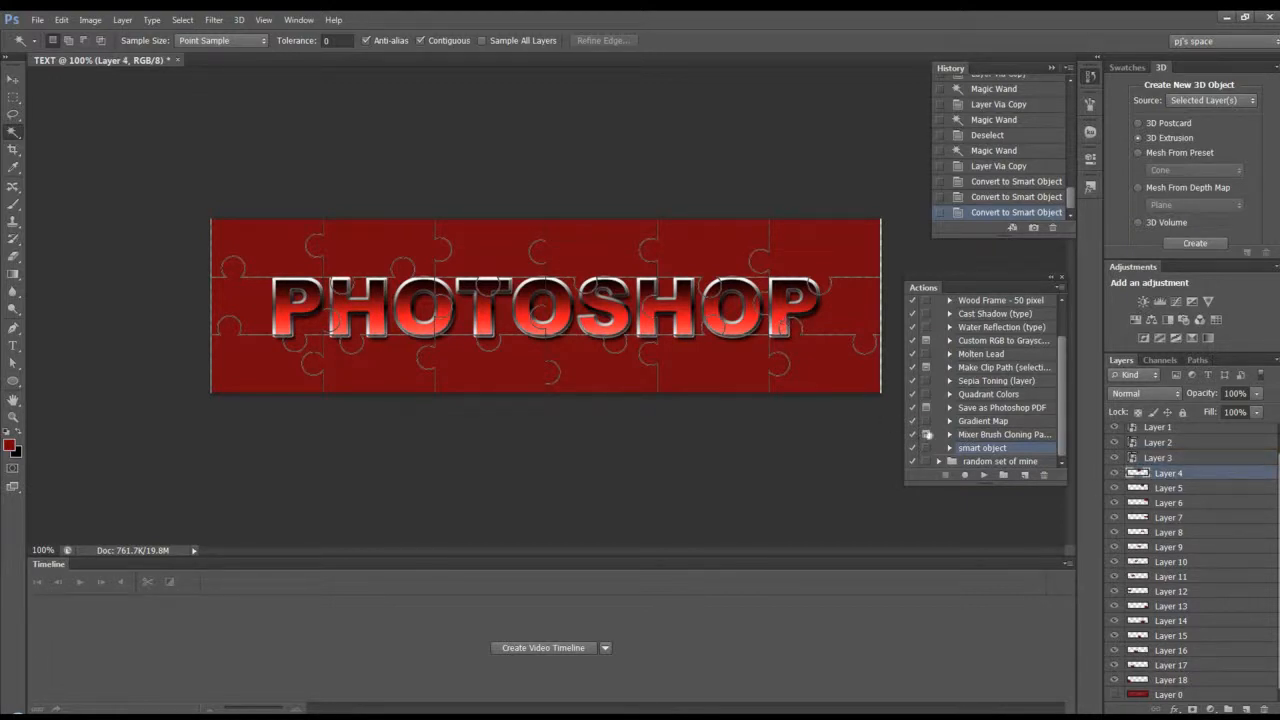
pyautogui.click(986, 476)
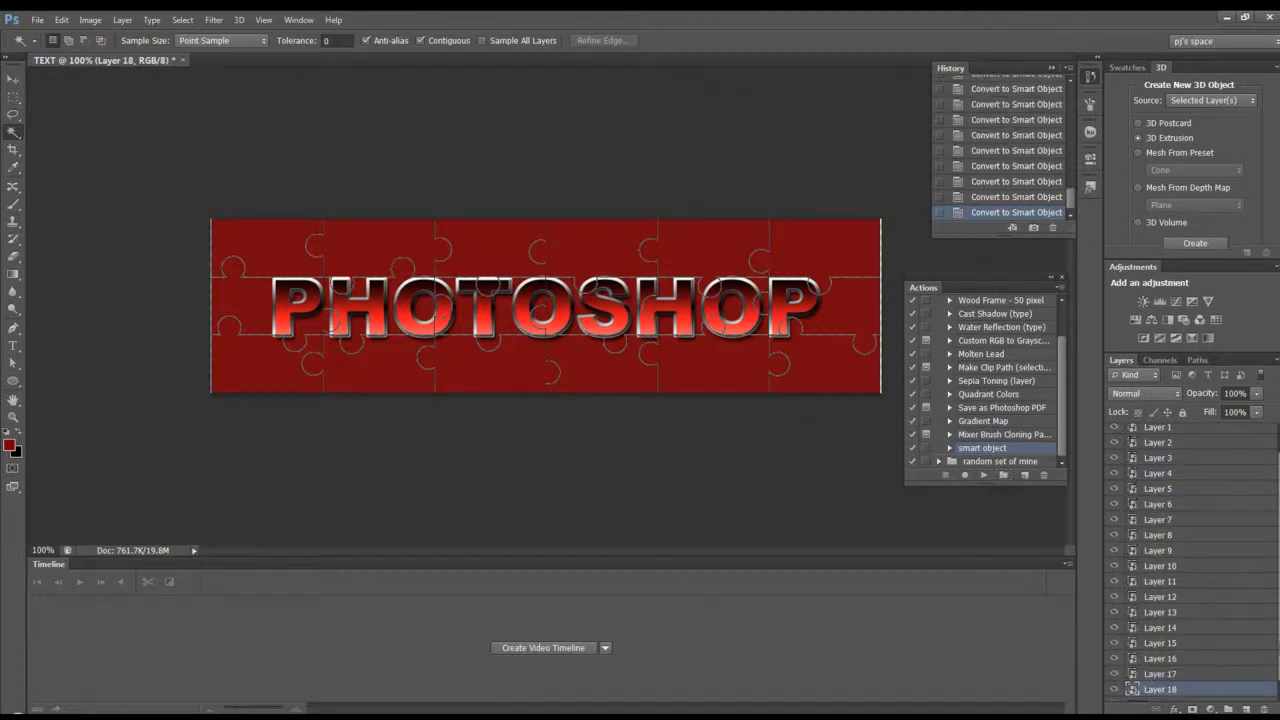
pyautogui.scroll(-1, 1190, 650)
pyautogui.scroll(2, 1190, 650)
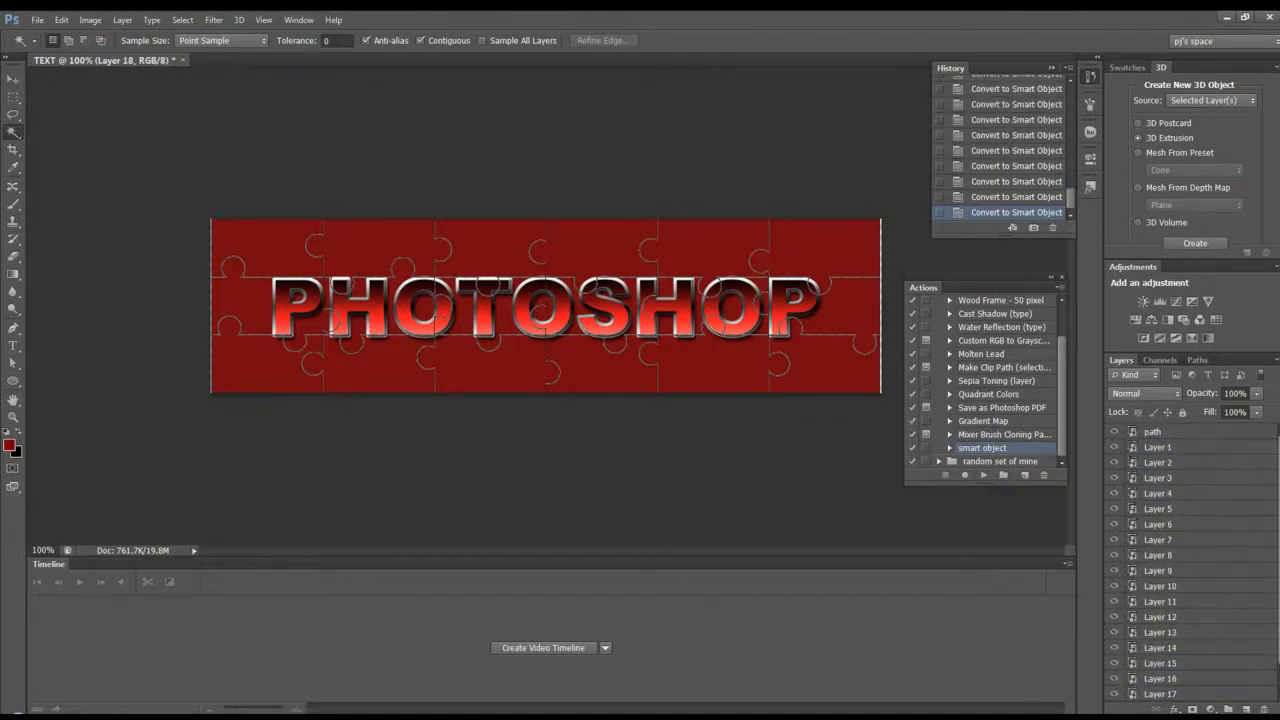
# - Check the puzzle with the path layer hidden and restored, and make Layer 0 visible again
pyautogui.click(1168, 432)
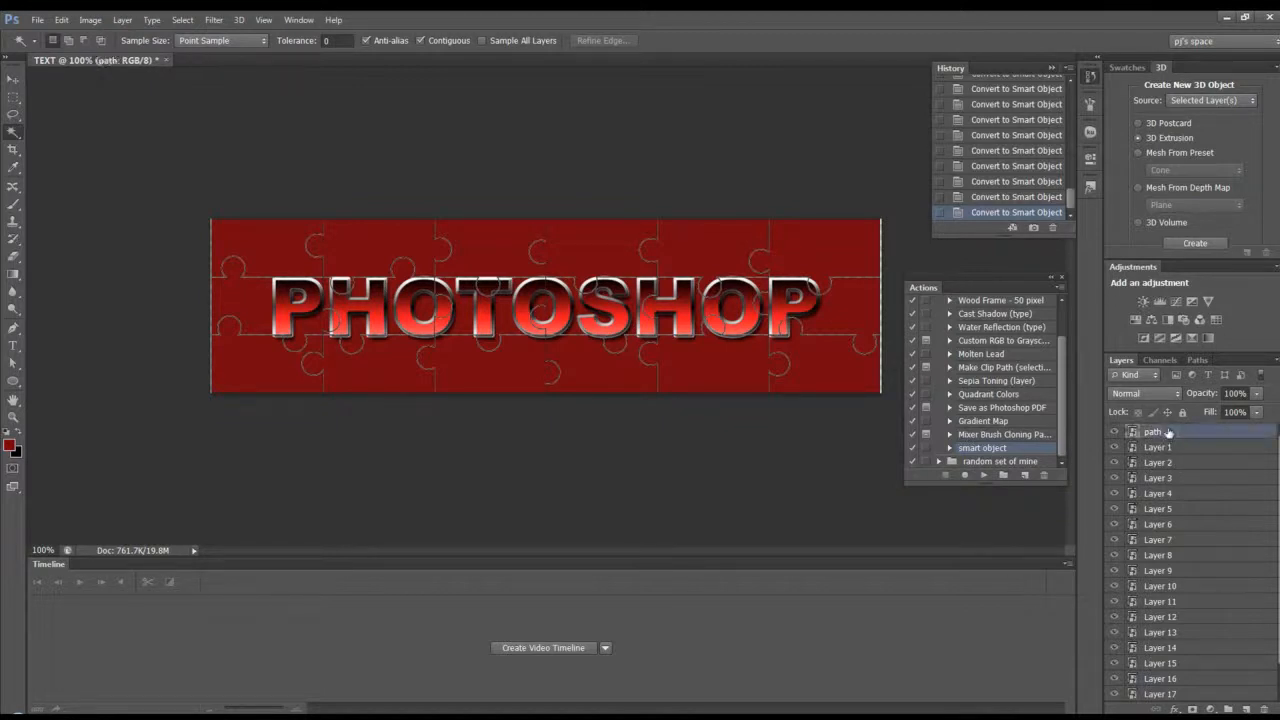
pyautogui.click(1115, 432)
pyautogui.click(1115, 432)
pyautogui.scroll(-1, 1190, 560)
pyautogui.click(1126, 695)
pyautogui.click(1115, 695)
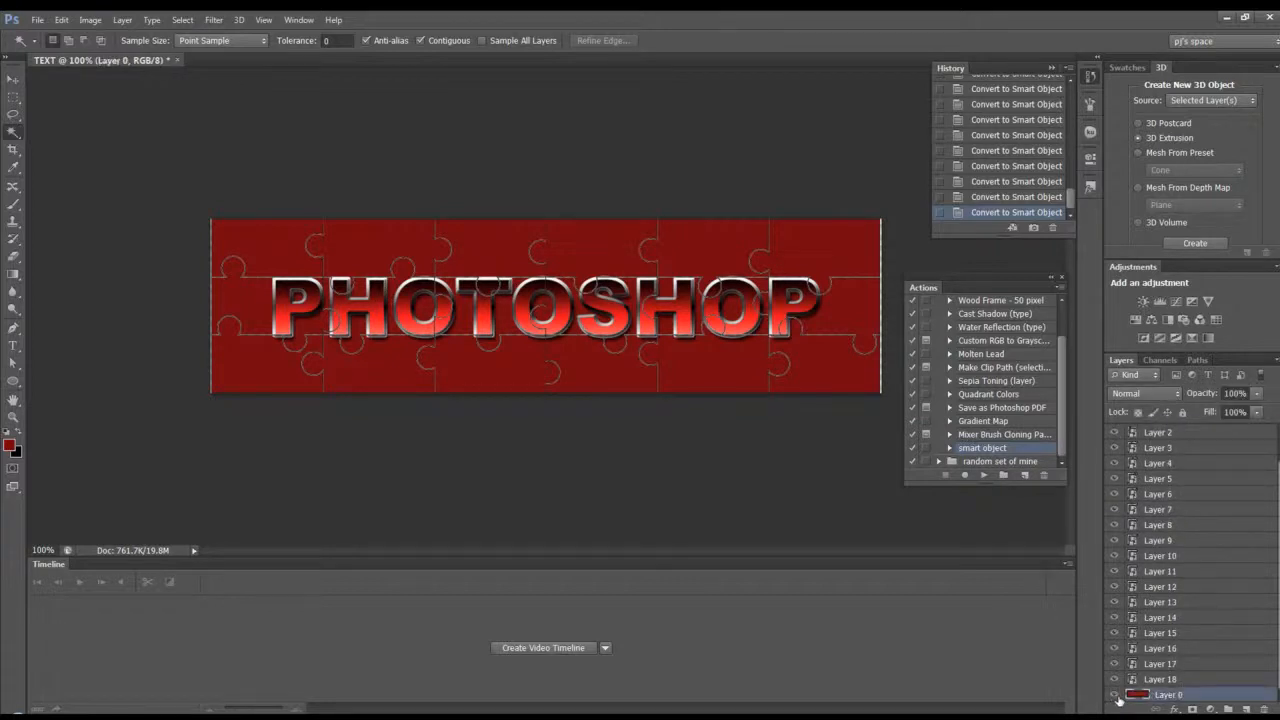
# - Apply a Color Overlay layer style to Layer 0 using the banner's dark red background colour, 790000
pyautogui.doubleClick(1226, 695)
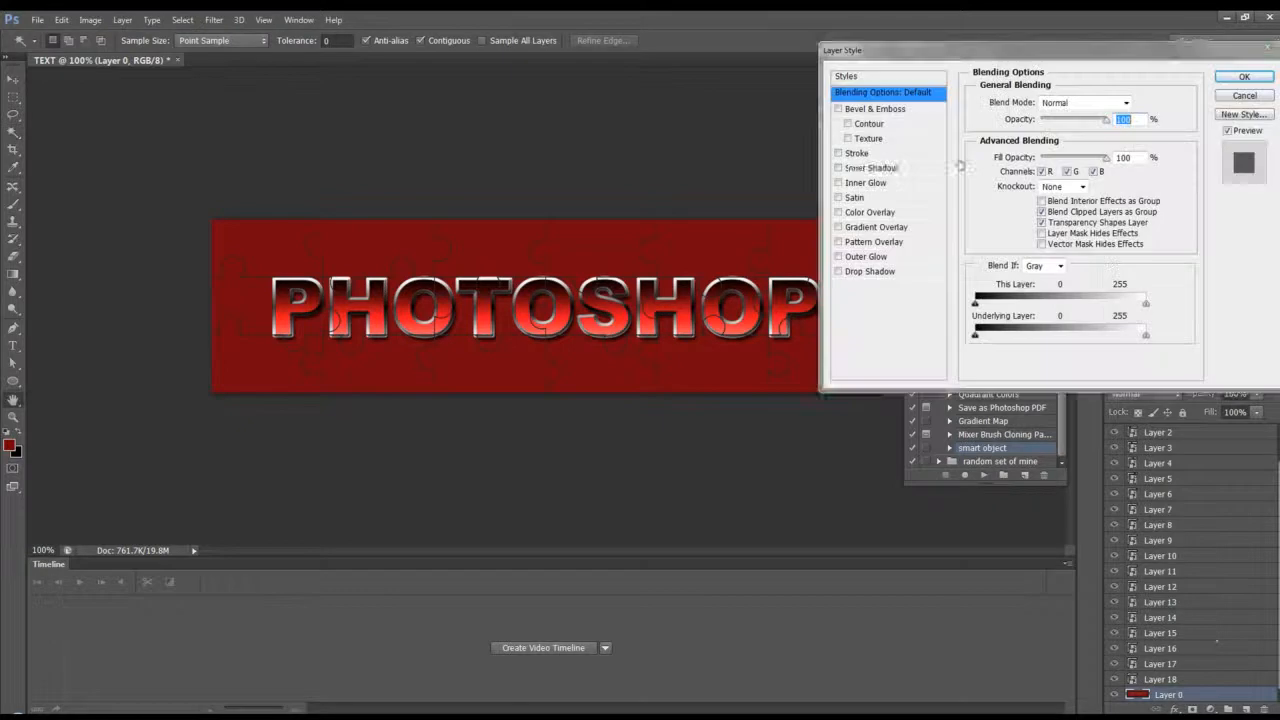
pyautogui.click(893, 213)
pyautogui.click(1140, 102)
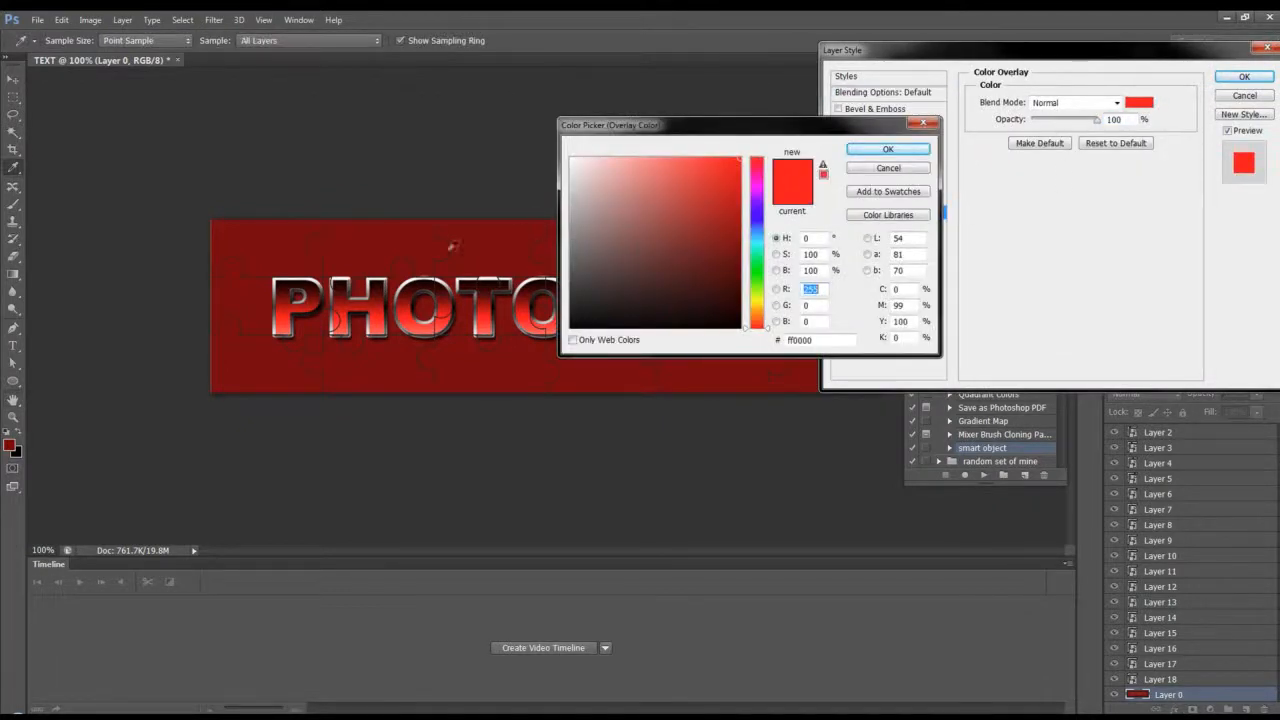
pyautogui.click(414, 238)
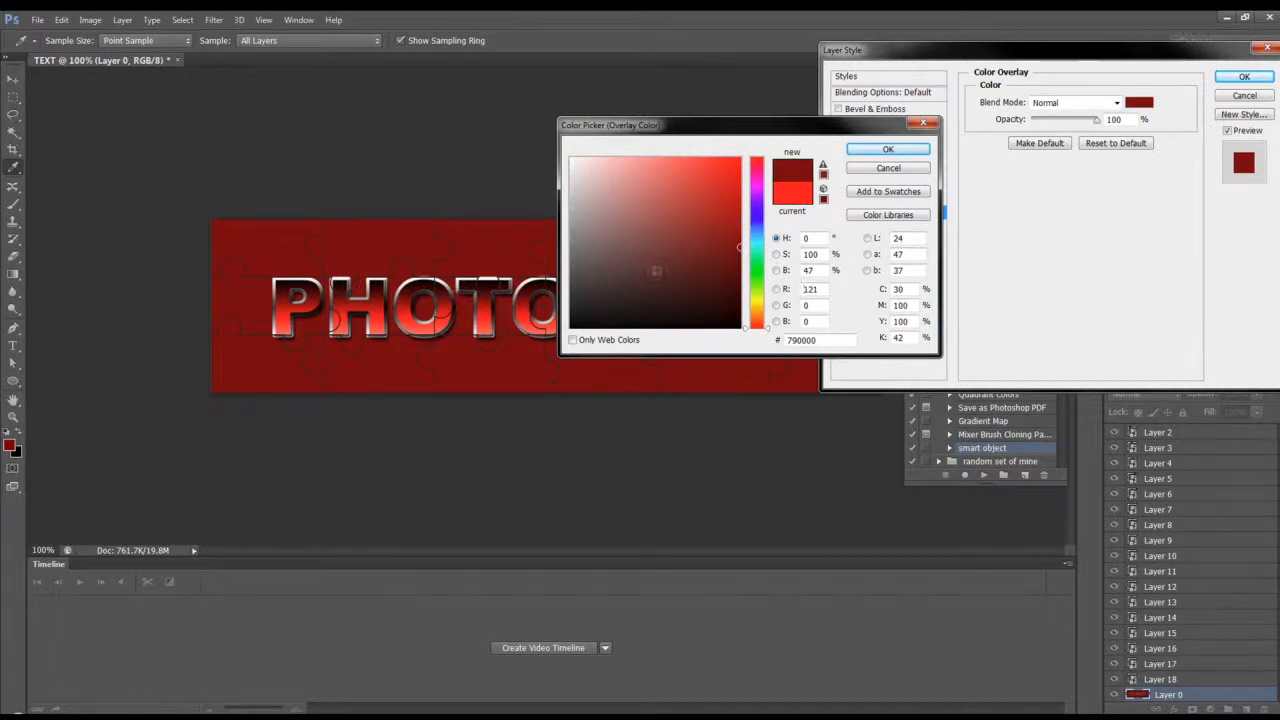
pyautogui.click(887, 149)
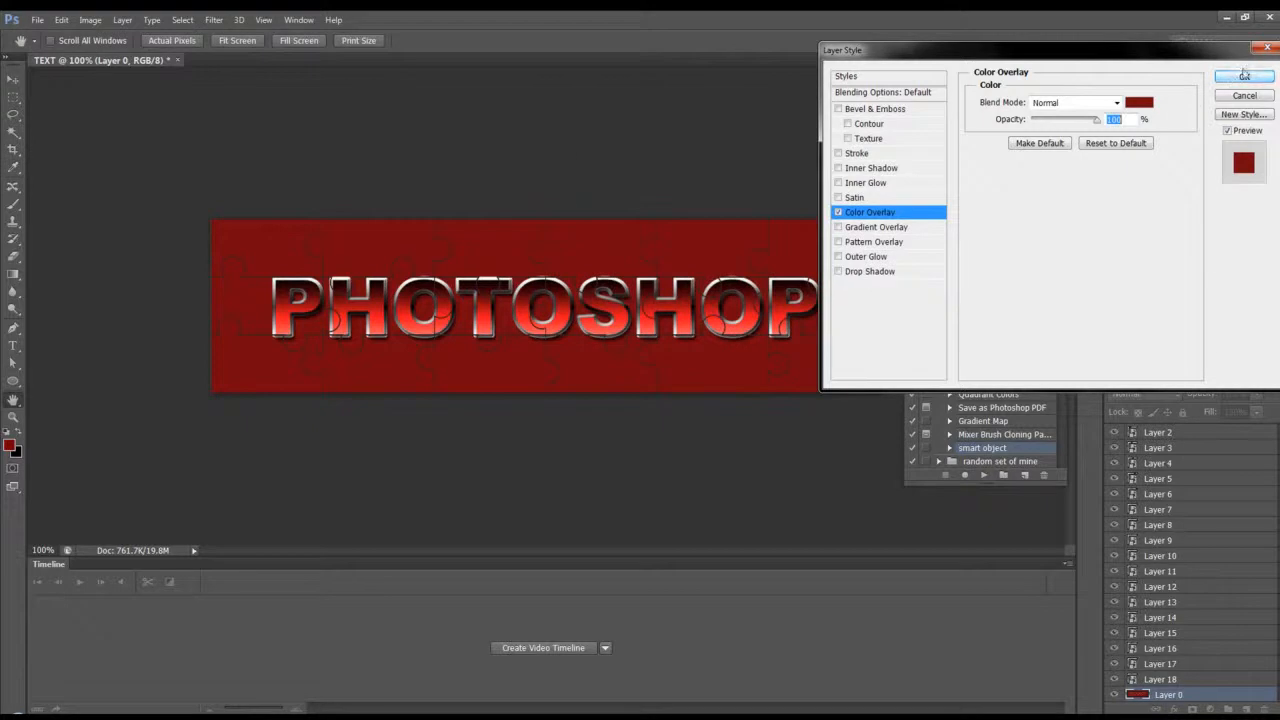
pyautogui.click(1244, 77)
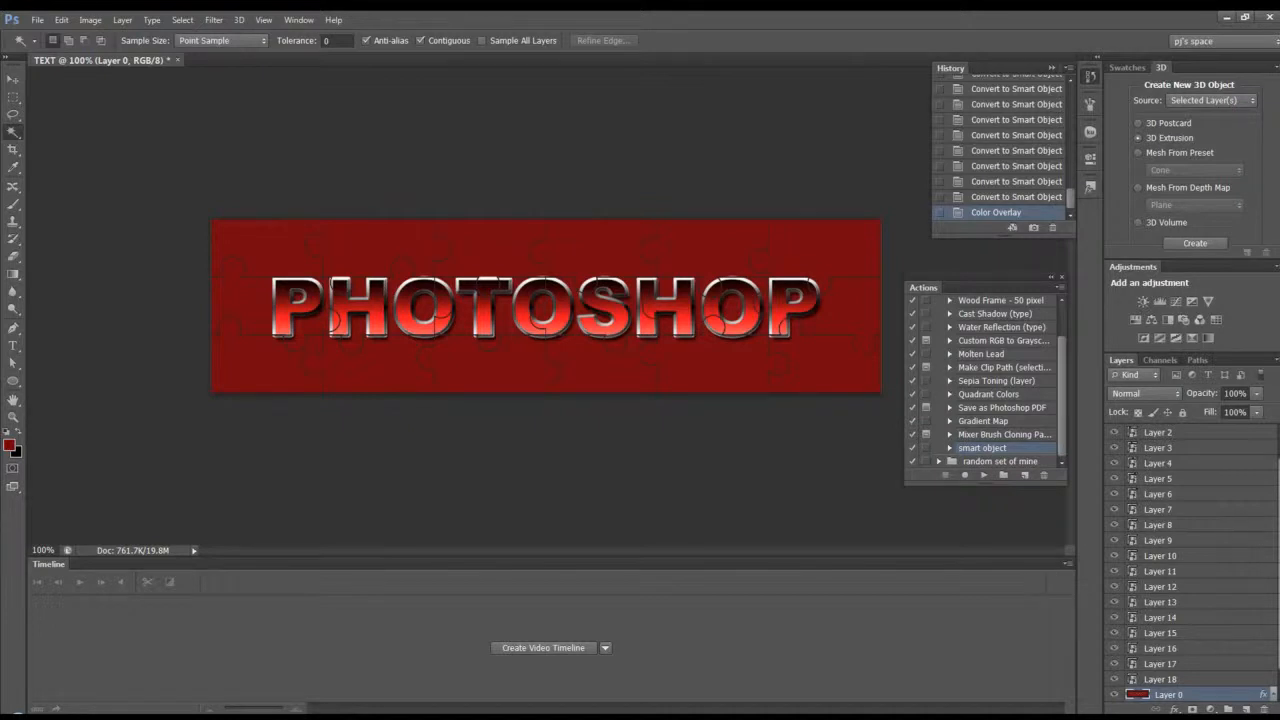
# - Hide both Layer 0 and the path layer so that only the puzzle piece layers are shown
pyautogui.click(1114, 695)
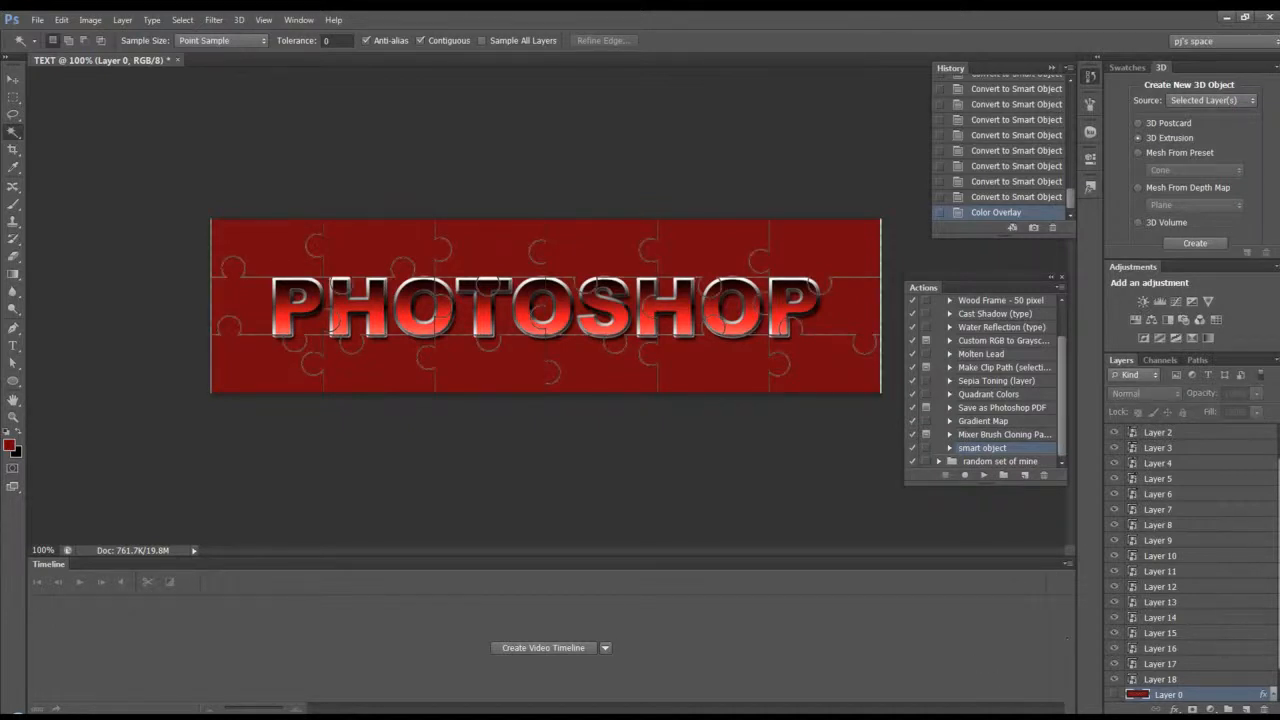
pyautogui.moveTo(1278, 616); pyautogui.dragTo(1277, 588)
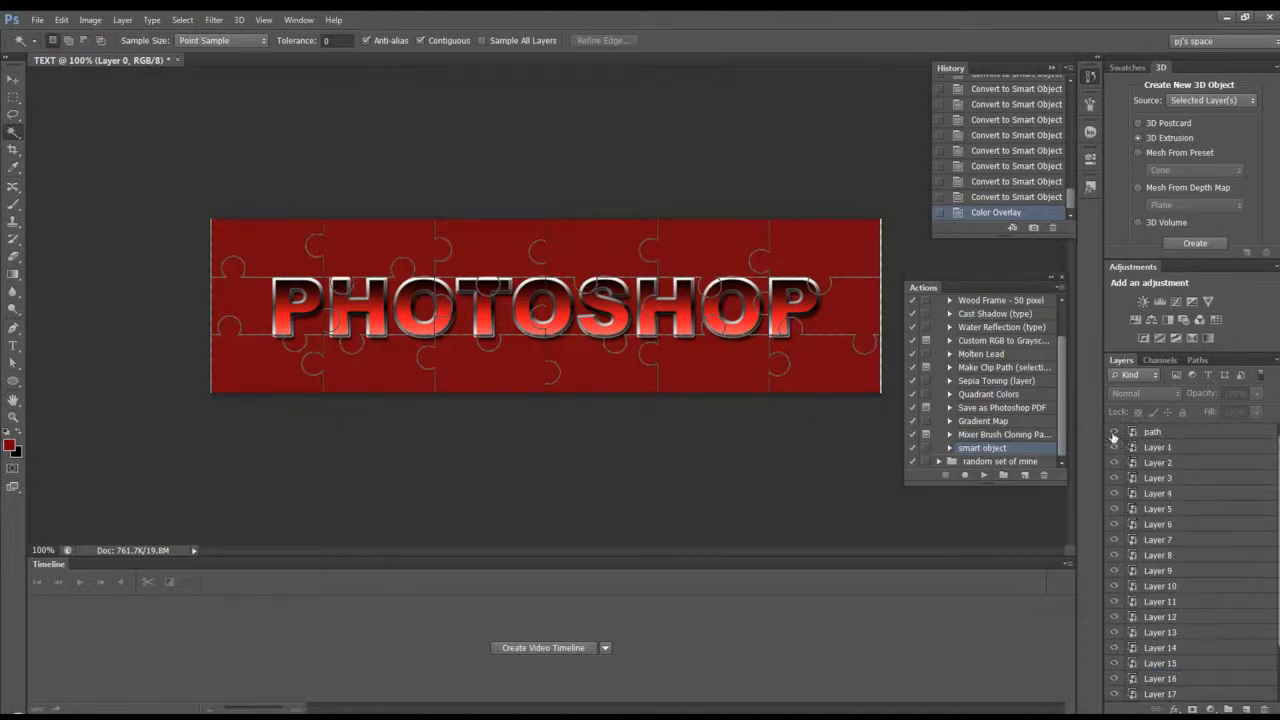
pyautogui.click(1114, 433)
pyautogui.click(1114, 435)
pyautogui.click(1114, 435)
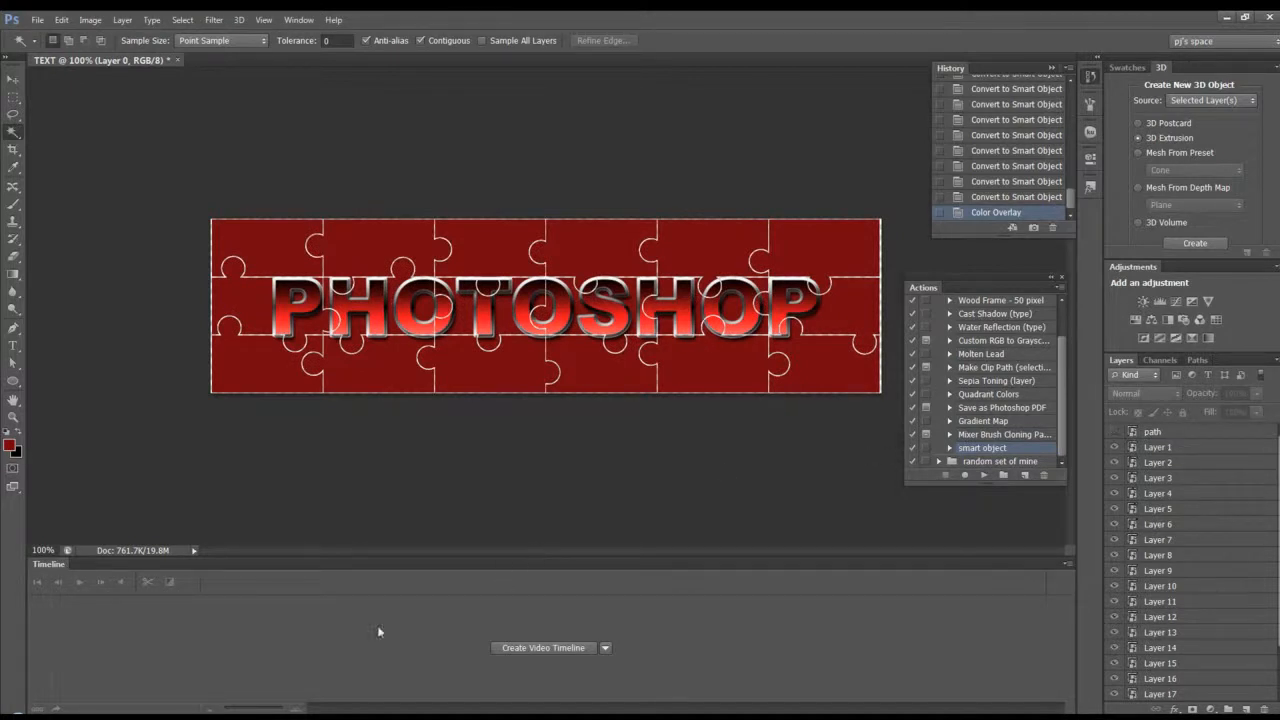
# - Create a video timeline for the document, then dock the Actions panel back with History and collapse the group
pyautogui.click(543, 648)
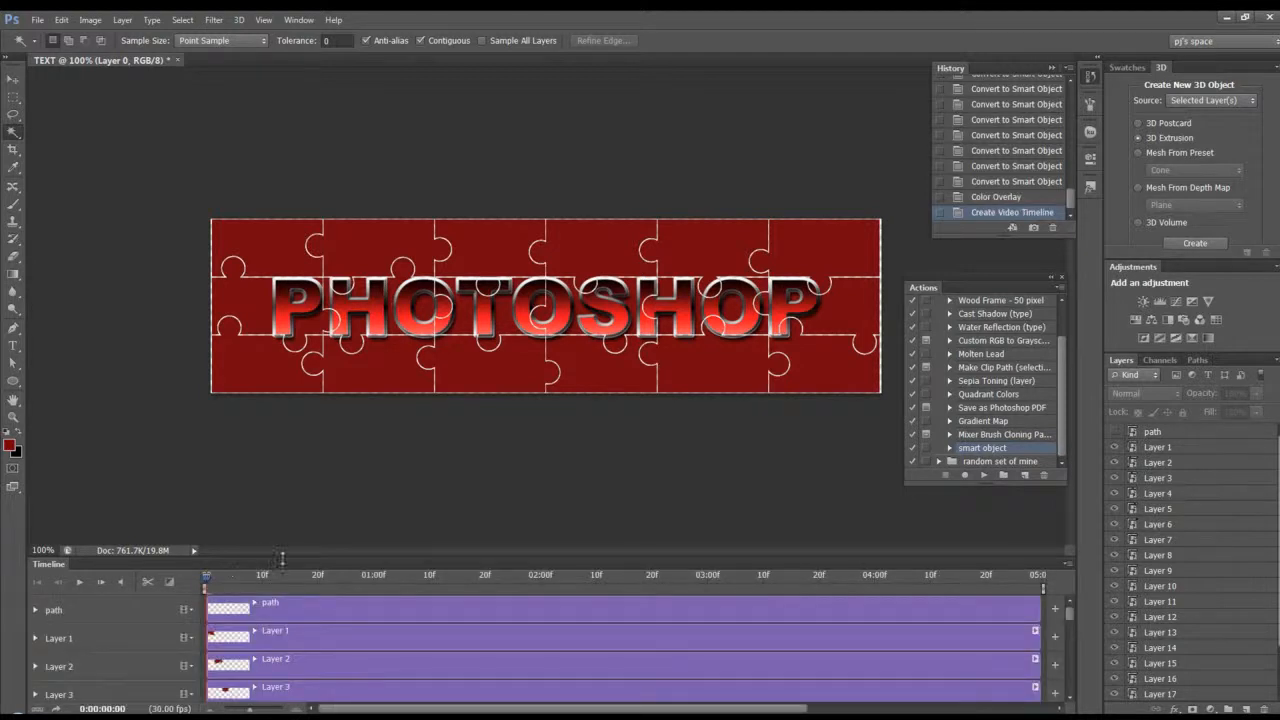
pyautogui.moveTo(1031, 276); pyautogui.dragTo(1024, 76)
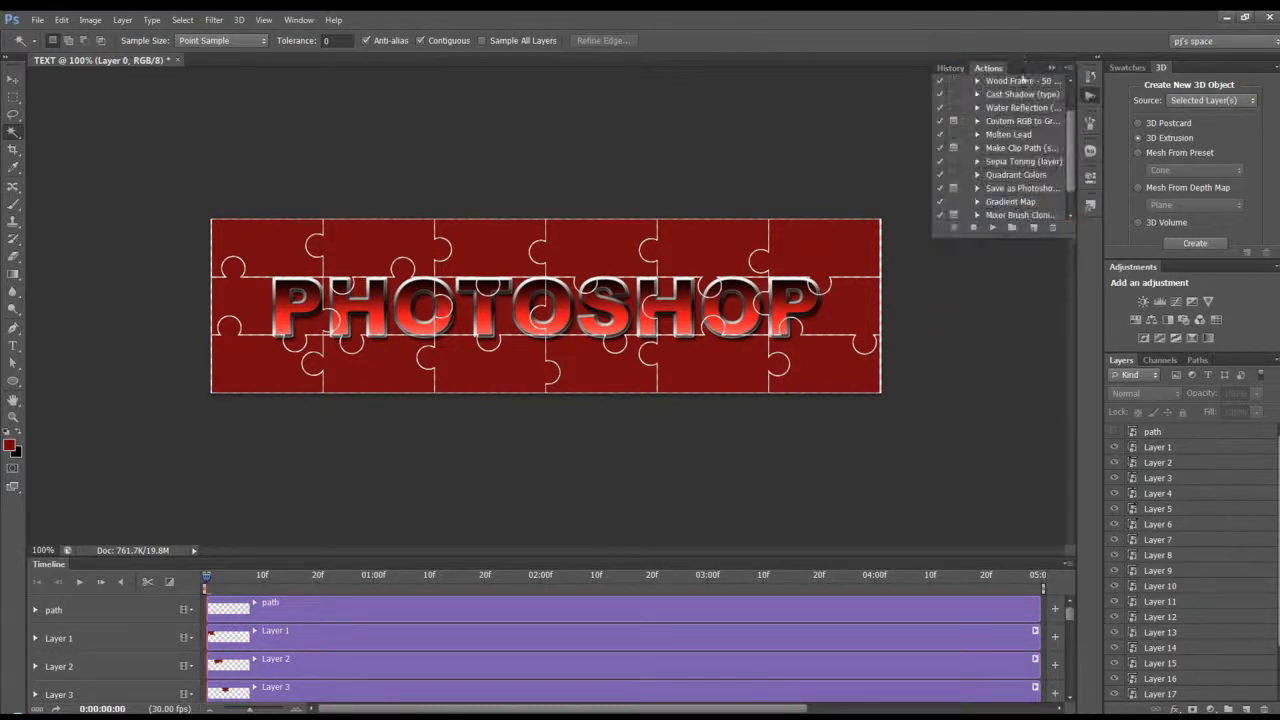
pyautogui.click(1050, 68)
# - Enlarge the timeline area to show more layer tracks and zoom the document out to about 35%
pyautogui.moveTo(737, 555); pyautogui.dragTo(743, 290)
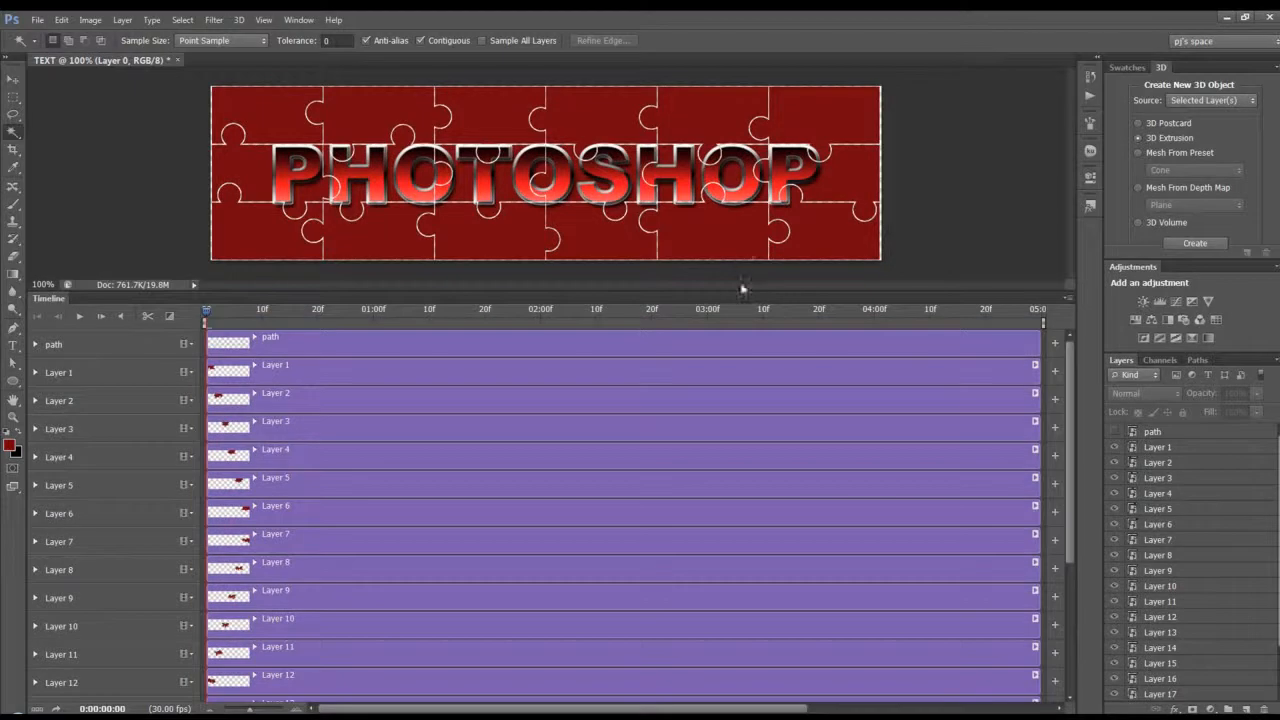
pyautogui.scroll(-8, 748, 251)
pyautogui.scroll(-3, 760, 250)
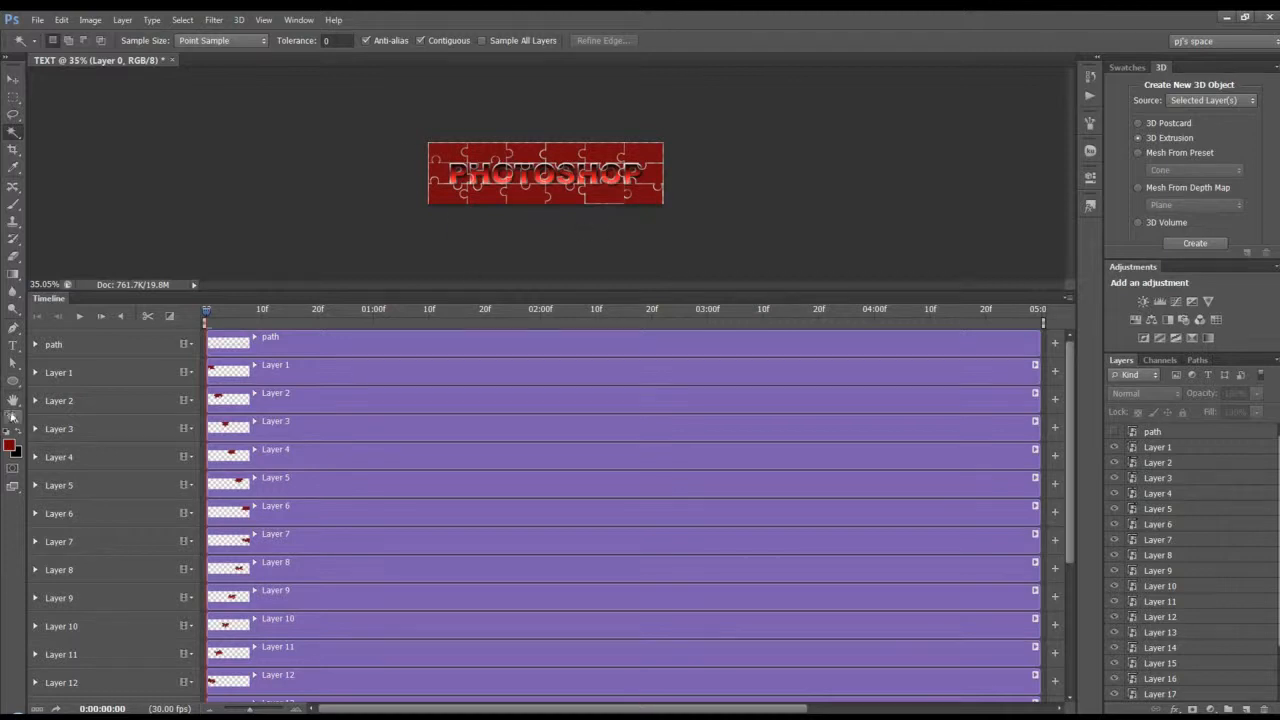
# - Expand the timeline tracks of Layer 1 through Layer 18 to expose their Transform, Opacity and Style properties
pyautogui.click(35, 372)
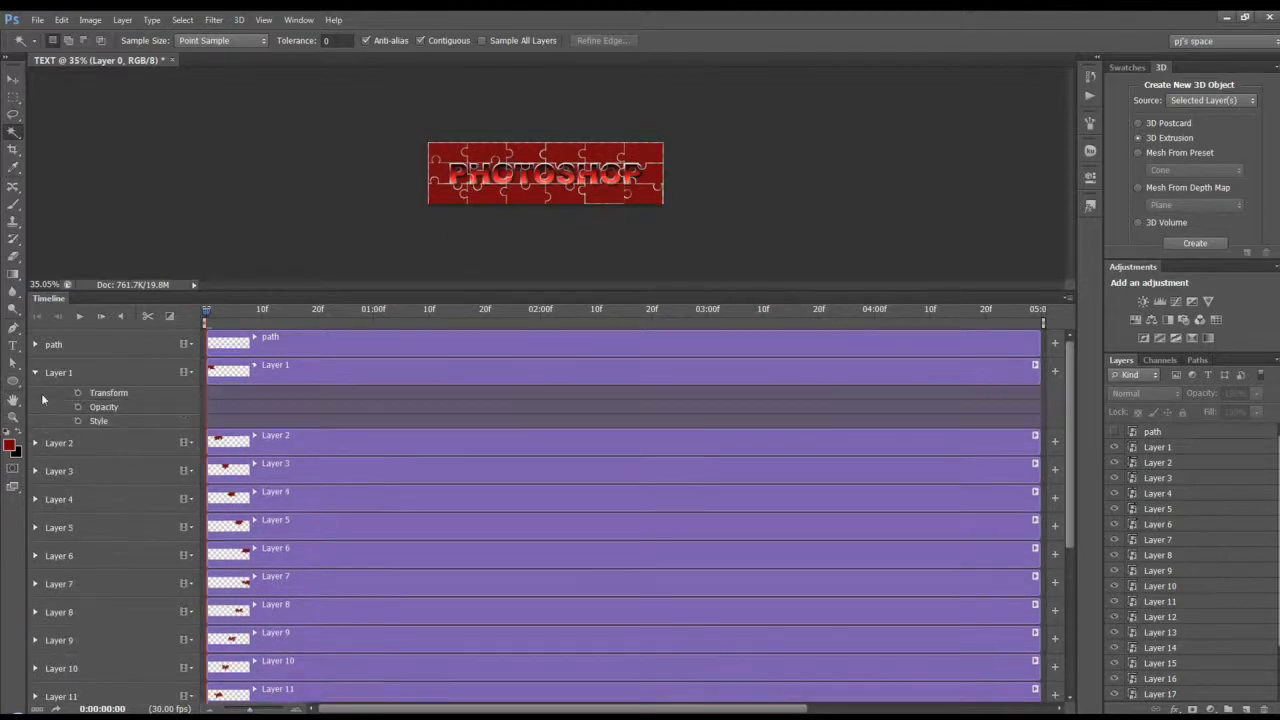
pyautogui.click(35, 443)
pyautogui.click(35, 514)
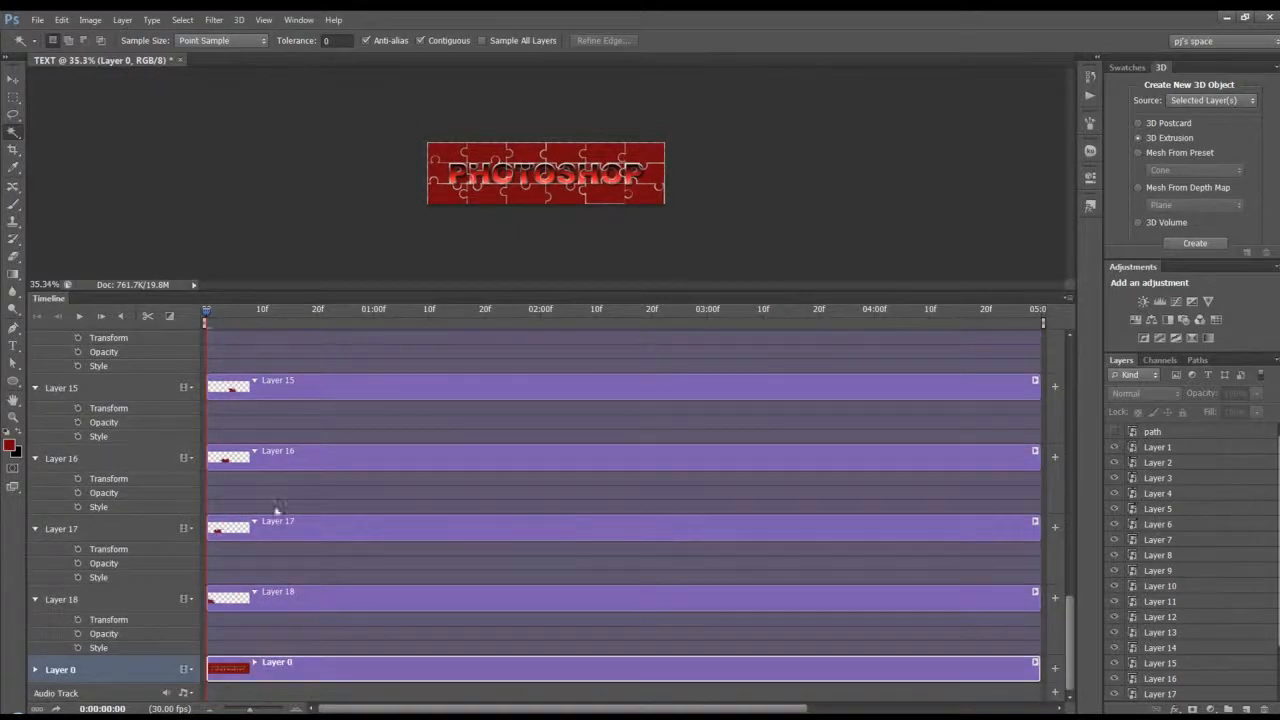
pyautogui.scroll(10, 277, 510)
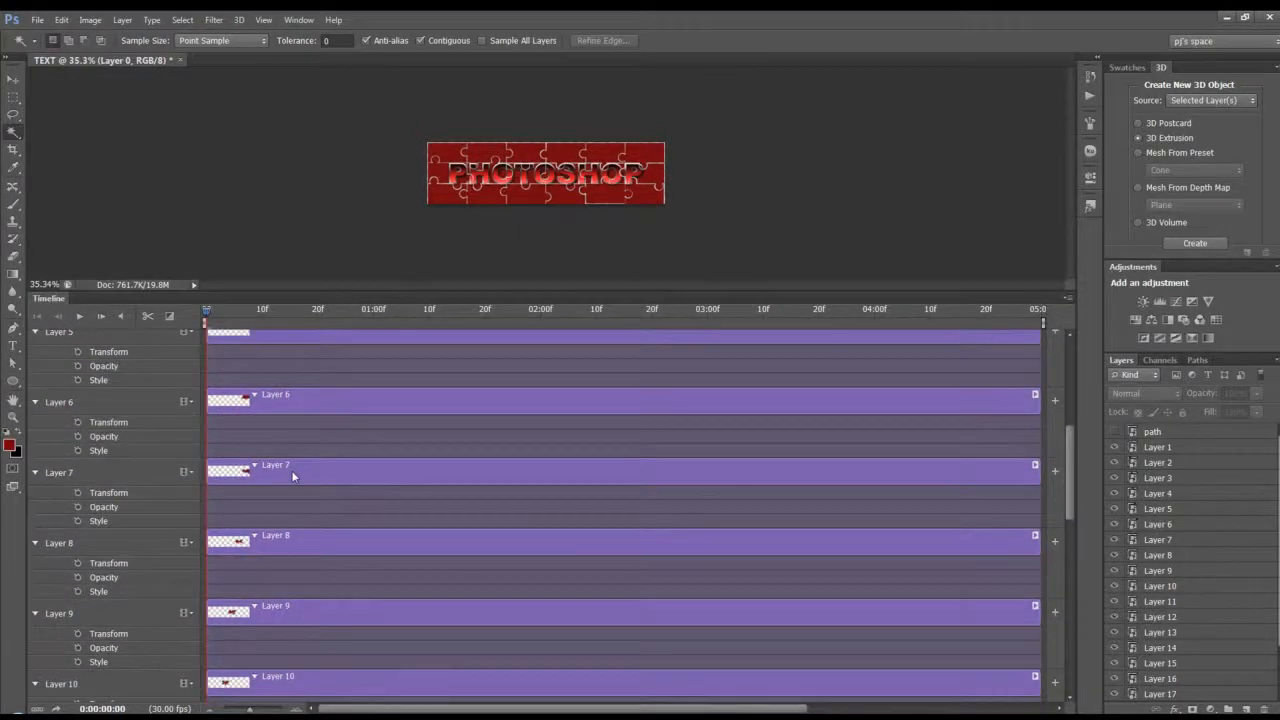
pyautogui.scroll(5, 357, 491)
pyautogui.scroll(3, 357, 491)
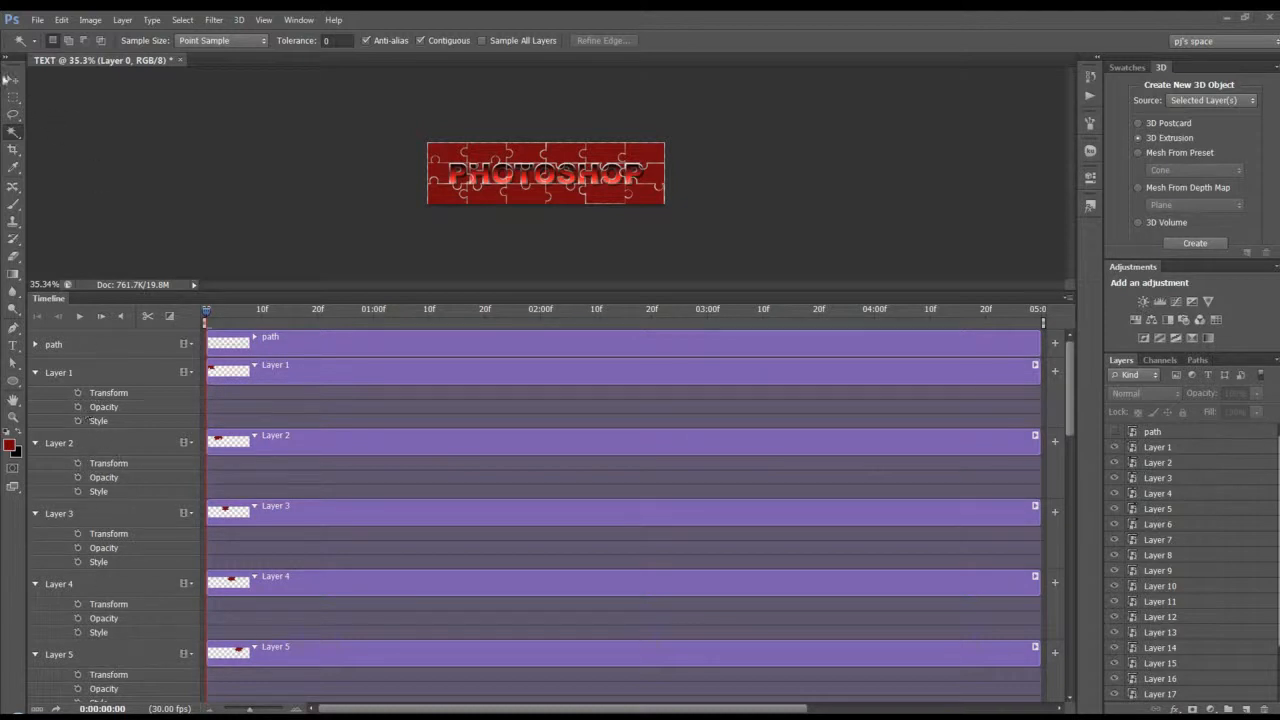
# - Place the playhead at 03:00f with the Move tool active and end the timeline's work area at 04:00f
pyautogui.click(12, 78)
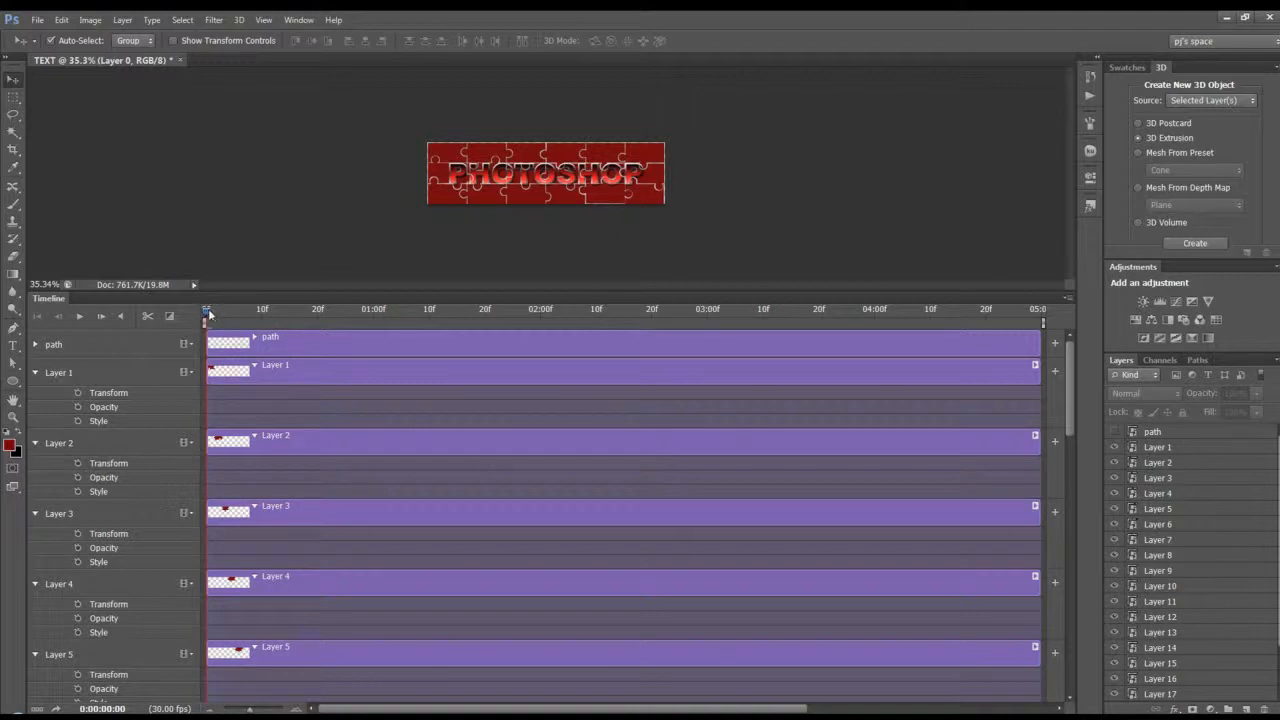
pyautogui.moveTo(208, 316); pyautogui.dragTo(706, 330)
pyautogui.moveTo(1043, 322); pyautogui.dragTo(875, 322)
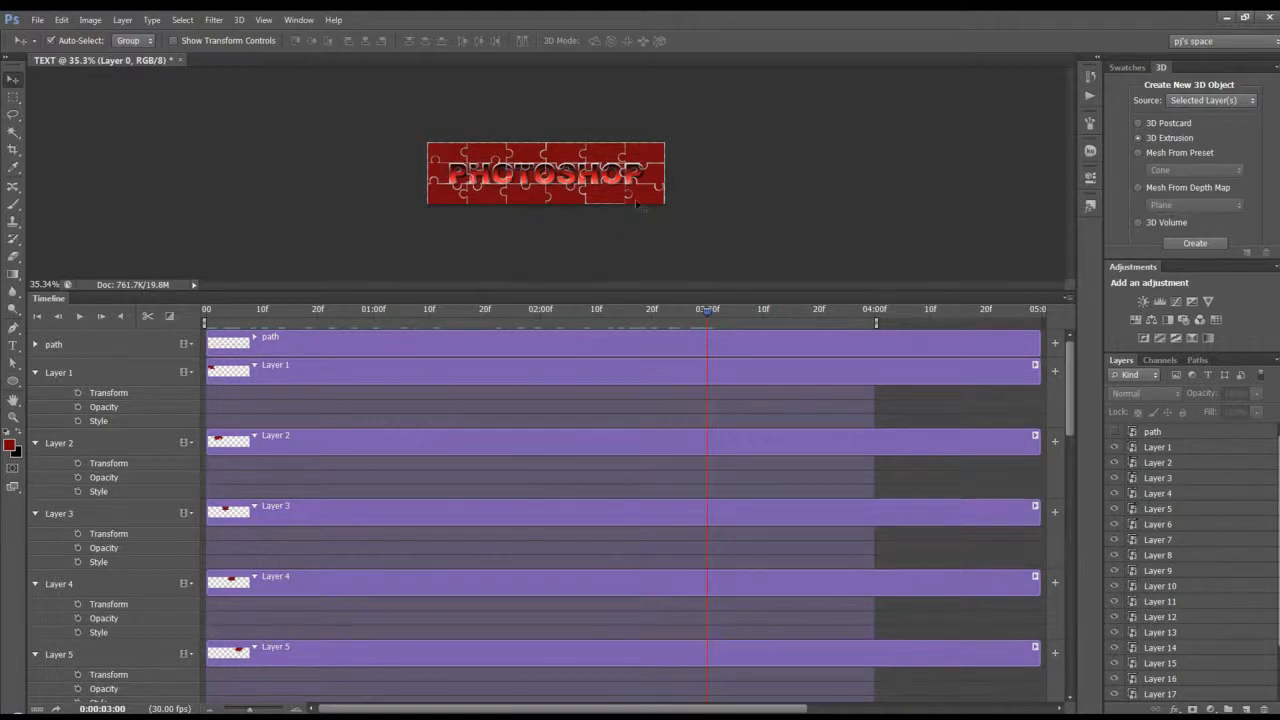
# - Enable Transform keyframes at 03:00f for every puzzle piece, Layer 1 through Layer 18
pyautogui.click(78, 393)
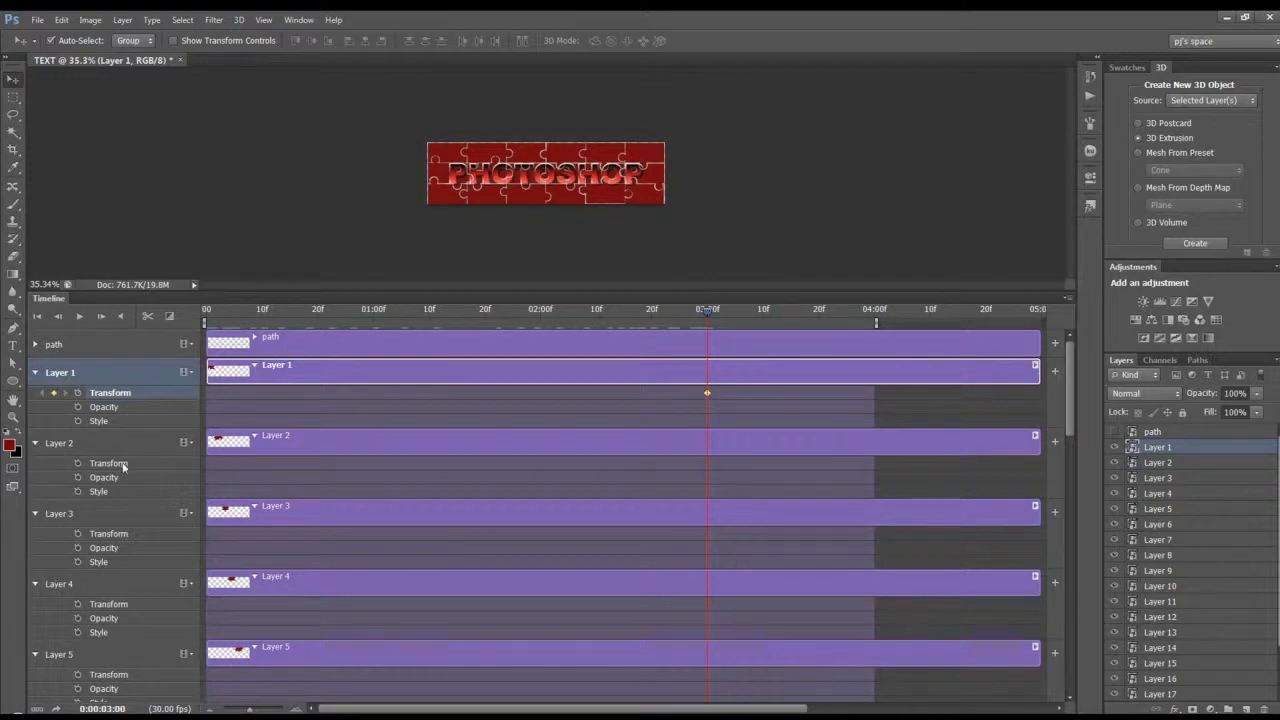
pyautogui.click(78, 465)
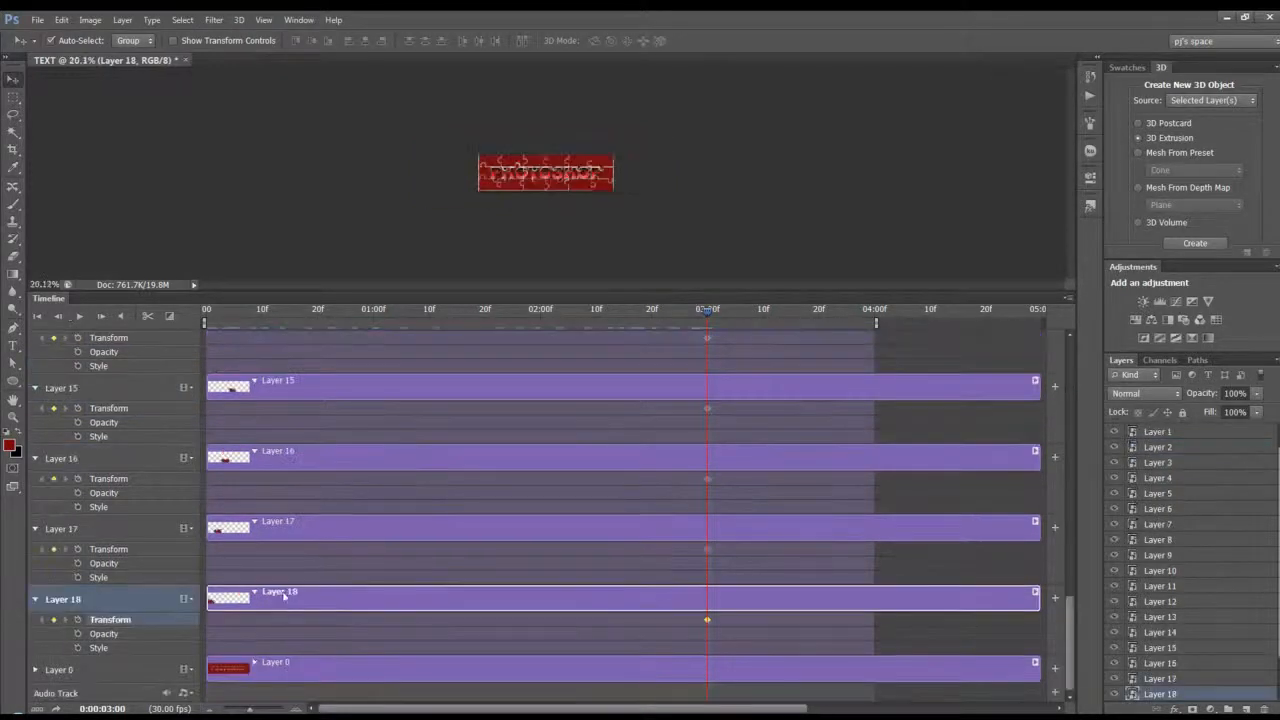
pyautogui.scroll(3, 390, 557)
pyautogui.scroll(10, 390, 557)
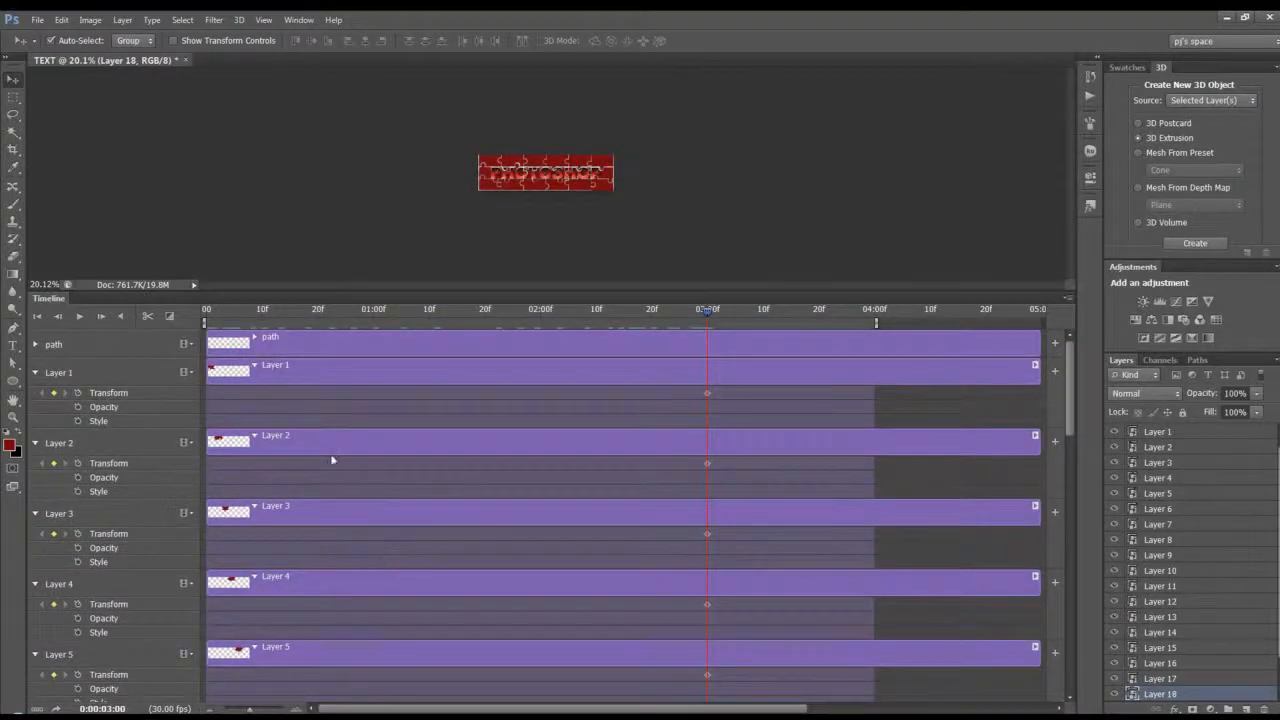
pyautogui.scroll(-3, 340, 460)
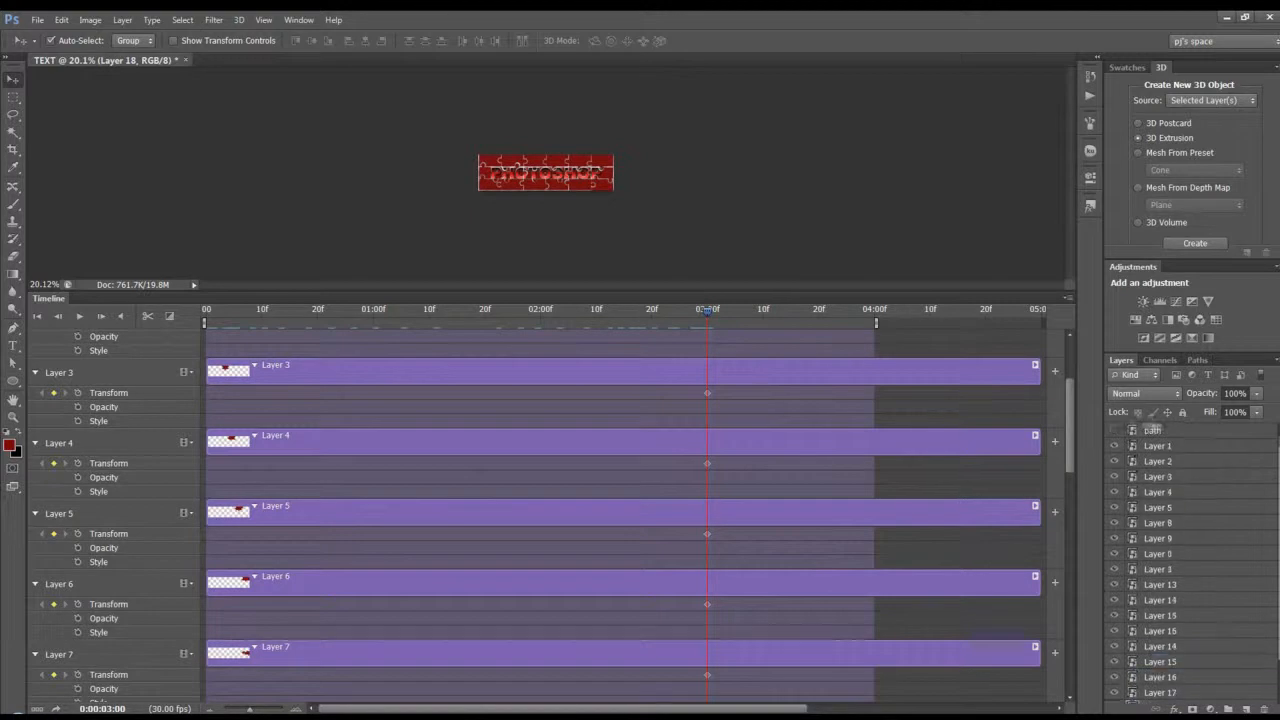
pyautogui.scroll(-2, 1233, 655)
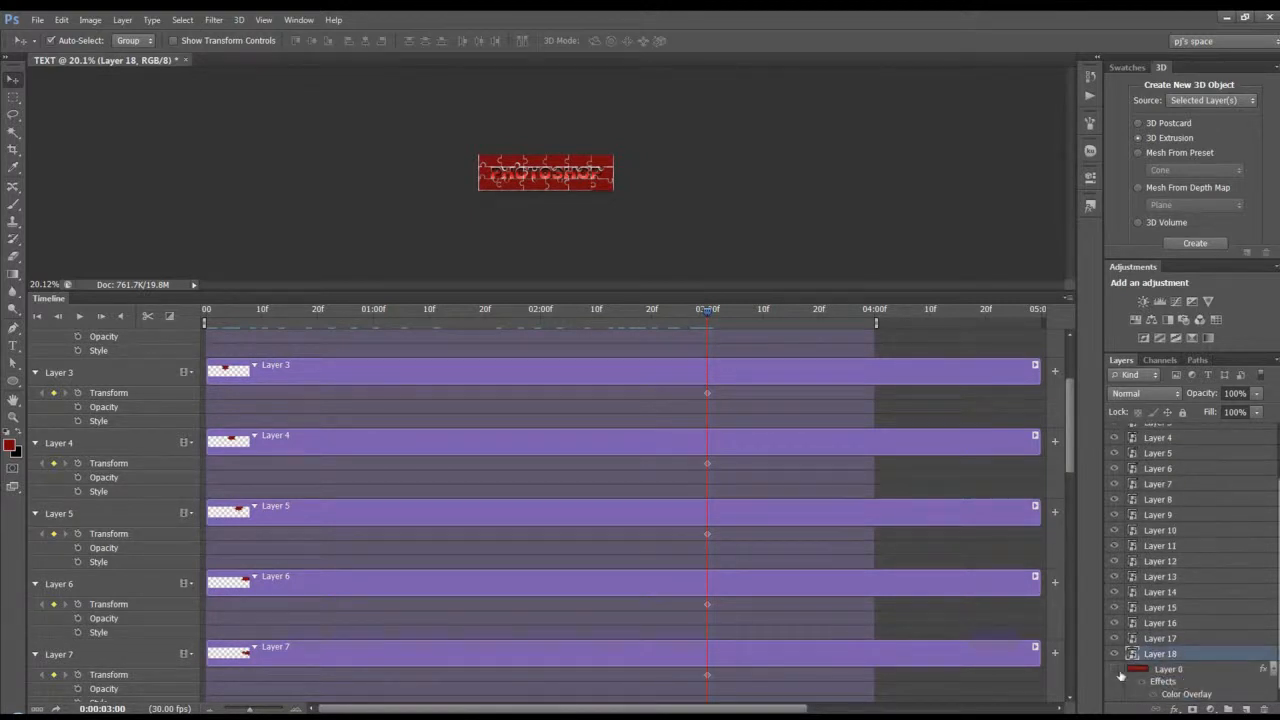
pyautogui.scroll(3, 1168, 600)
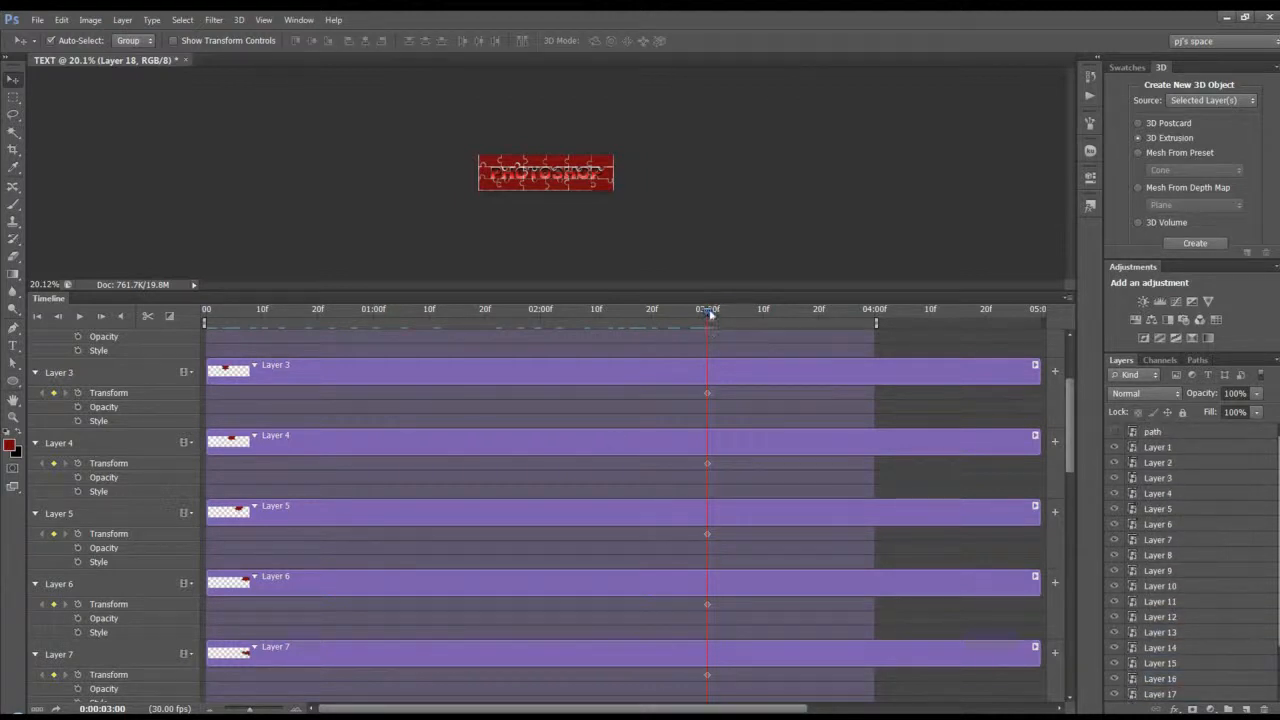
# - At the timeline's start, set Auto-Select to Layer and free-transform the puzzle pieces out of the canvas, beginning with Layer 1
pyautogui.moveTo(709, 314); pyautogui.dragTo(206, 323)
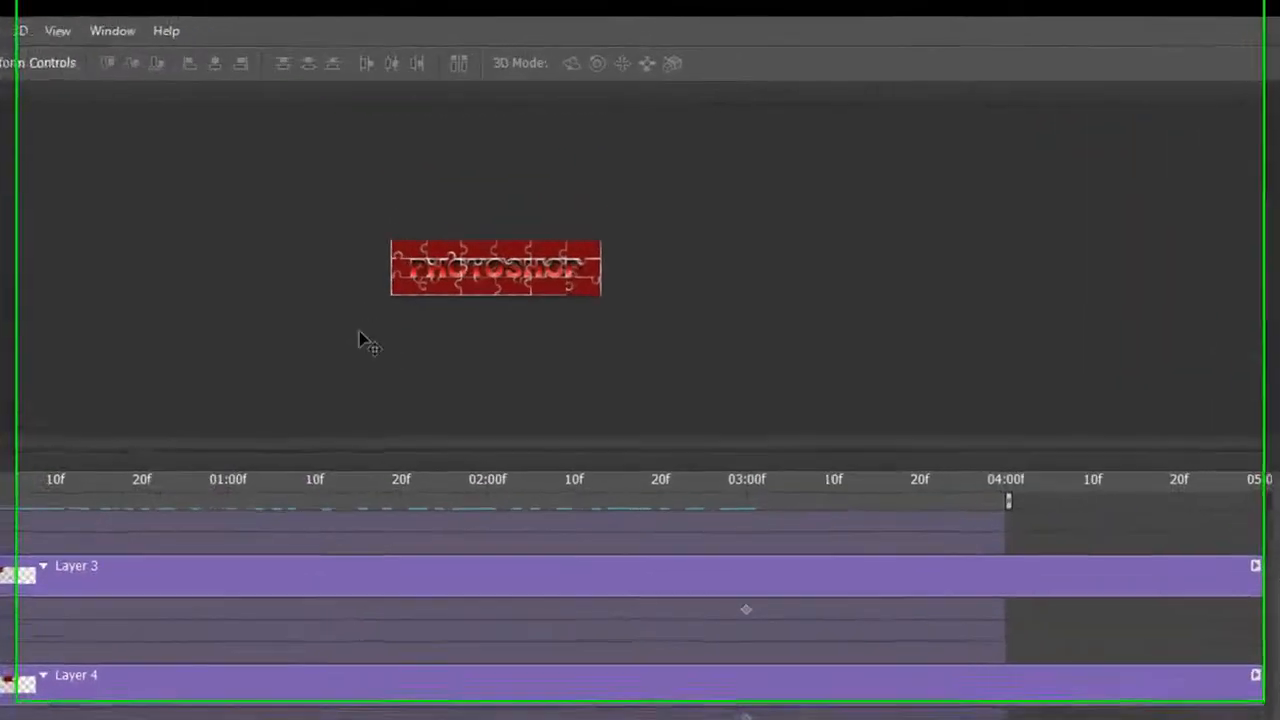
pyautogui.scroll(2, 457, 215)
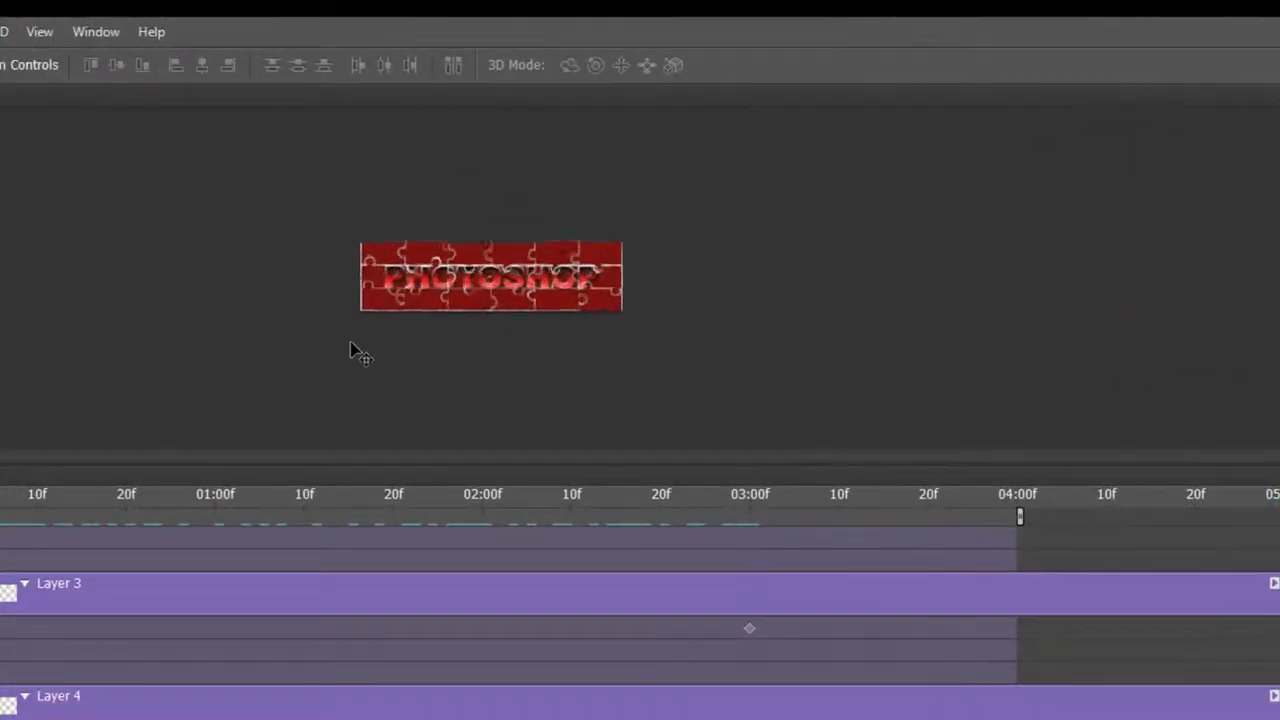
pyautogui.hotkey('ctrl', '+')
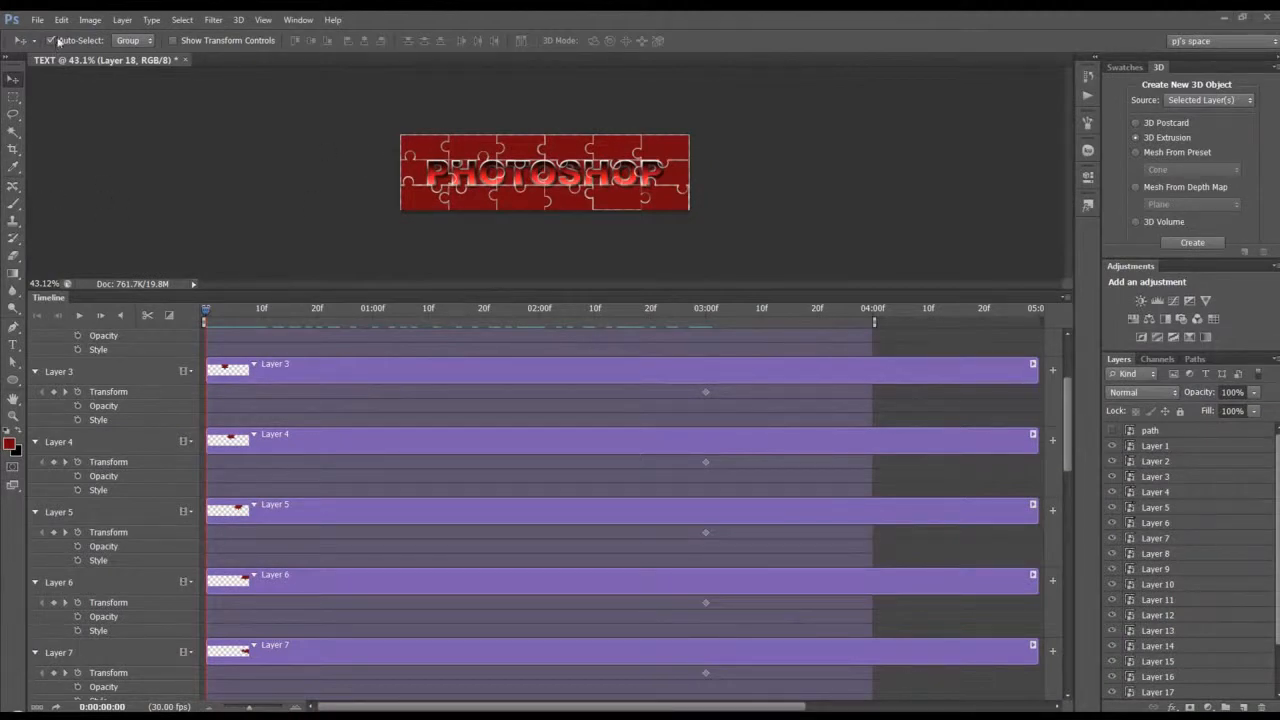
pyautogui.click(428, 155)
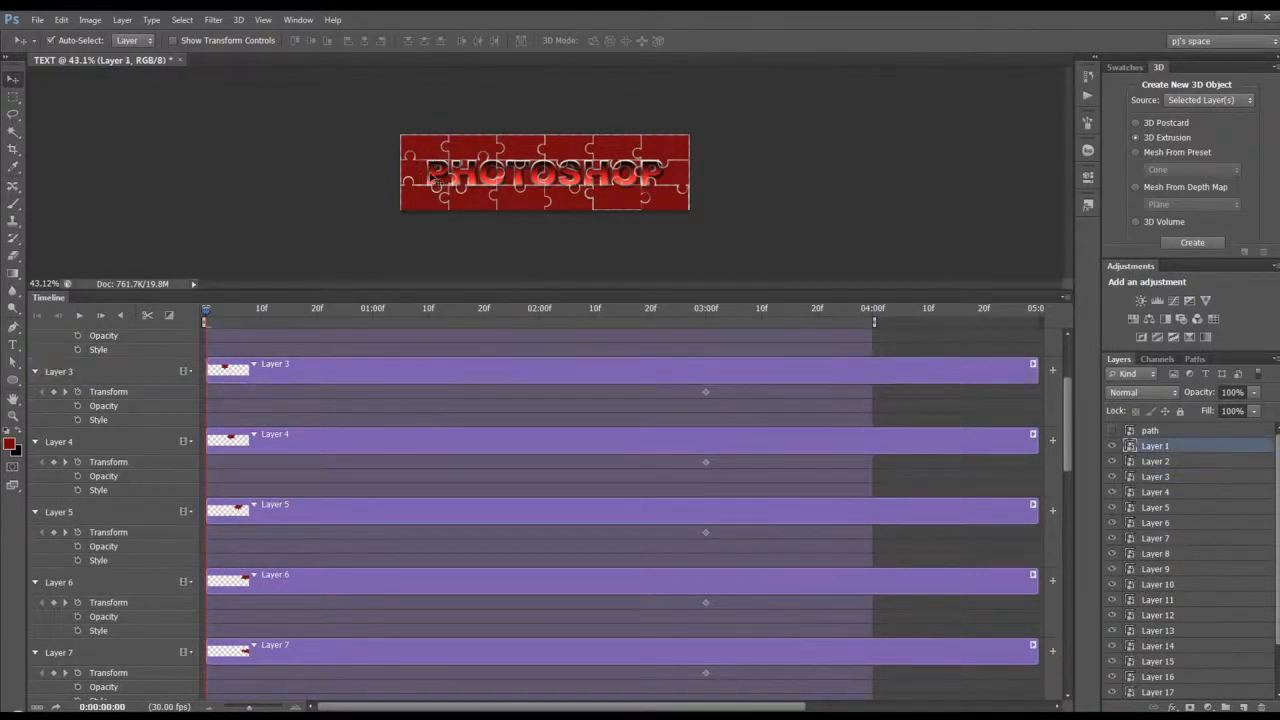
pyautogui.hotkey('ctrl', 't')
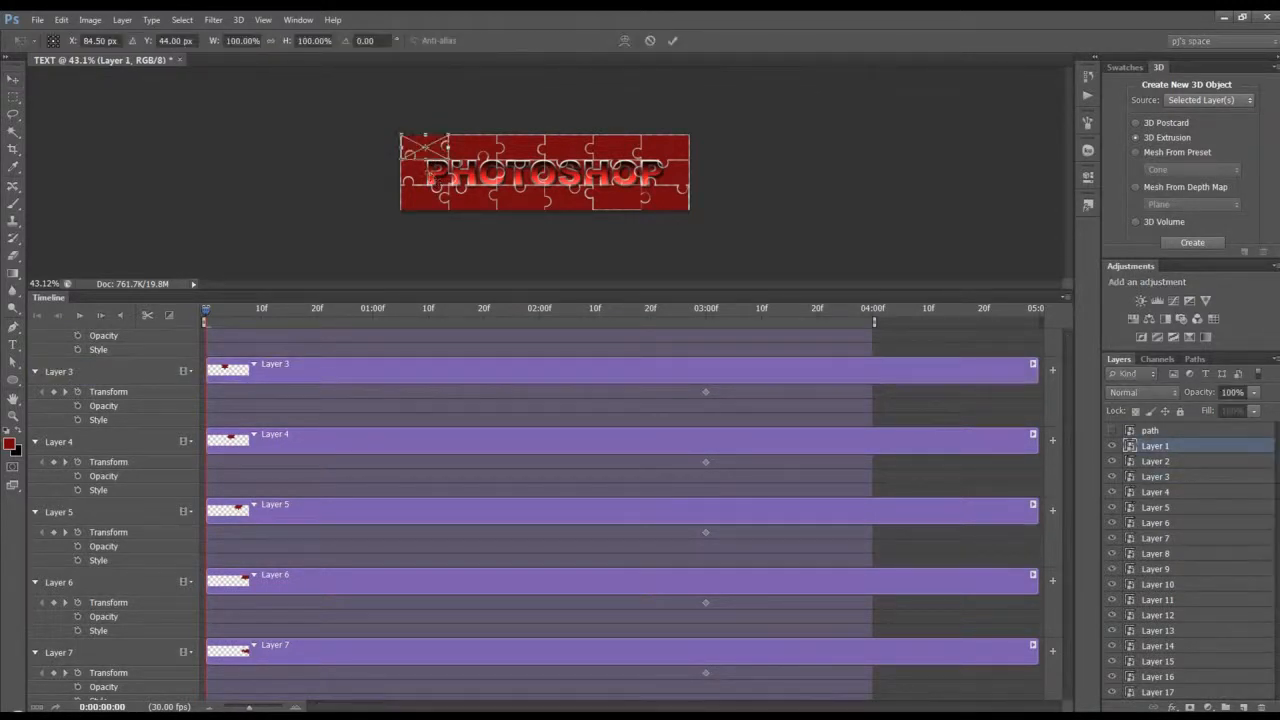
pyautogui.moveTo(464, 166); pyautogui.dragTo(392, 118)
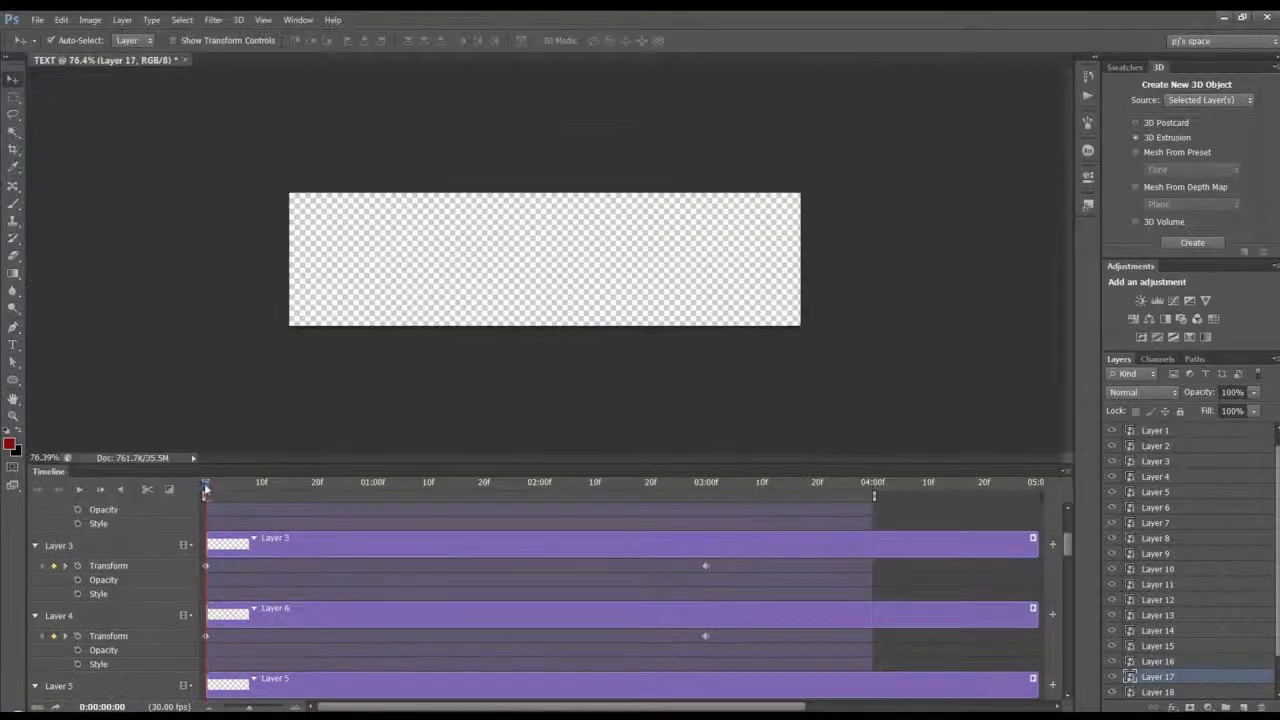
# - Return the playhead to 03:00f and make Layer 0 visible beneath the assembled pieces
pyautogui.moveTo(263, 487); pyautogui.dragTo(706, 514)
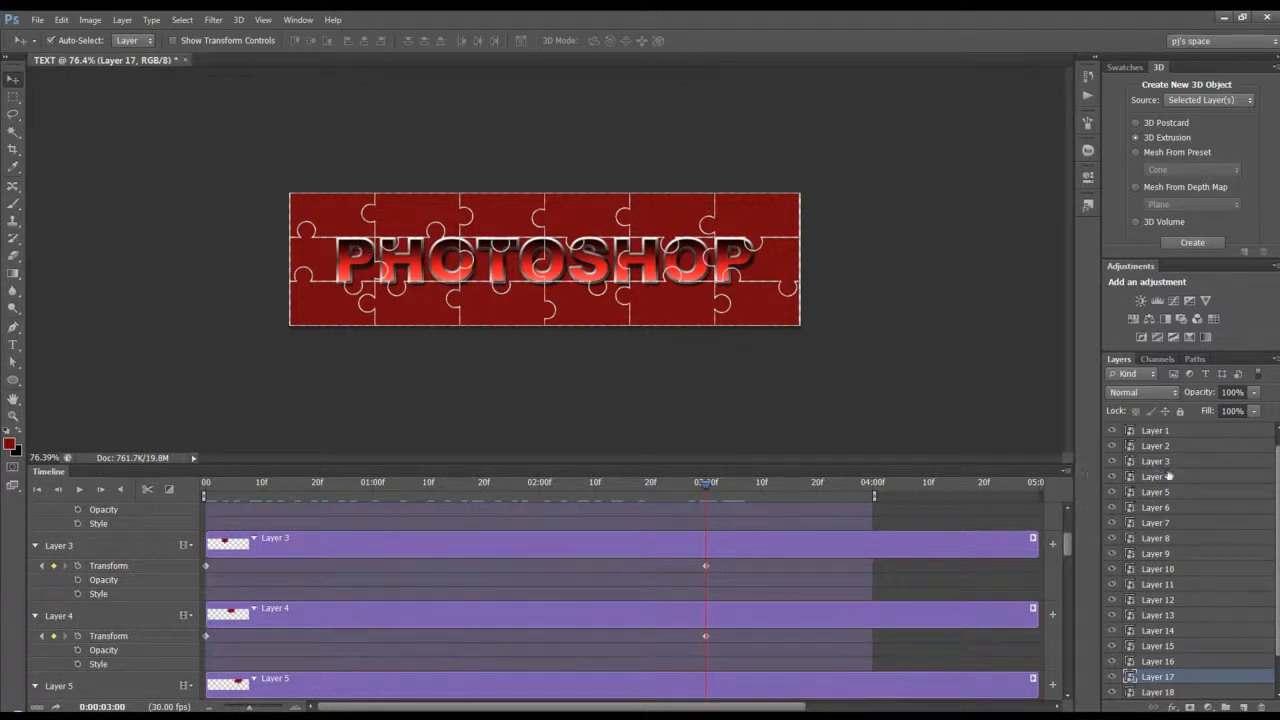
pyautogui.scroll(-2, 1145, 664)
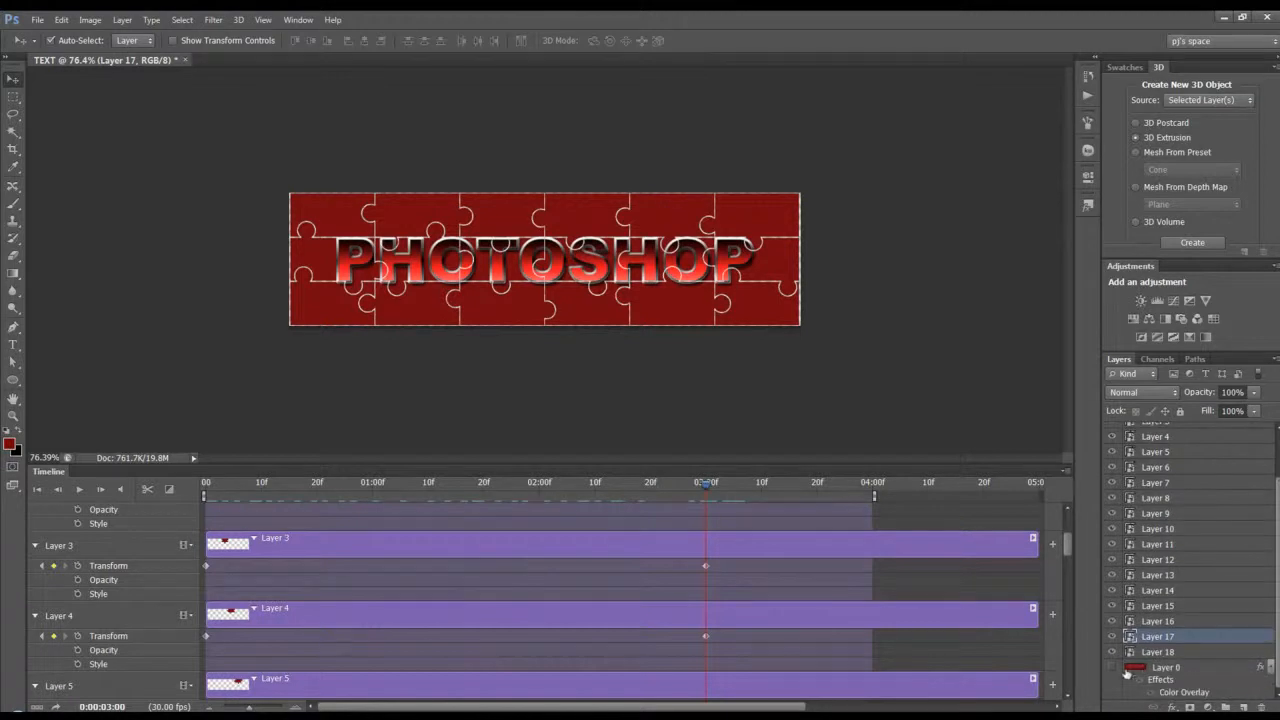
pyautogui.click(1157, 672)
pyautogui.click(1112, 668)
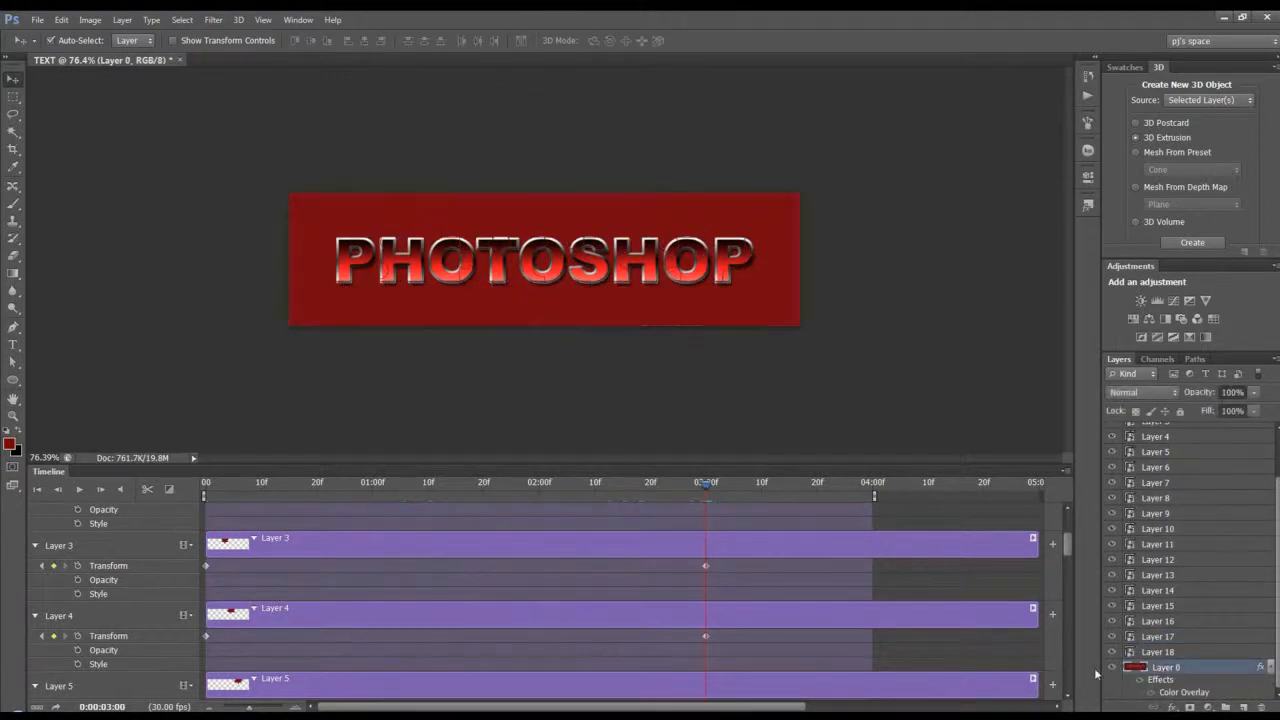
# - Turn off Auto-Select, add an Opacity keyframe to Layer 0 at 03:00f and set its opacity to 0% one frame earlier
pyautogui.click(51, 40)
pyautogui.moveTo(1066, 557); pyautogui.dragTo(1066, 678)
pyautogui.click(35, 667)
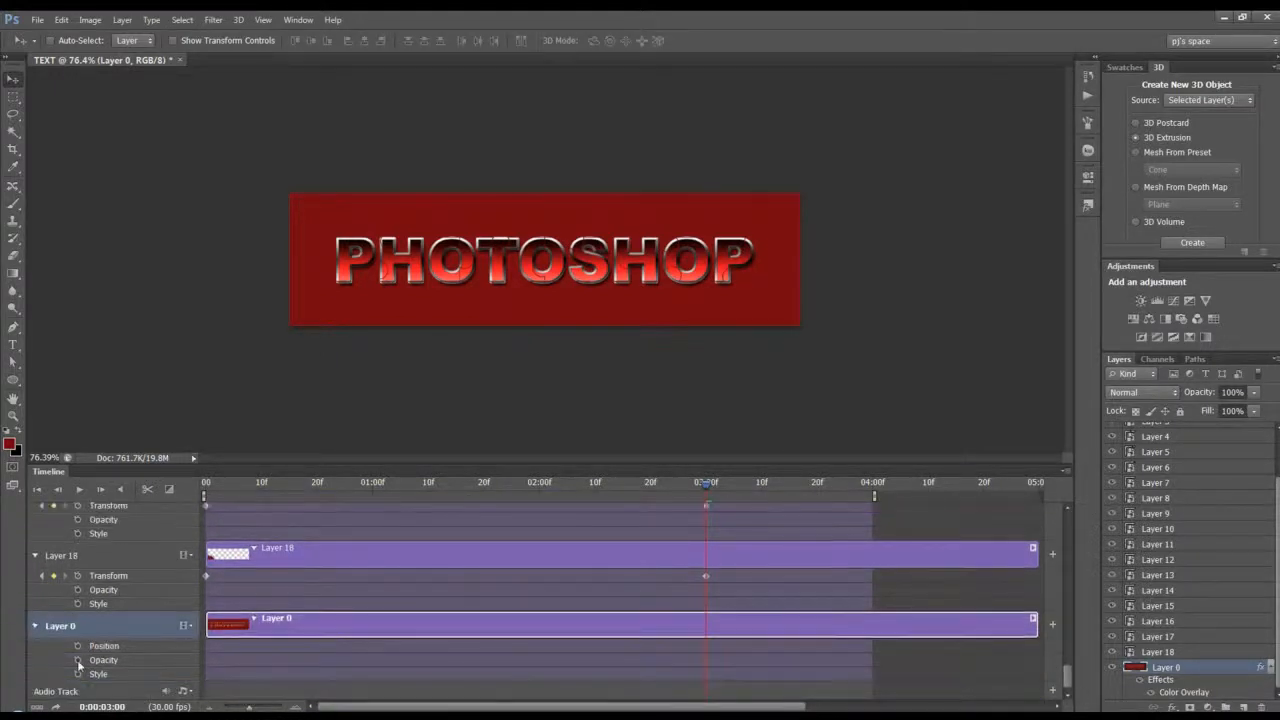
pyautogui.click(78, 661)
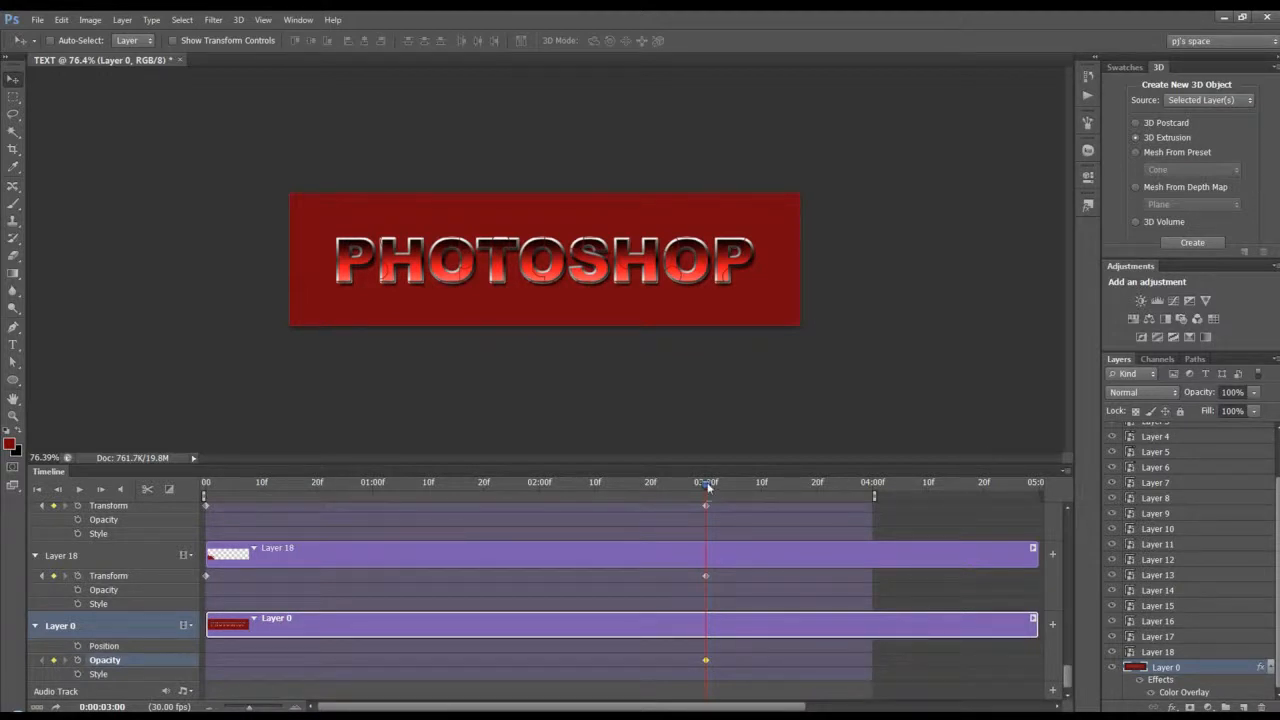
pyautogui.click(59, 489)
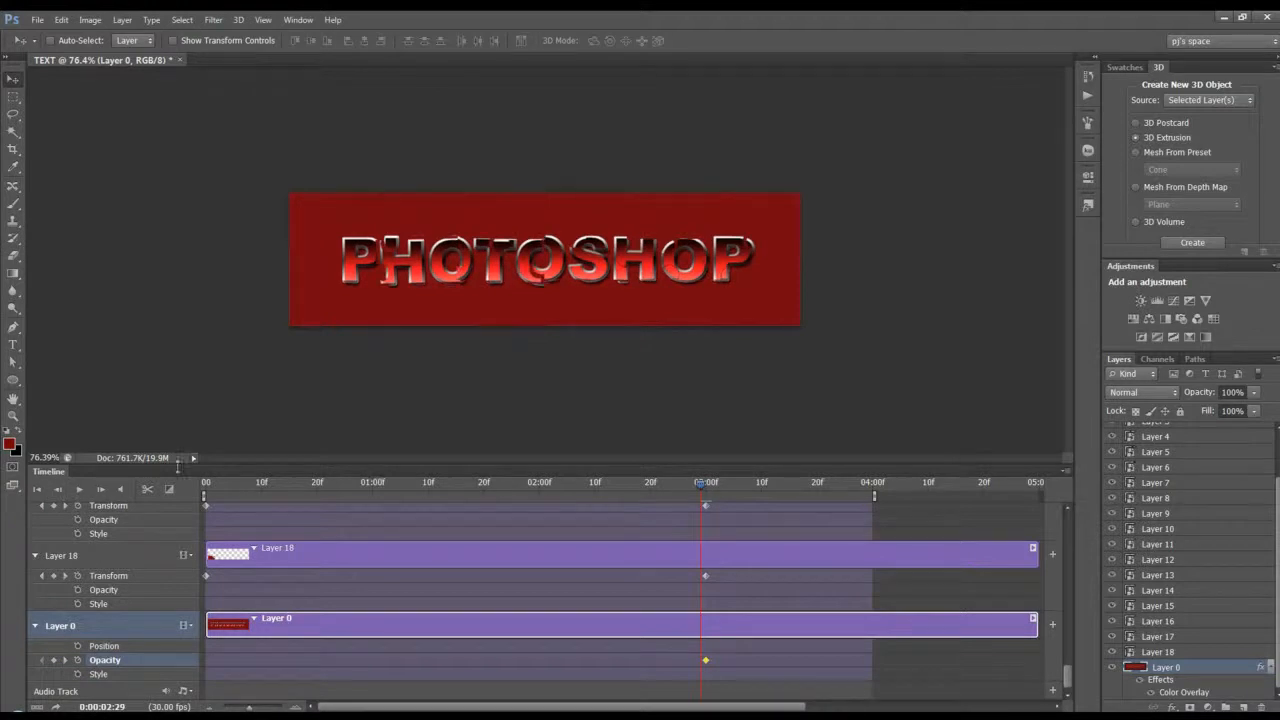
pyautogui.moveTo(1207, 397); pyautogui.dragTo(1026, 415)
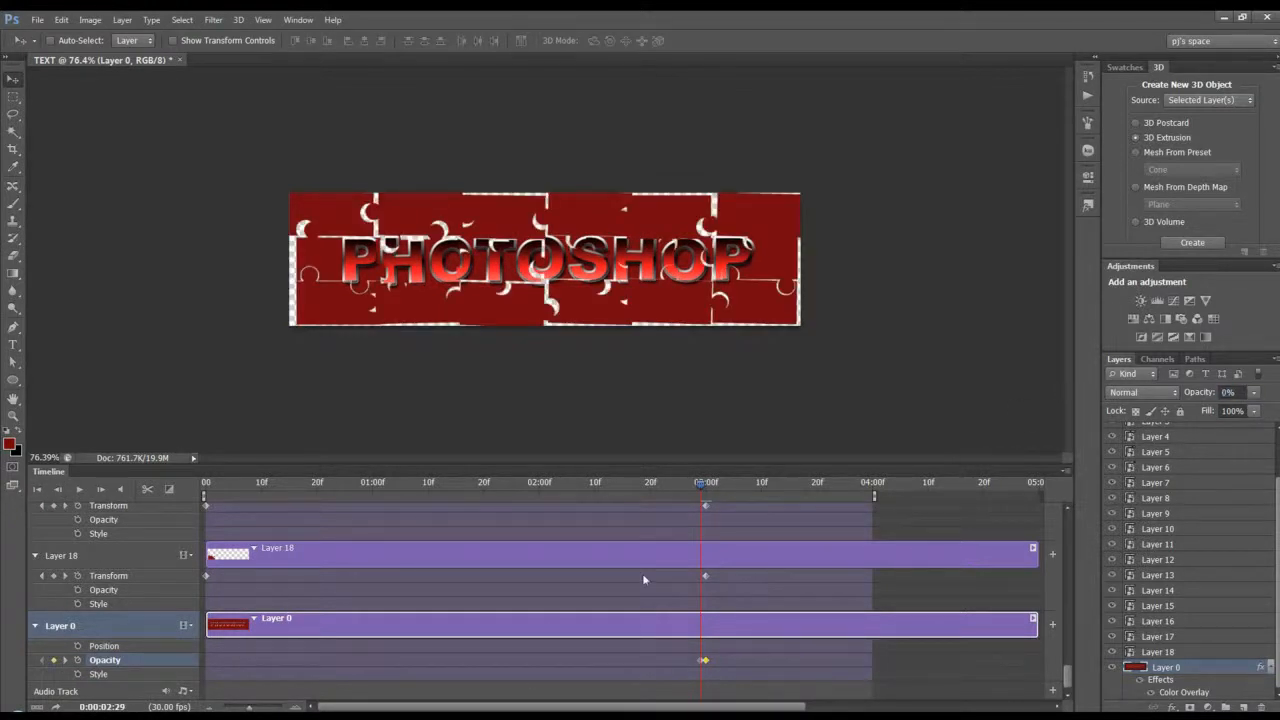
# - Compare the frames just before and at 03:00f, and play the animation from the start
pyautogui.click(704, 486)
pyautogui.click(701, 488)
pyautogui.click(705, 489)
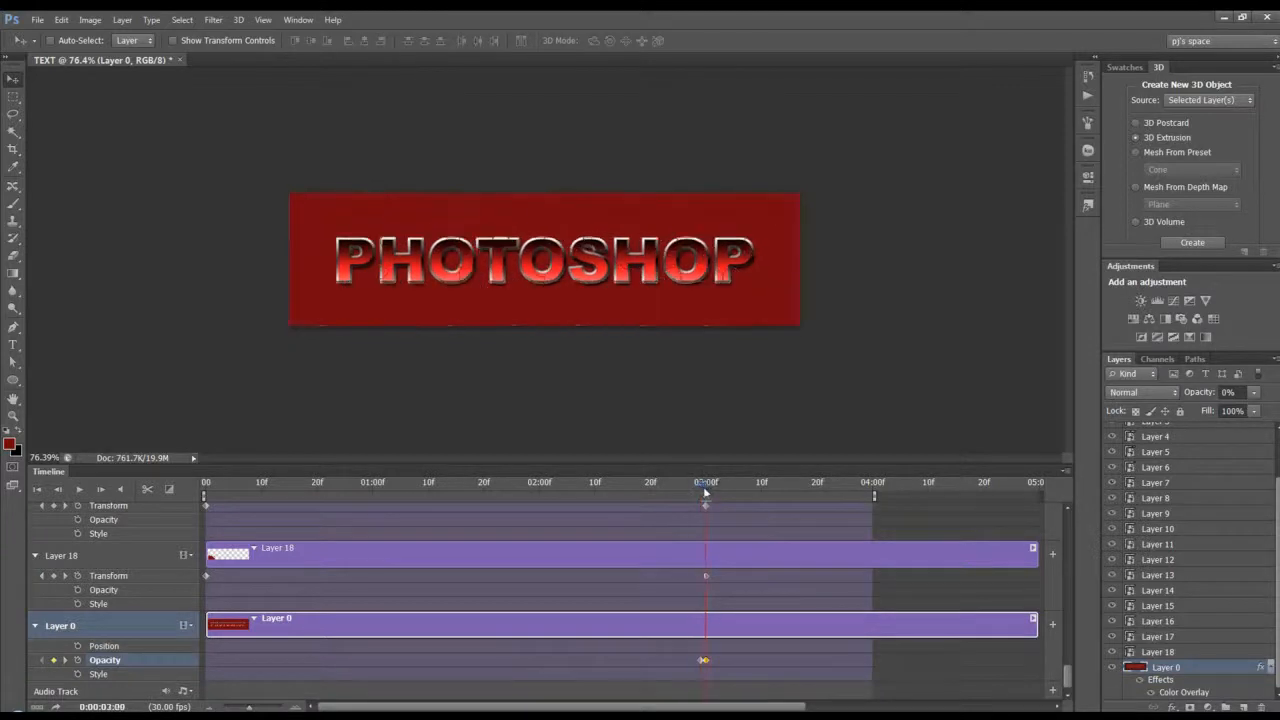
pyautogui.click(702, 486)
pyautogui.click(705, 486)
pyautogui.click(702, 486)
pyautogui.click(705, 486)
pyautogui.moveTo(387, 486); pyautogui.dragTo(205, 486)
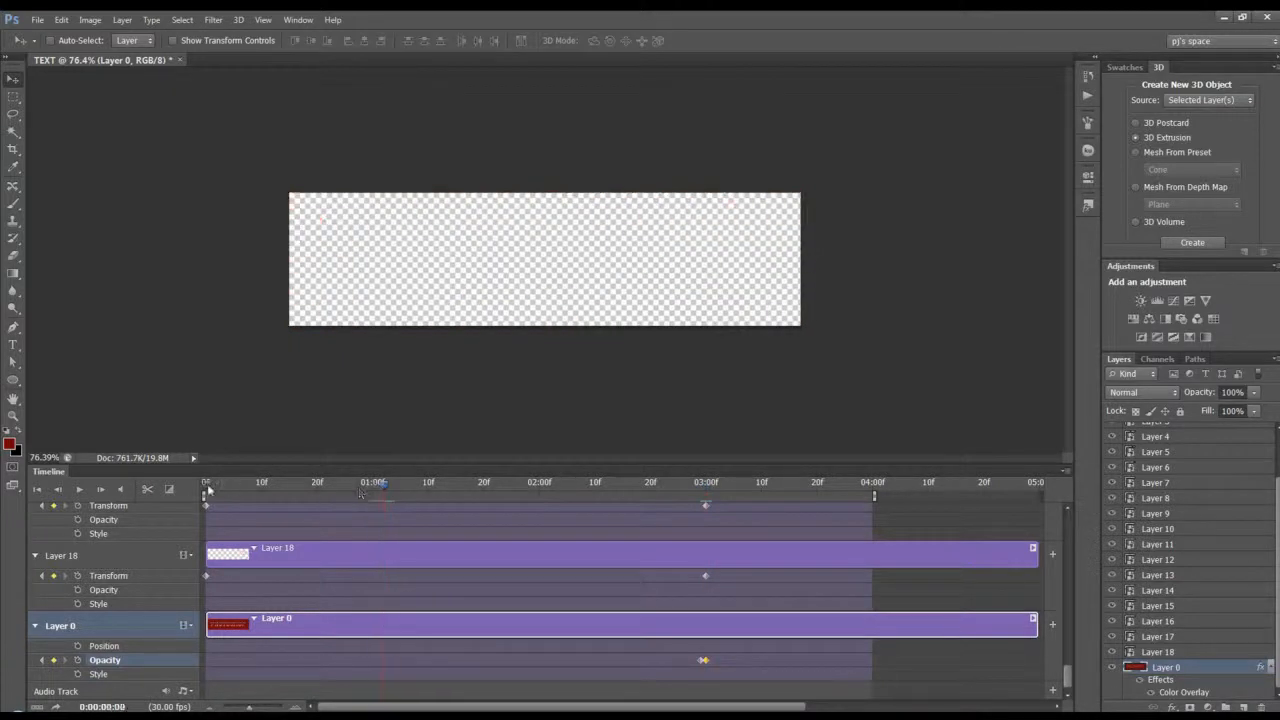
pyautogui.click(79, 489)
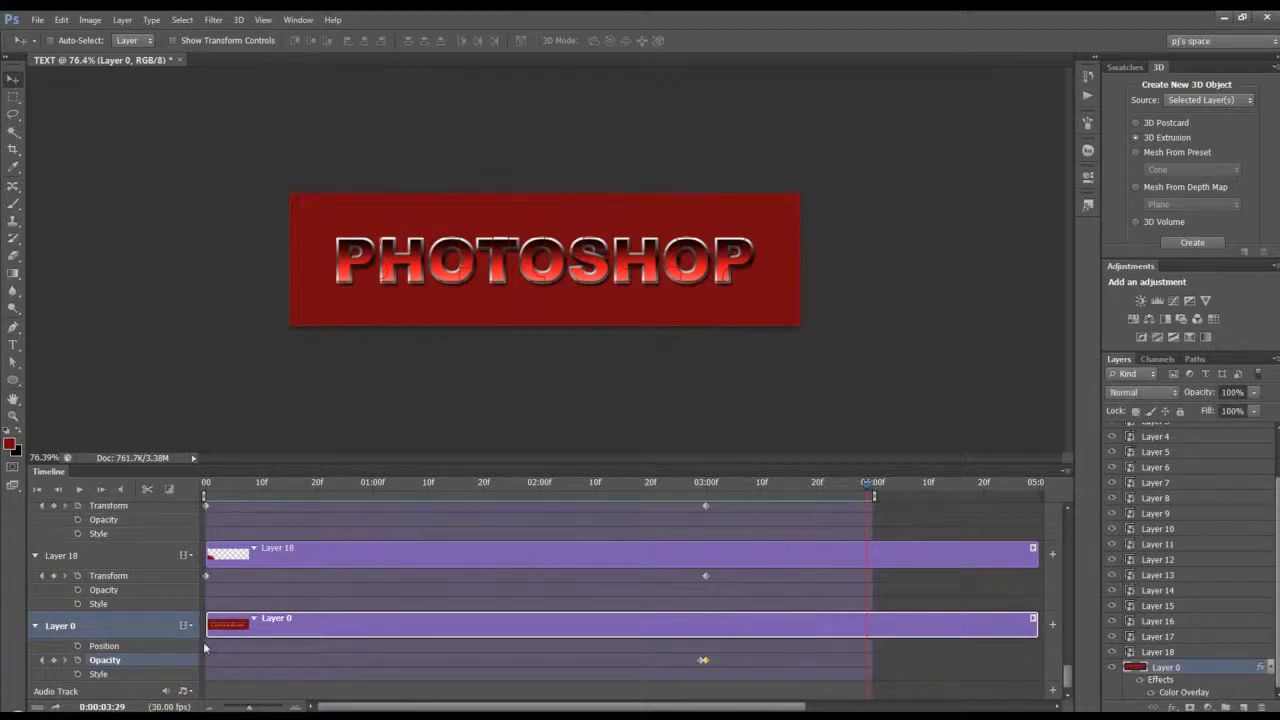
# - Turn on Loop Playback for the timeline, play the animation and stop it
pyautogui.click(1066, 472)
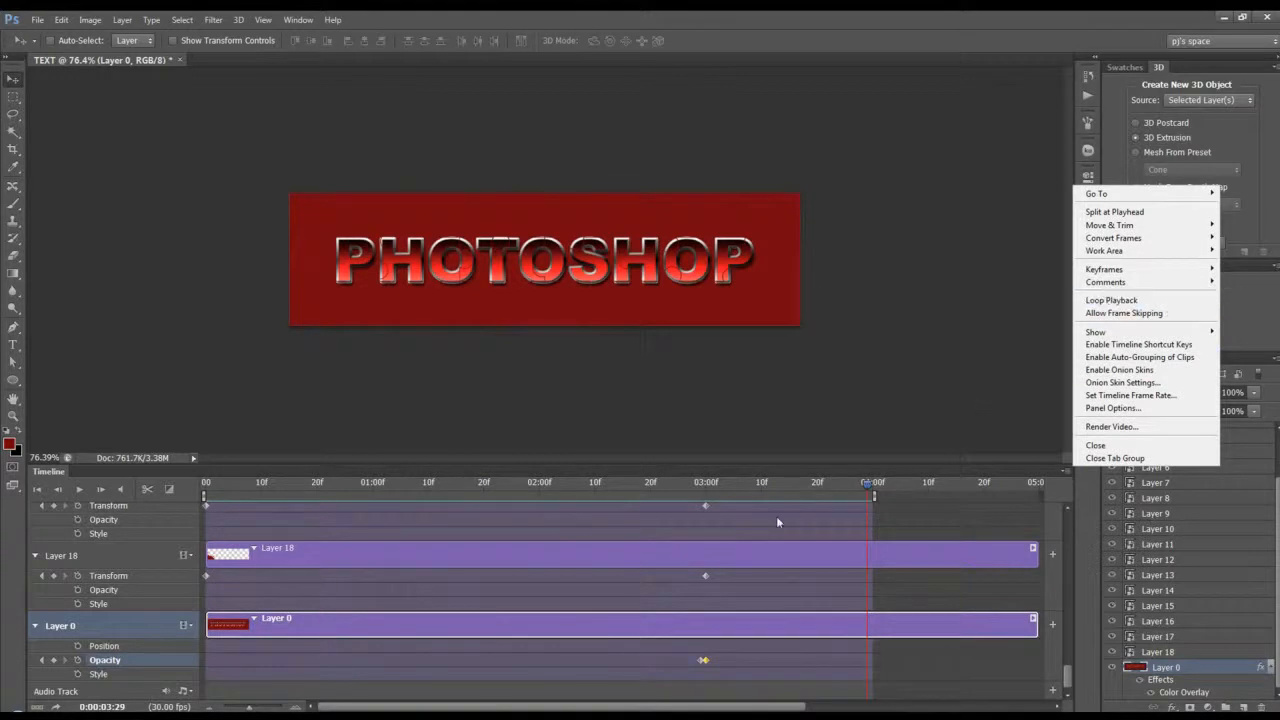
pyautogui.click(1096, 300)
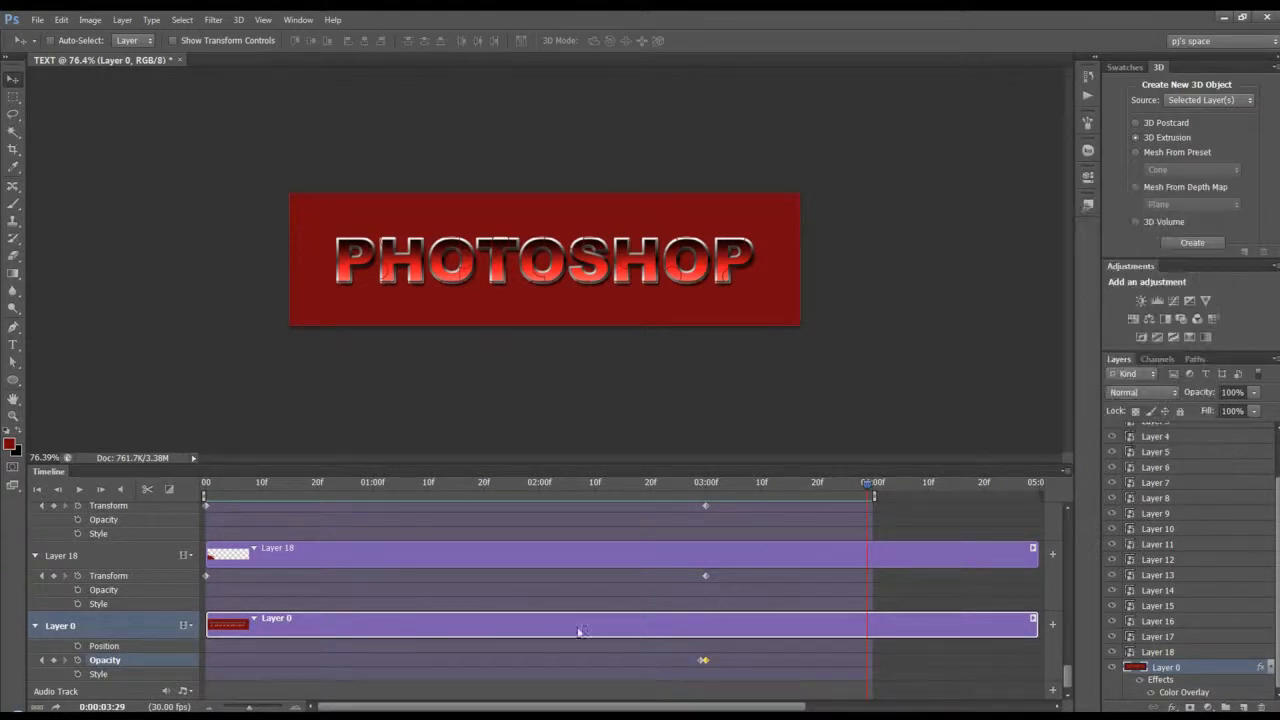
pyautogui.click(77, 490)
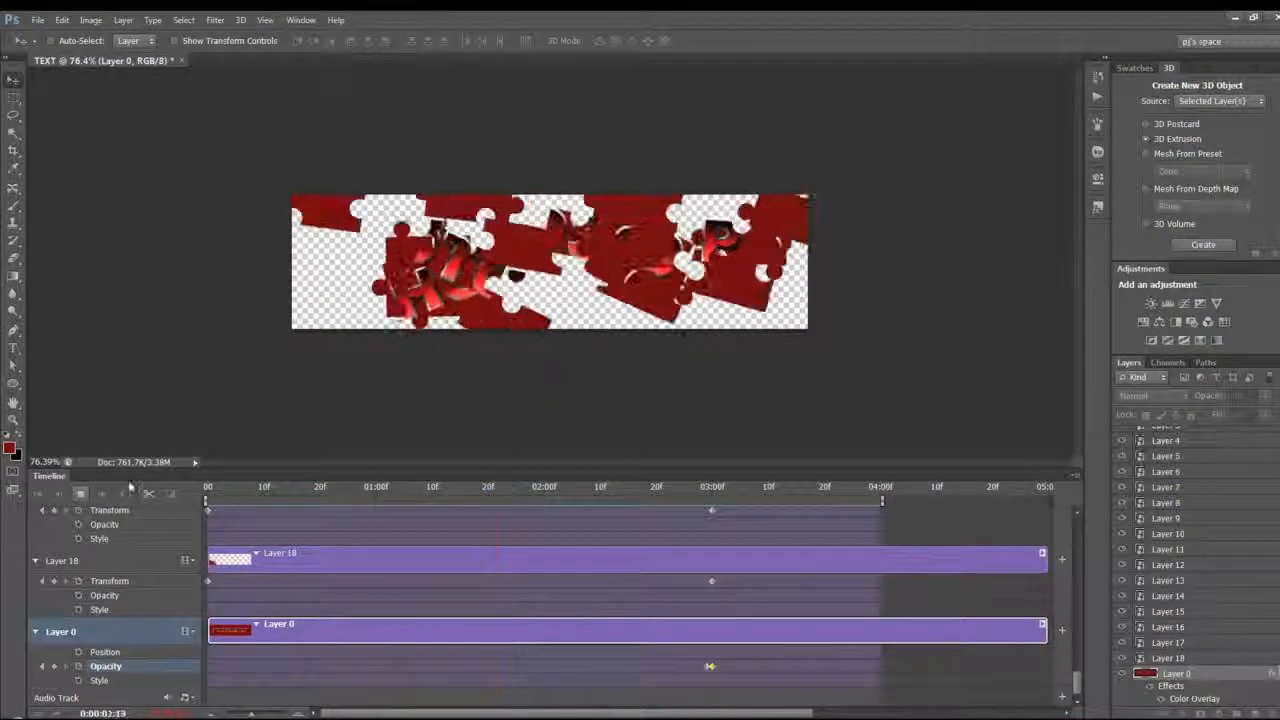
pyautogui.click(80, 493)
# - Set the Save for Web GIF preview to 50% and Looping Options to Forever, and cancel the export
pyautogui.click(38, 21)
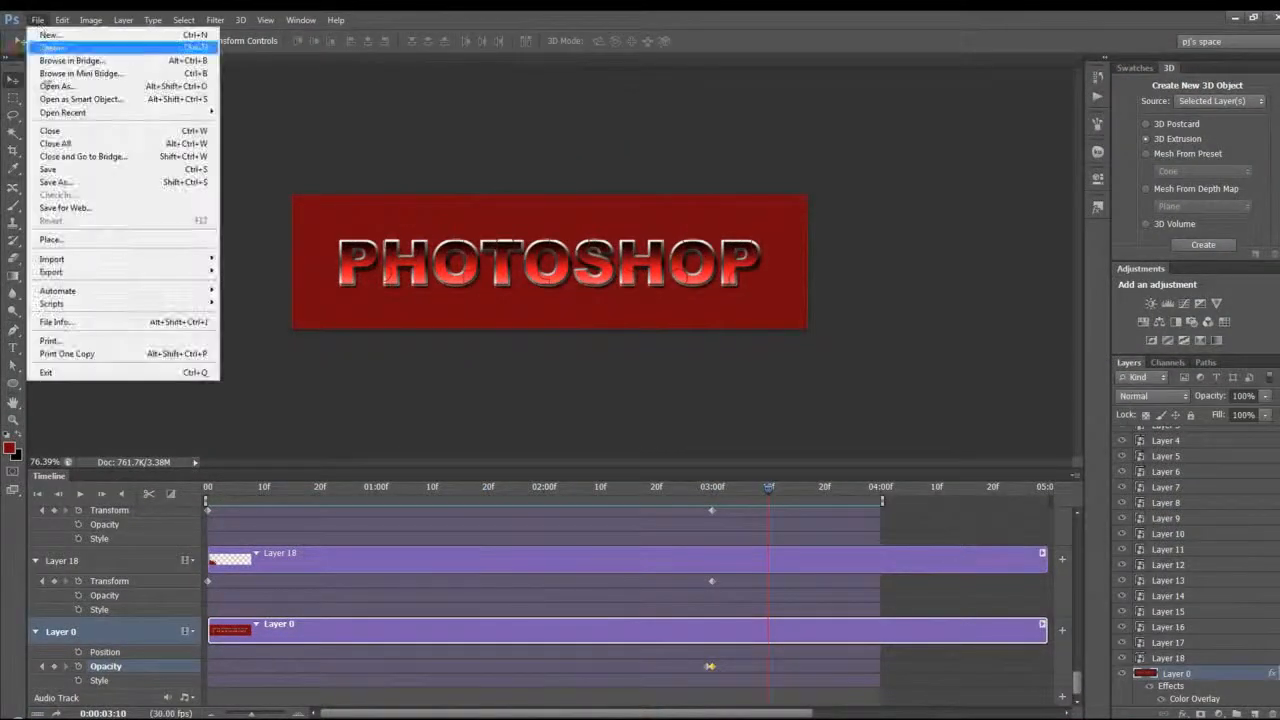
pyautogui.click(80, 210)
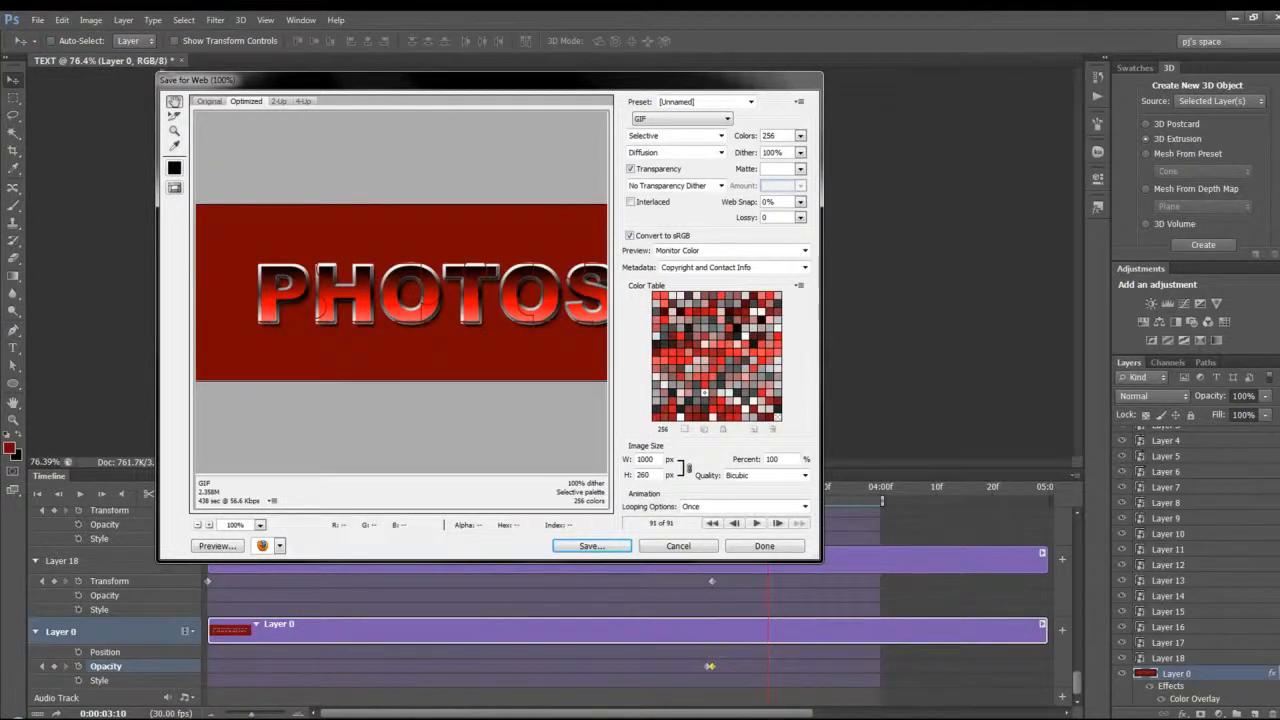
pyautogui.click(260, 525)
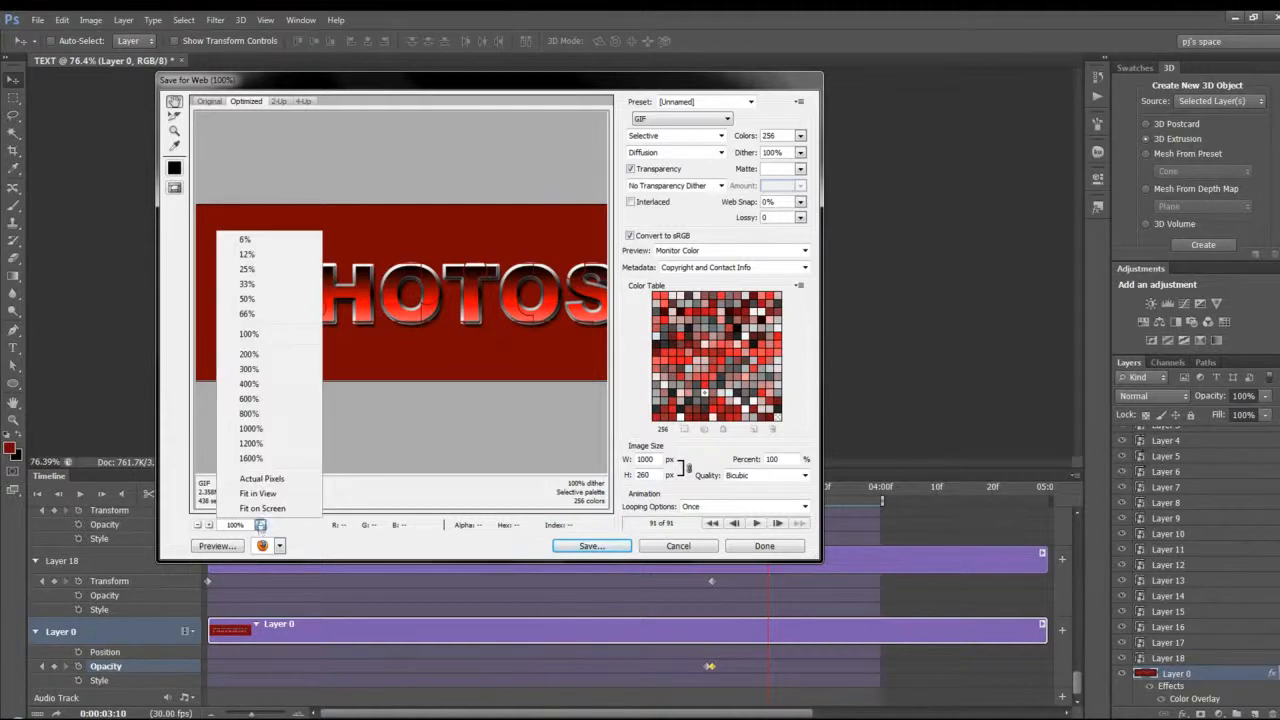
pyautogui.click(256, 301)
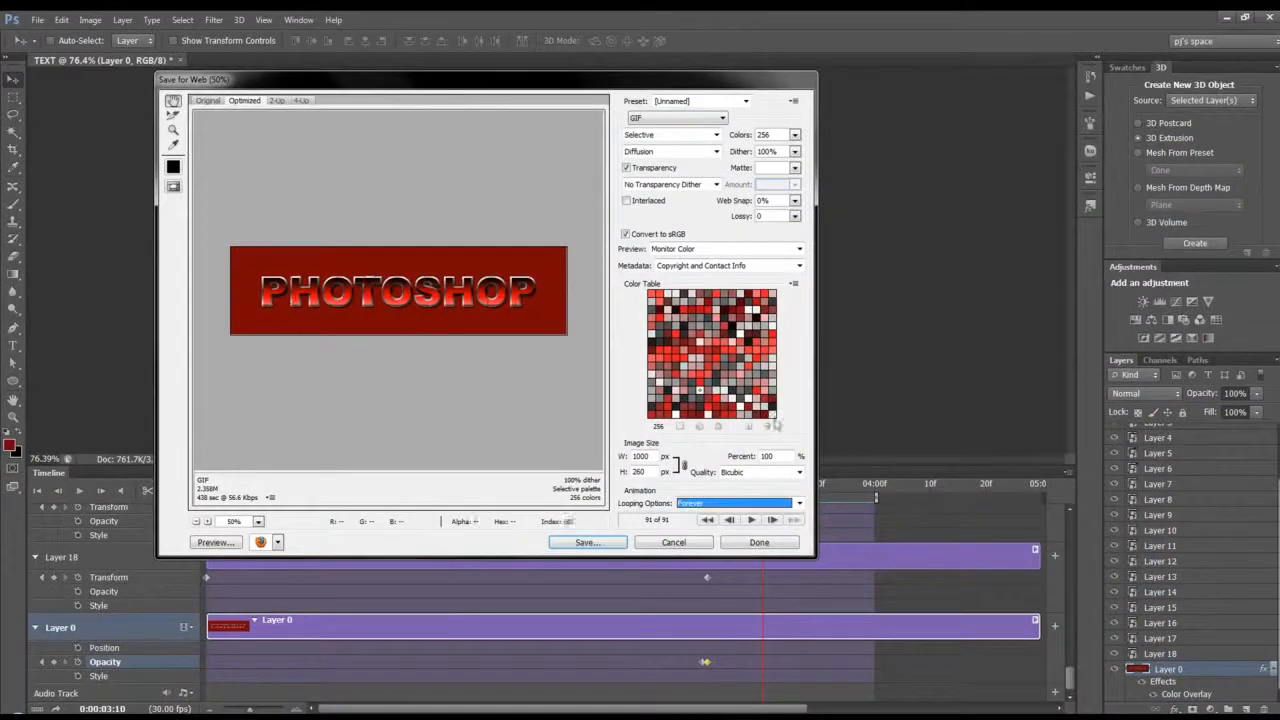
pyautogui.click(700, 545)
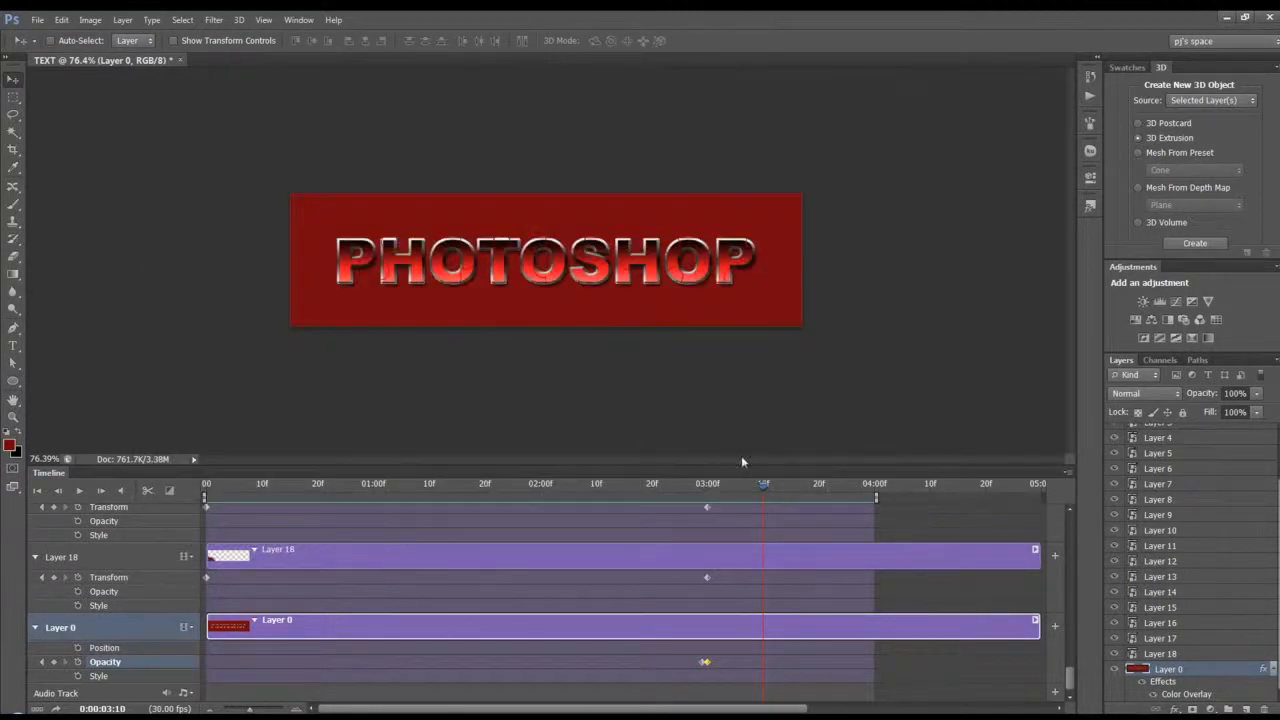
pyautogui.moveTo(762, 486); pyautogui.dragTo(712, 488)
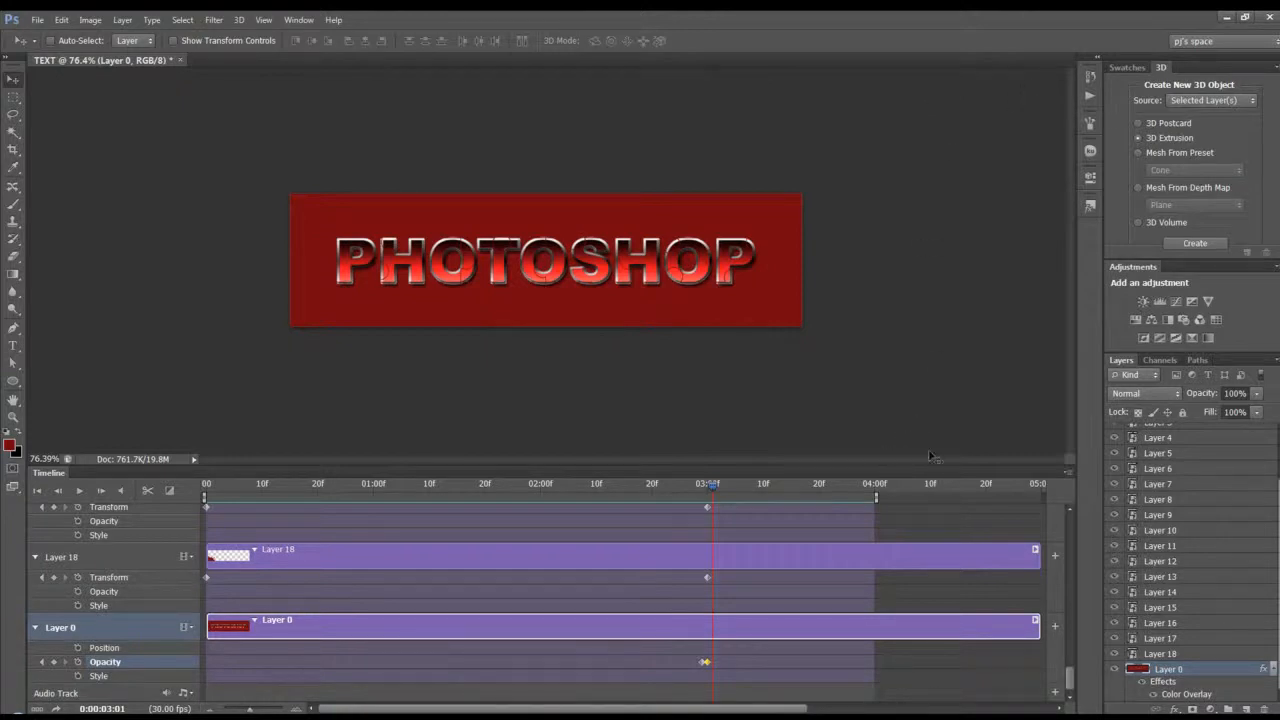
pyautogui.click(1150, 716)
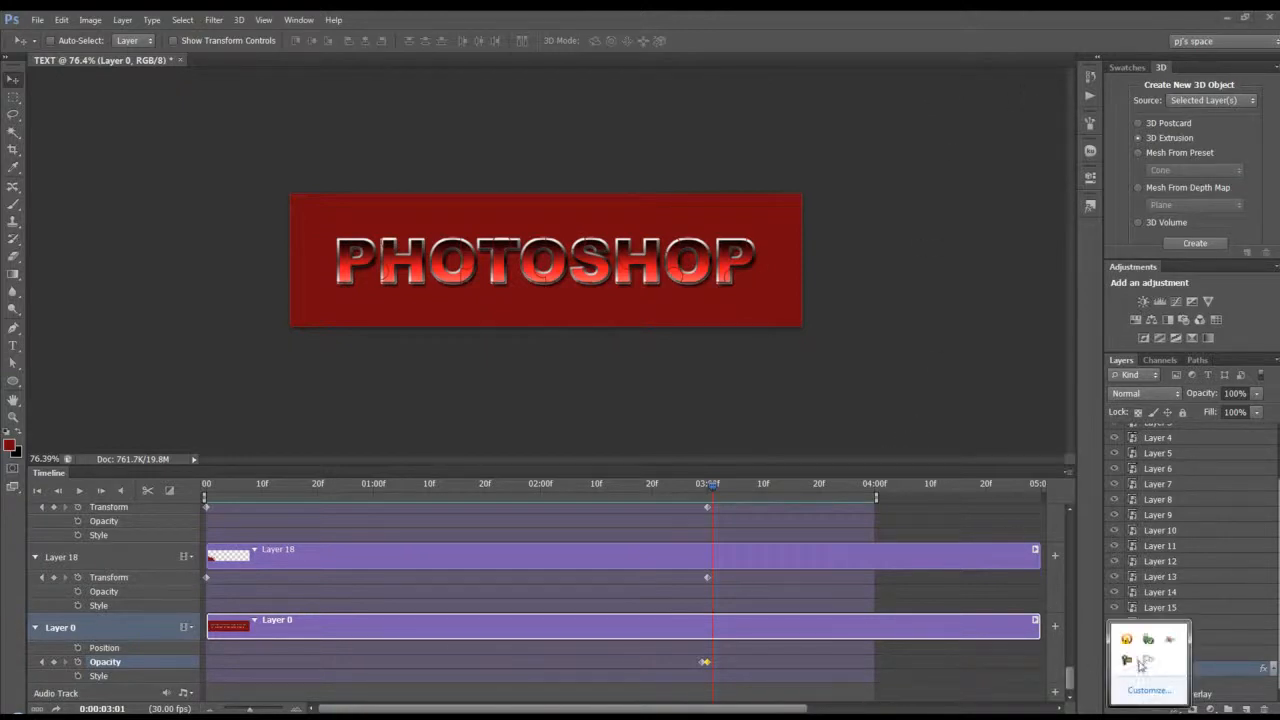